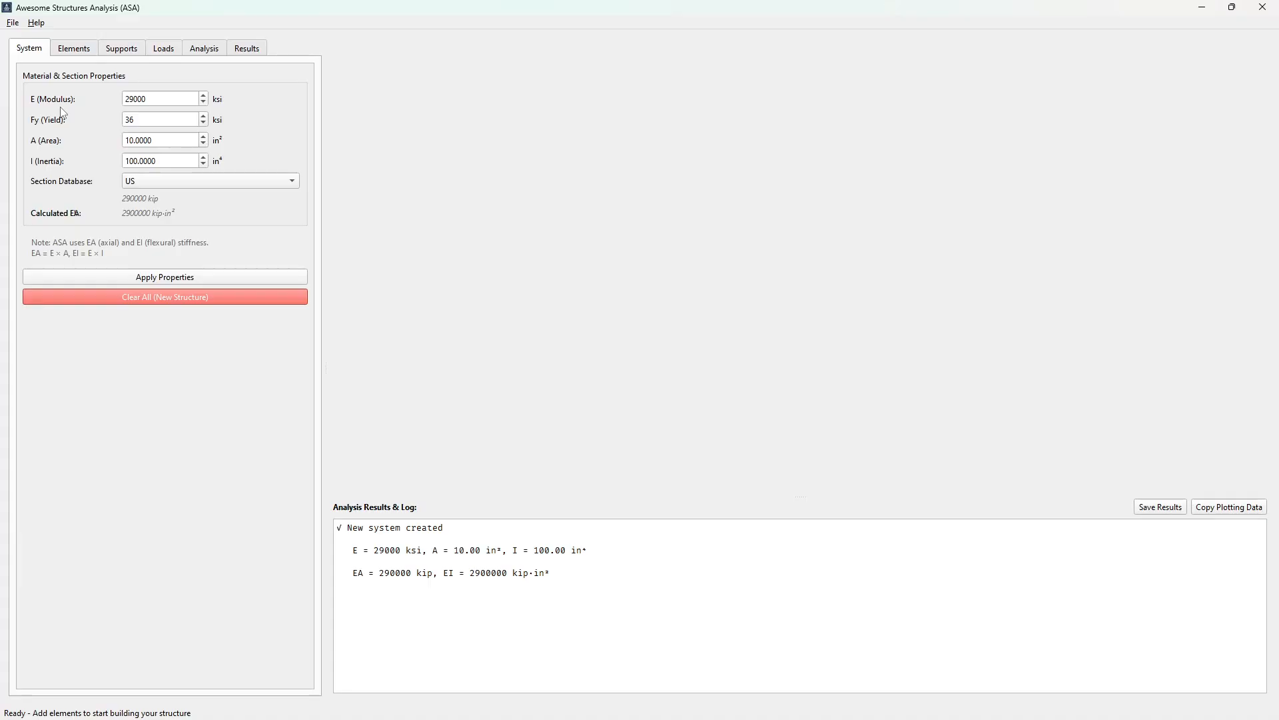
# Open the element definition form and review the start and end coordinates, element type and custom section properties
pyautogui.click(74, 48)
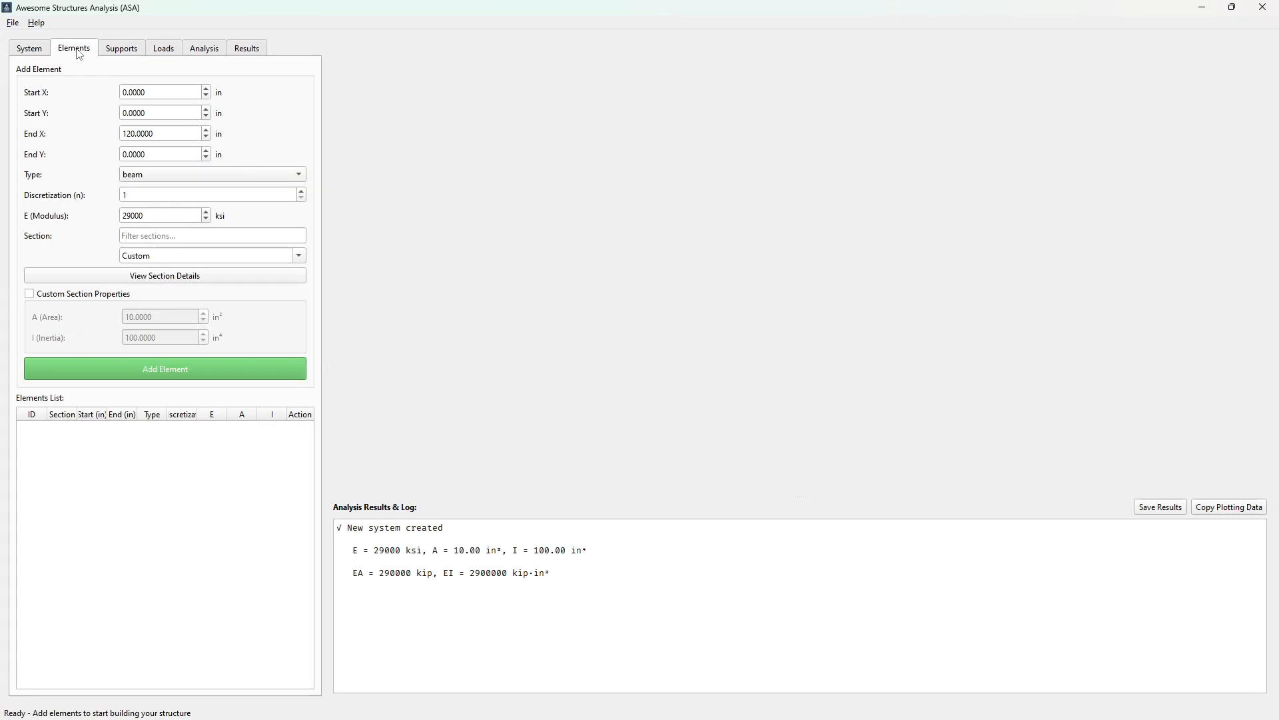
pyautogui.doubleClick(163, 93)
pyautogui.doubleClick(157, 114)
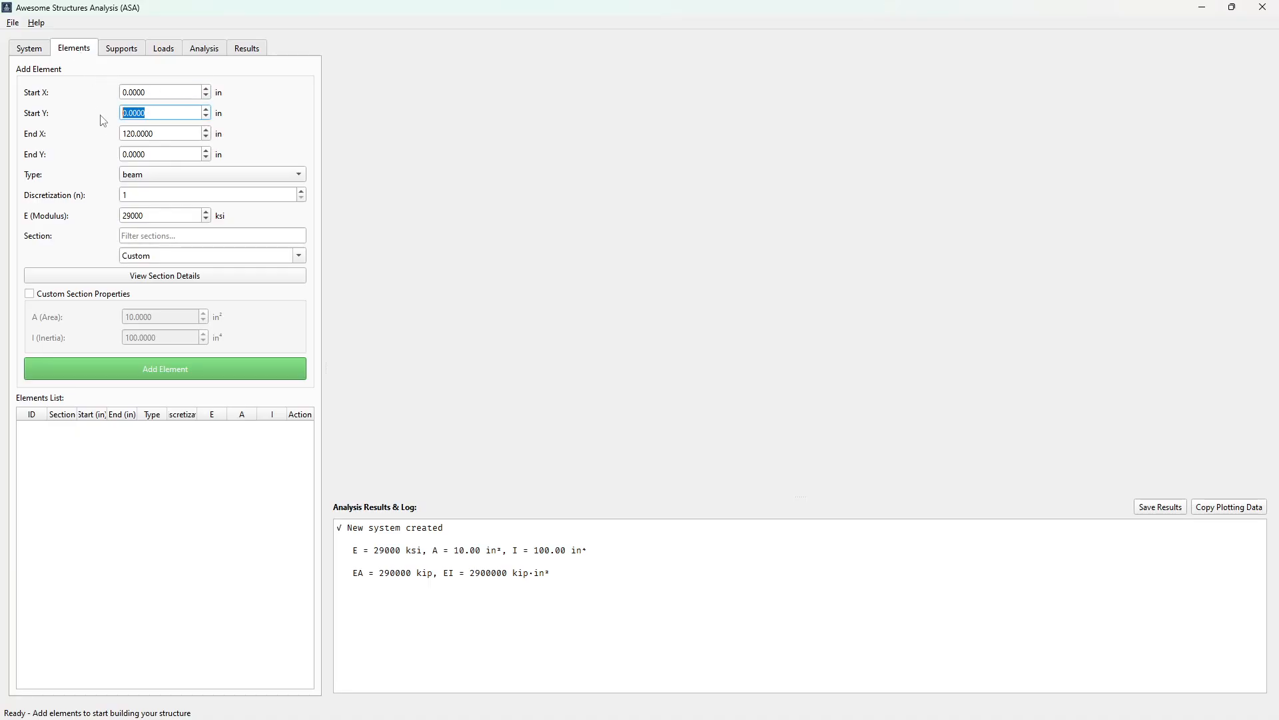
pyautogui.doubleClick(164, 134)
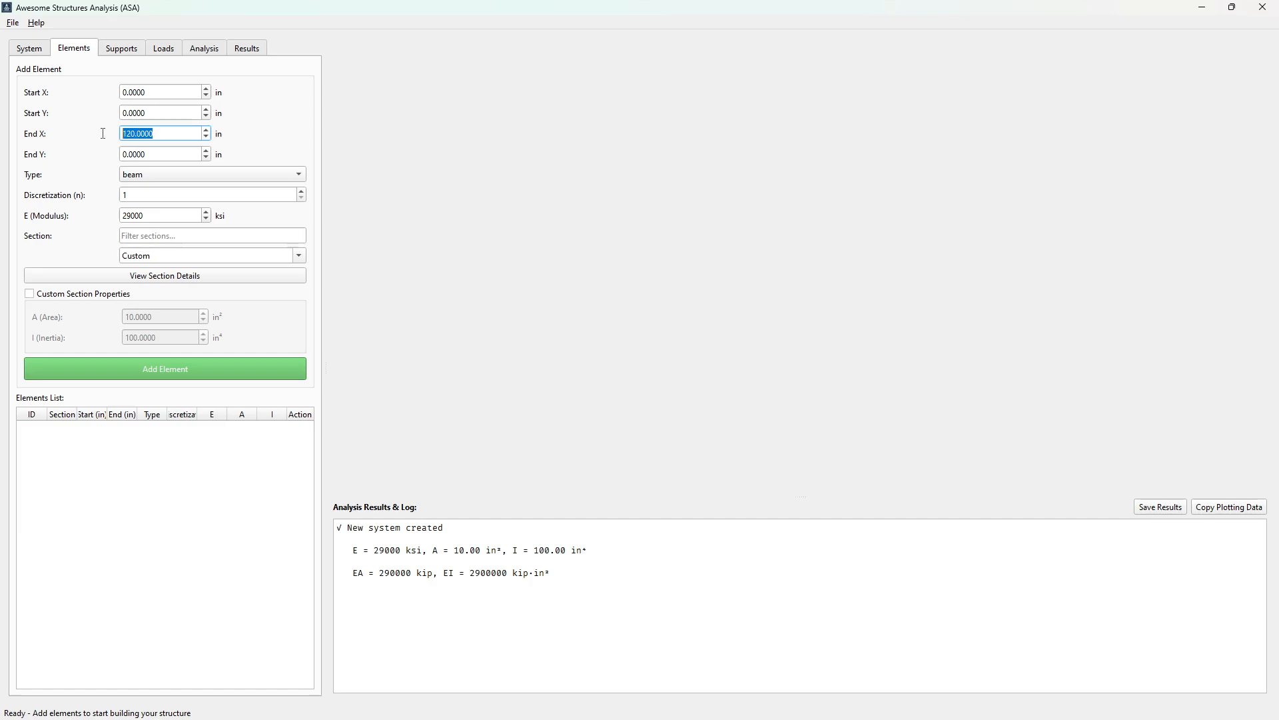
pyautogui.click(150, 182)
pyautogui.click(77, 157)
pyautogui.click(29, 293)
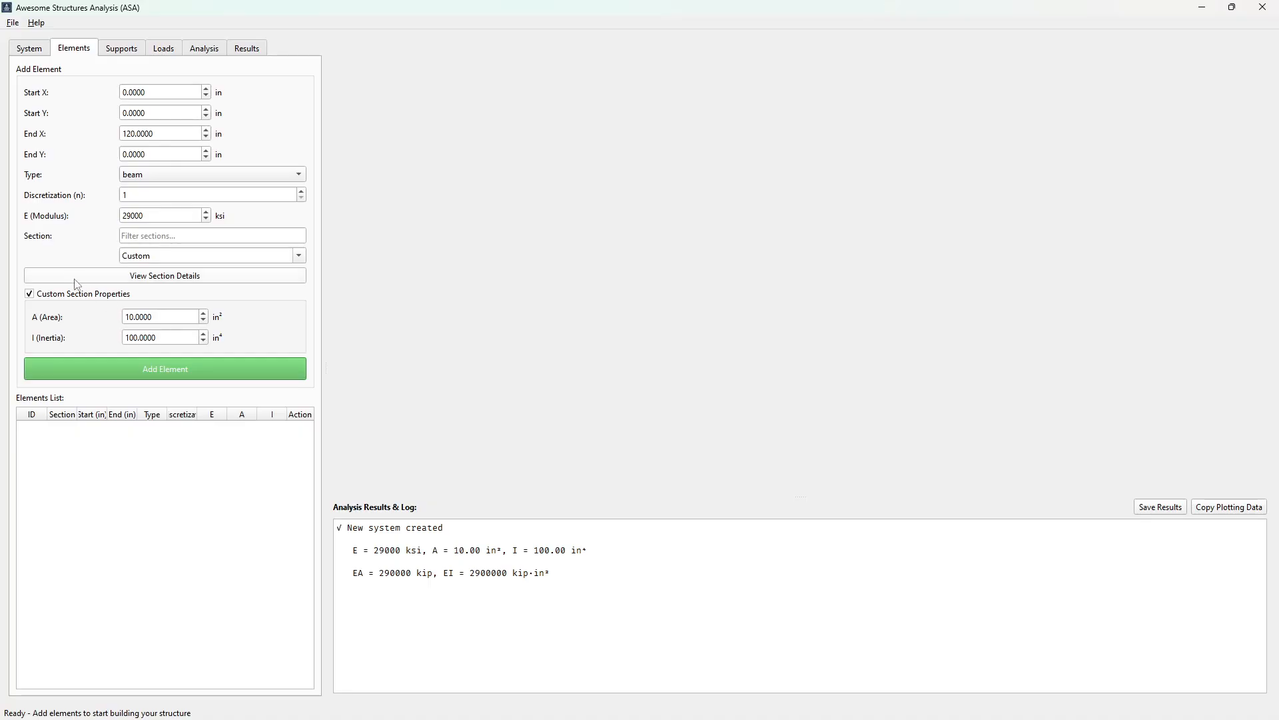
pyautogui.click(29, 293)
# Filter the section database by w18 and browse the matching sections, keeping W18X35 for the beam
pyautogui.click(132, 236)
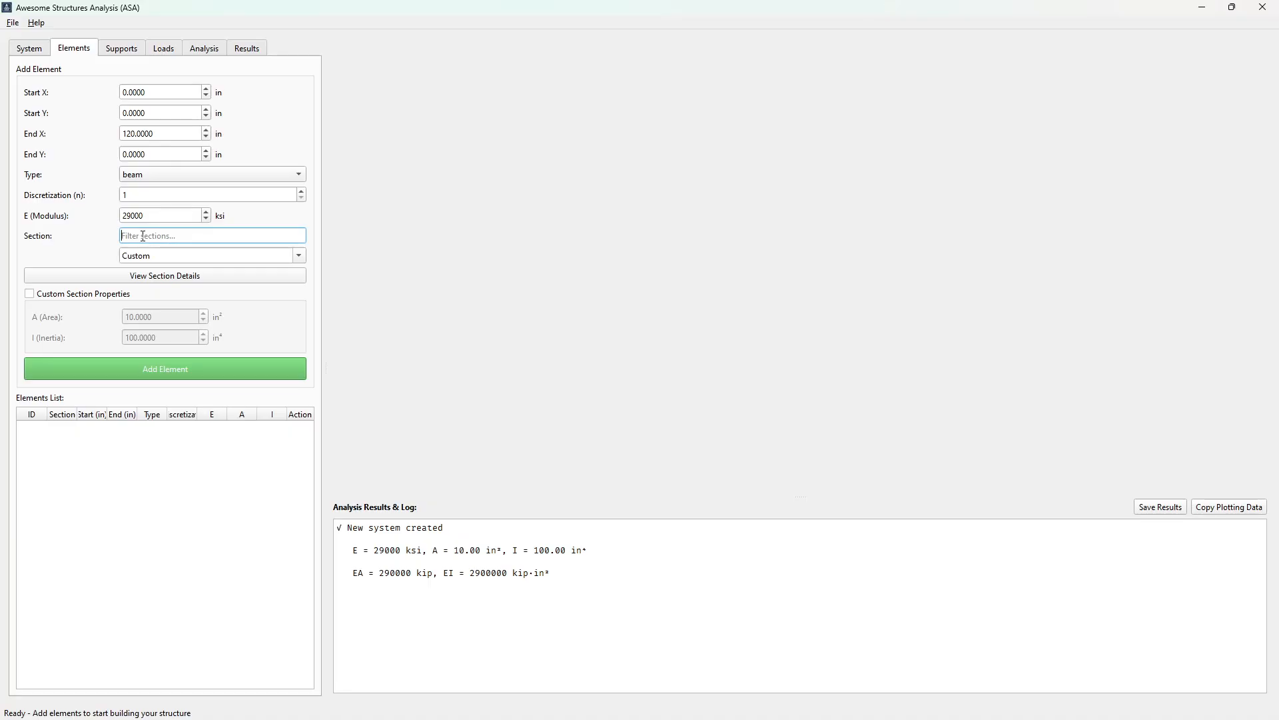
pyautogui.write('w1')
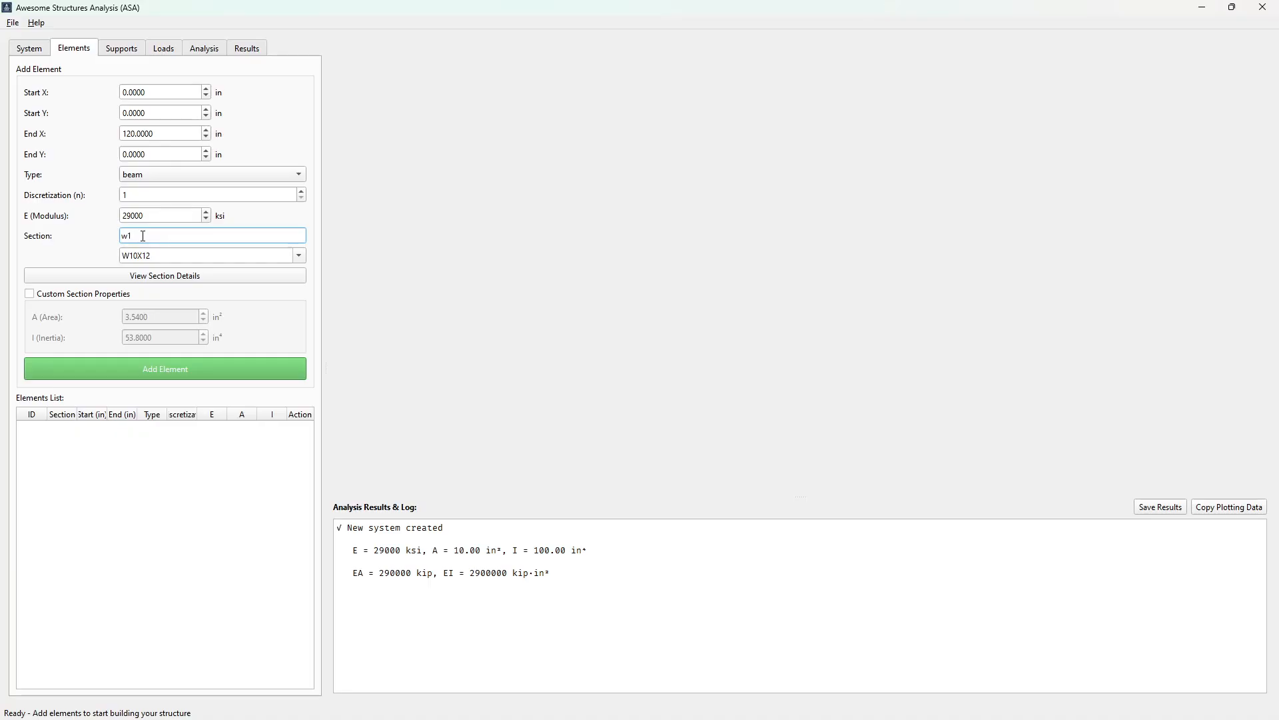
pyautogui.write('8')
pyautogui.click(299, 257)
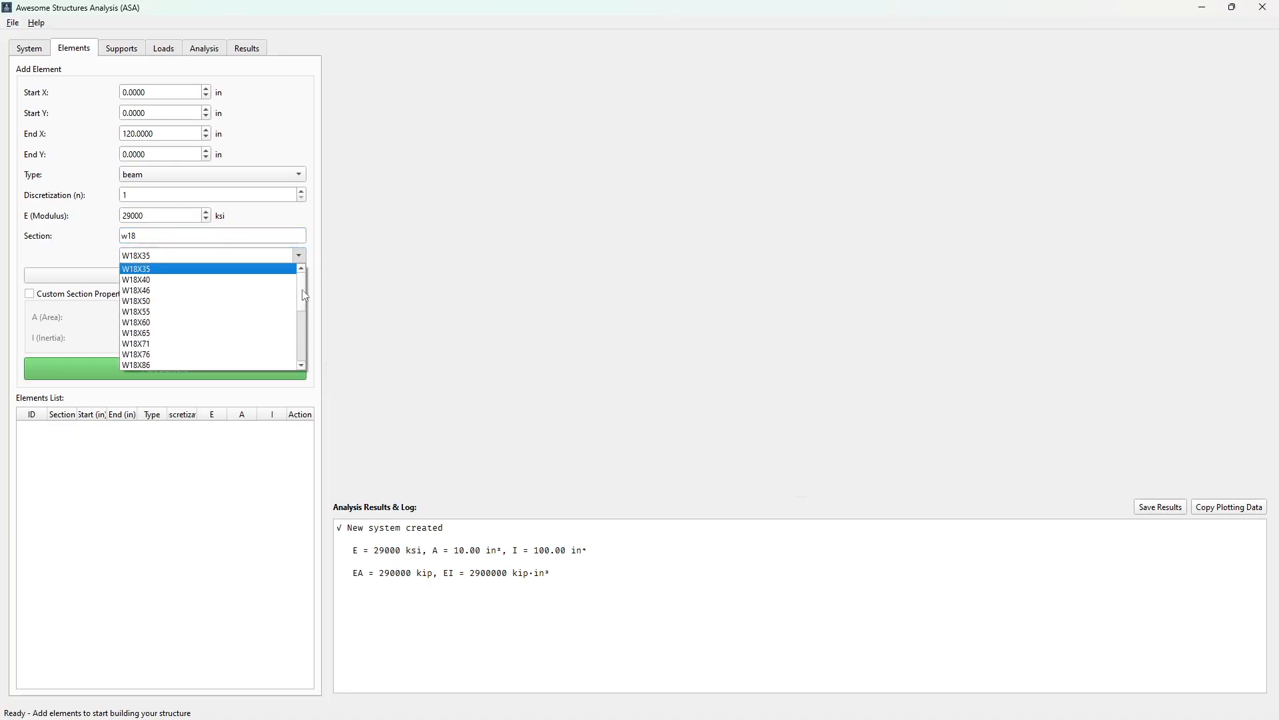
pyautogui.scroll(-5, 302, 289)
pyautogui.scroll(5, 220, 299)
pyautogui.click(89, 238)
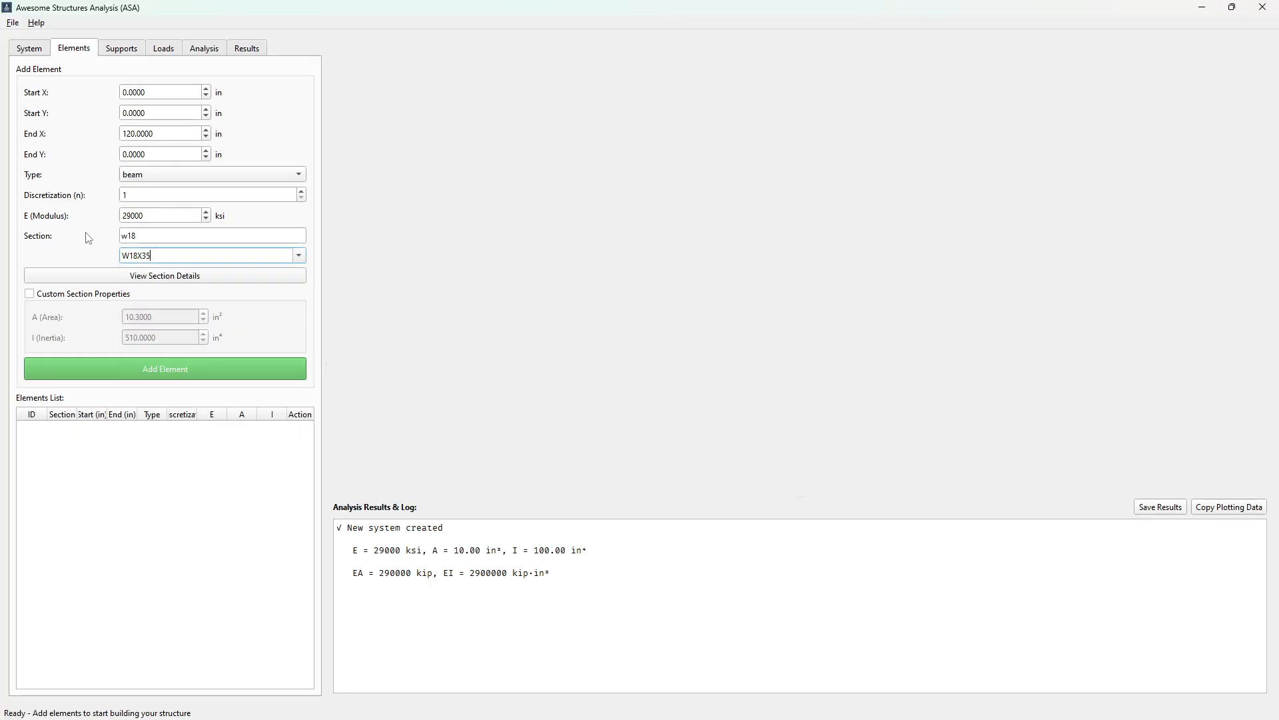
pyautogui.click(149, 237)
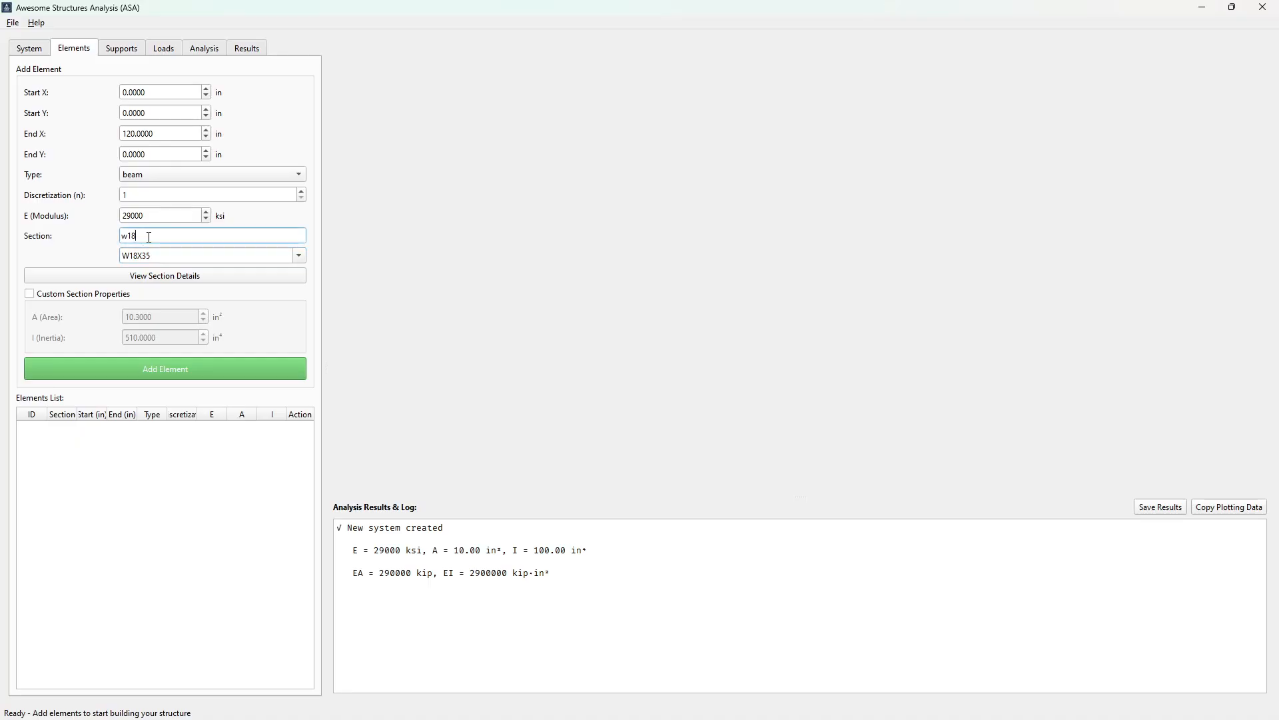
pyautogui.write('8')
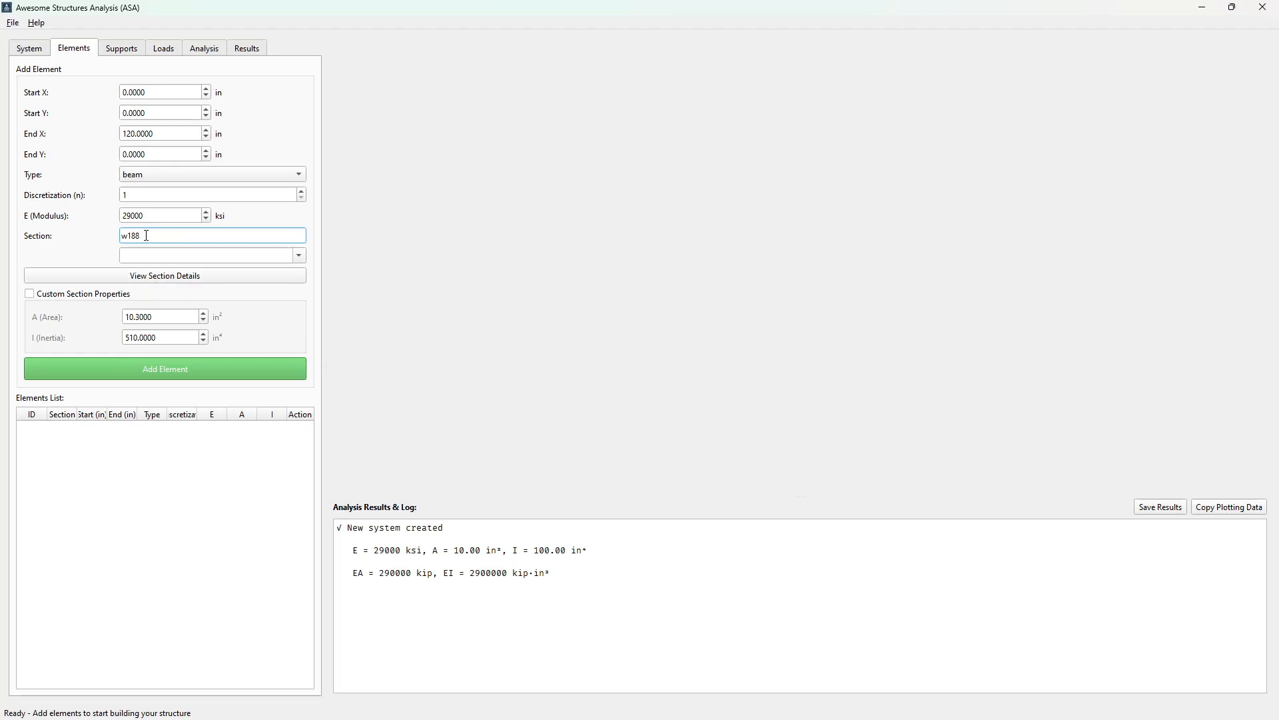
pyautogui.press('BackSpace')
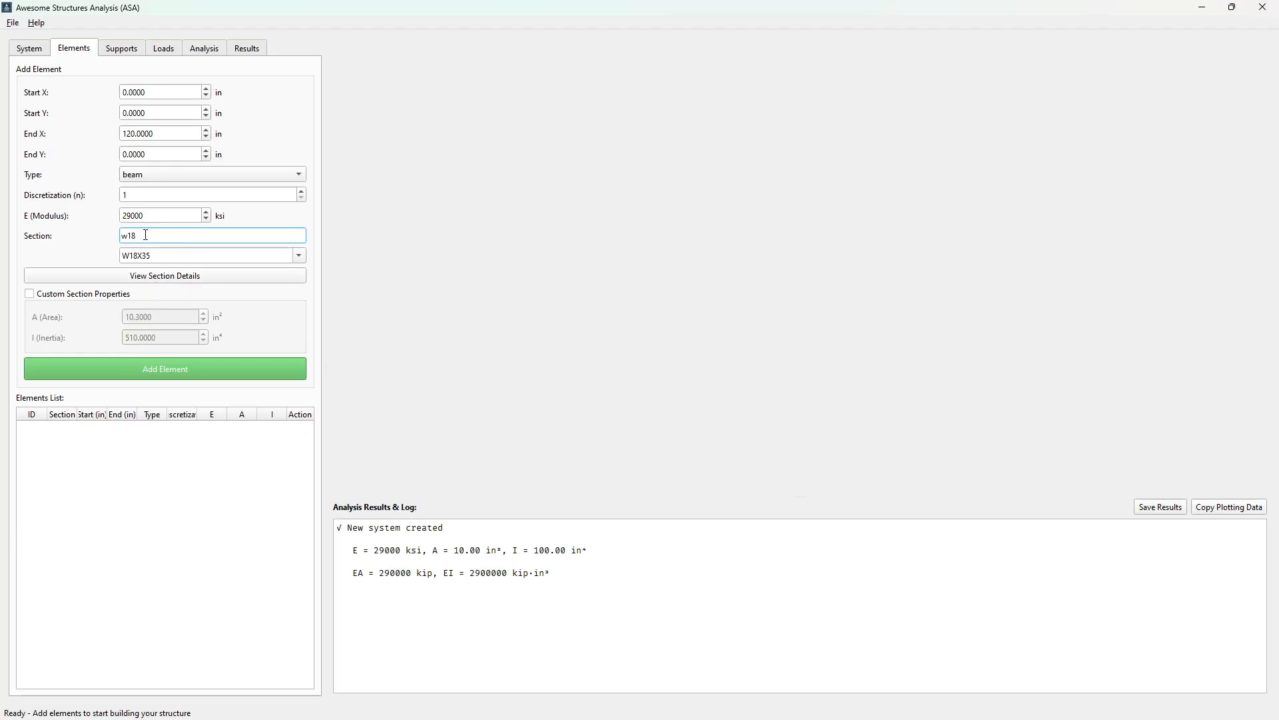
# Add the W18X35 beam element from (0, 0) to (120, 0) in and widen the input pane to show the elements list fully
pyautogui.click(162, 371)
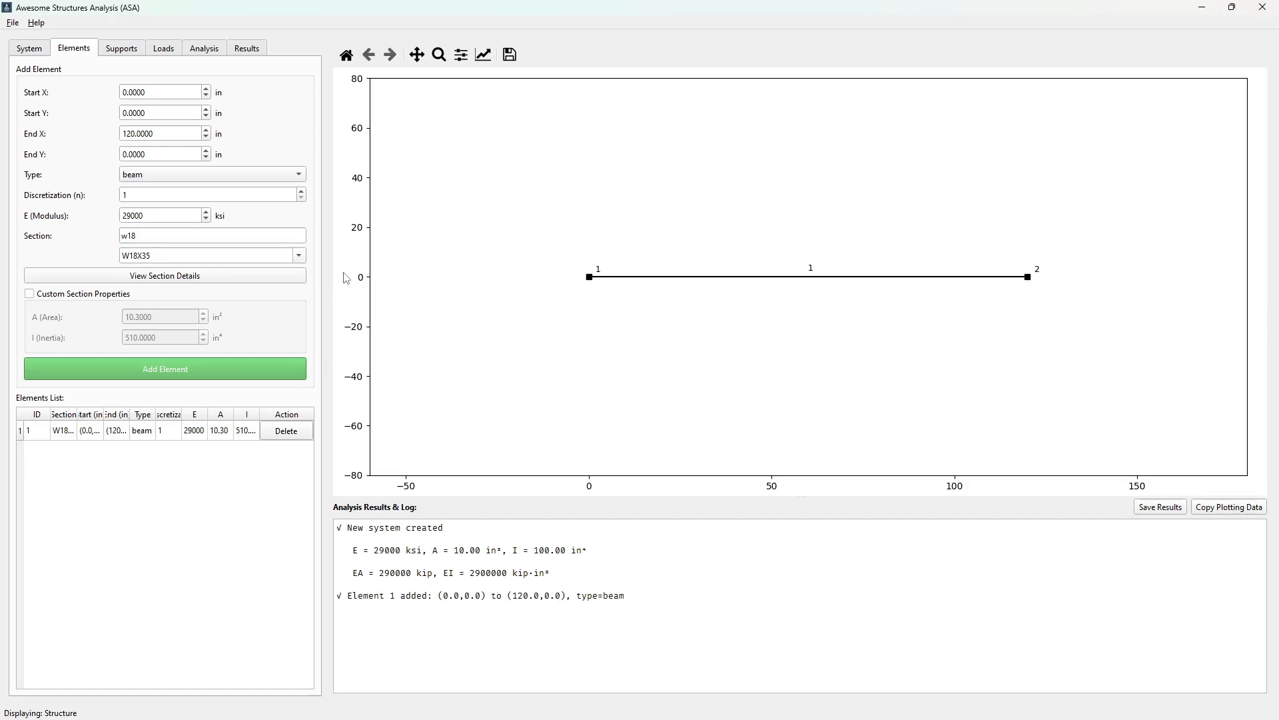
pyautogui.moveTo(325, 369); pyautogui.dragTo(560, 363)
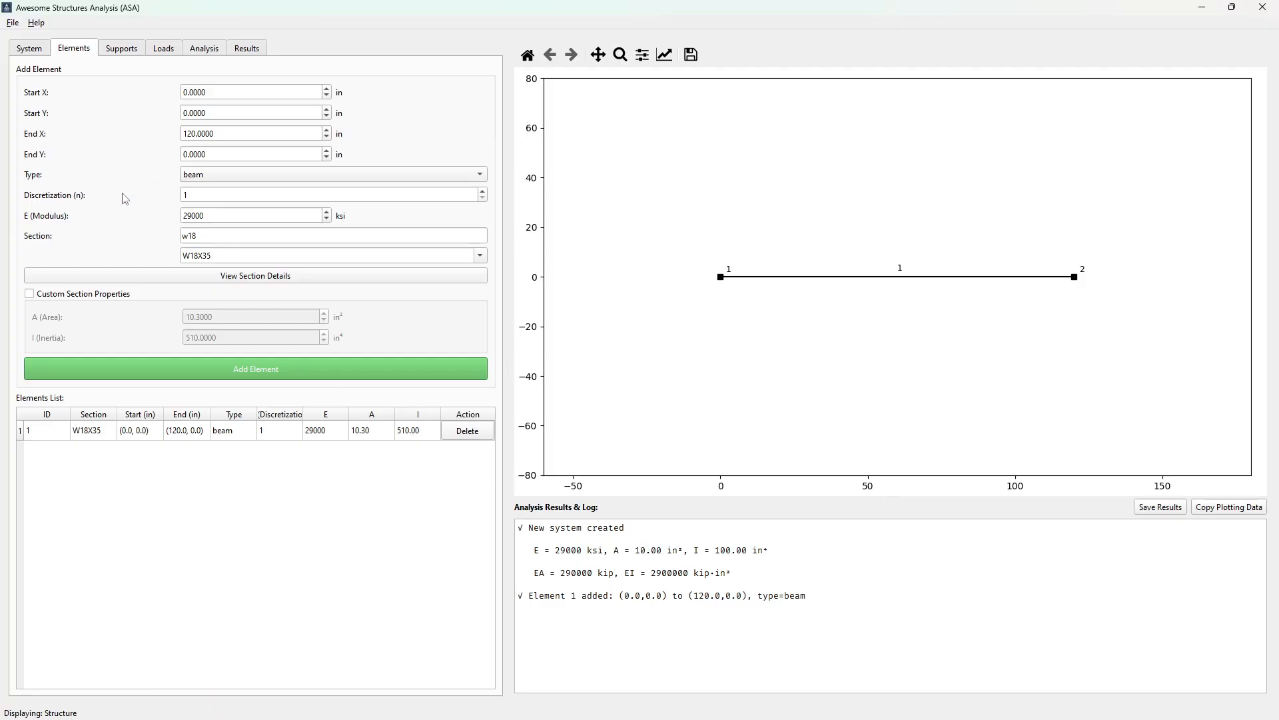
# Add a hinged support at node 1 of the beam
pyautogui.click(129, 48)
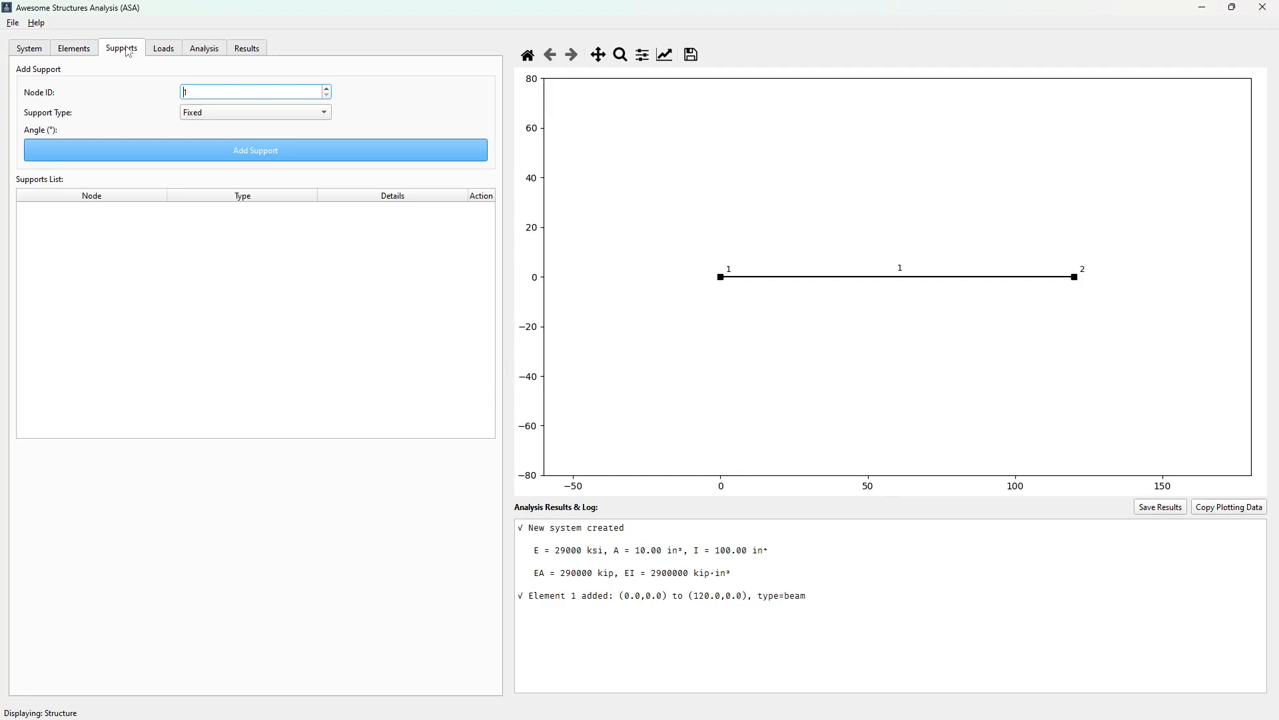
pyautogui.click(232, 118)
pyautogui.click(221, 136)
pyautogui.click(237, 153)
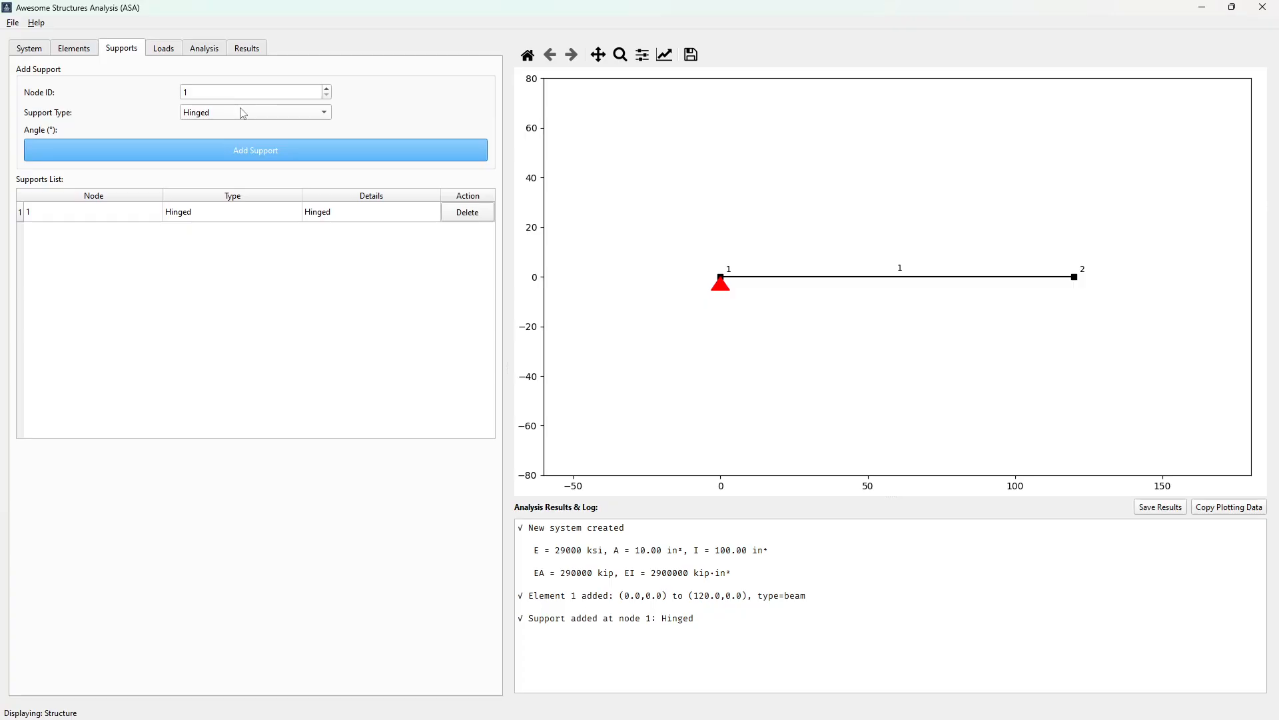
# Add a roll support at node 2 using the Angle option with an angle of 30°
pyautogui.click(327, 88)
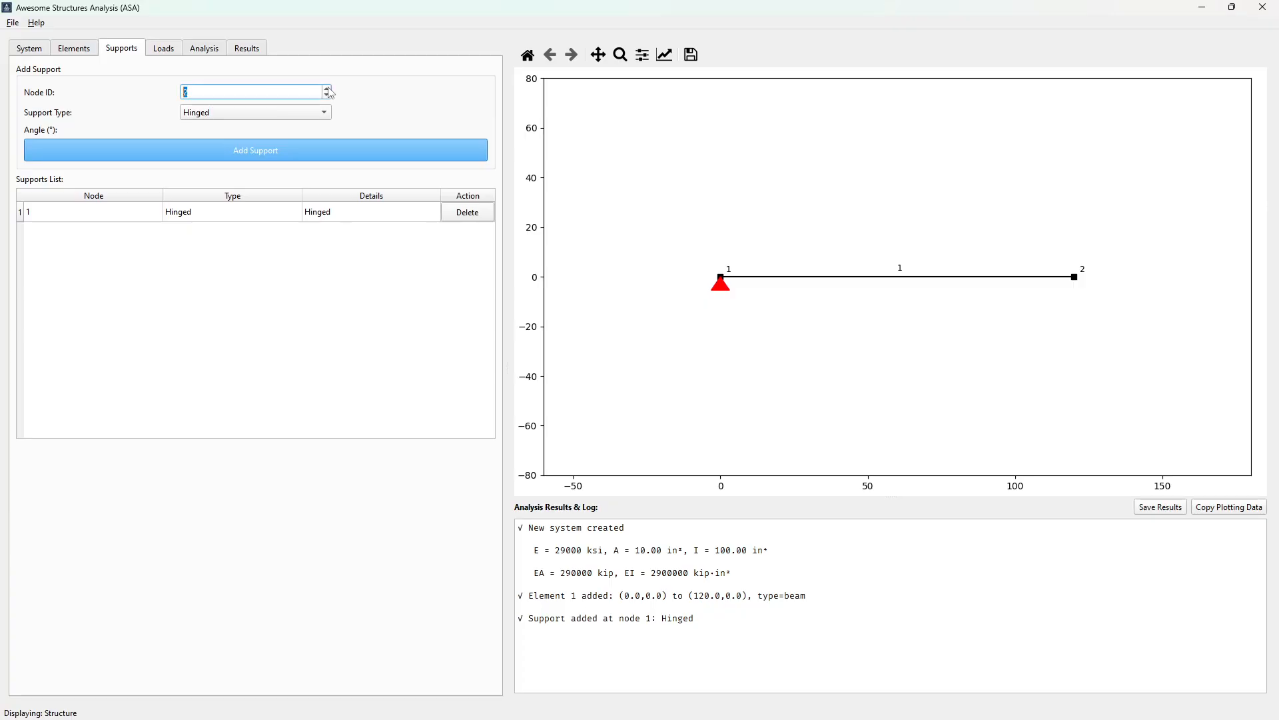
pyautogui.click(254, 114)
pyautogui.click(240, 133)
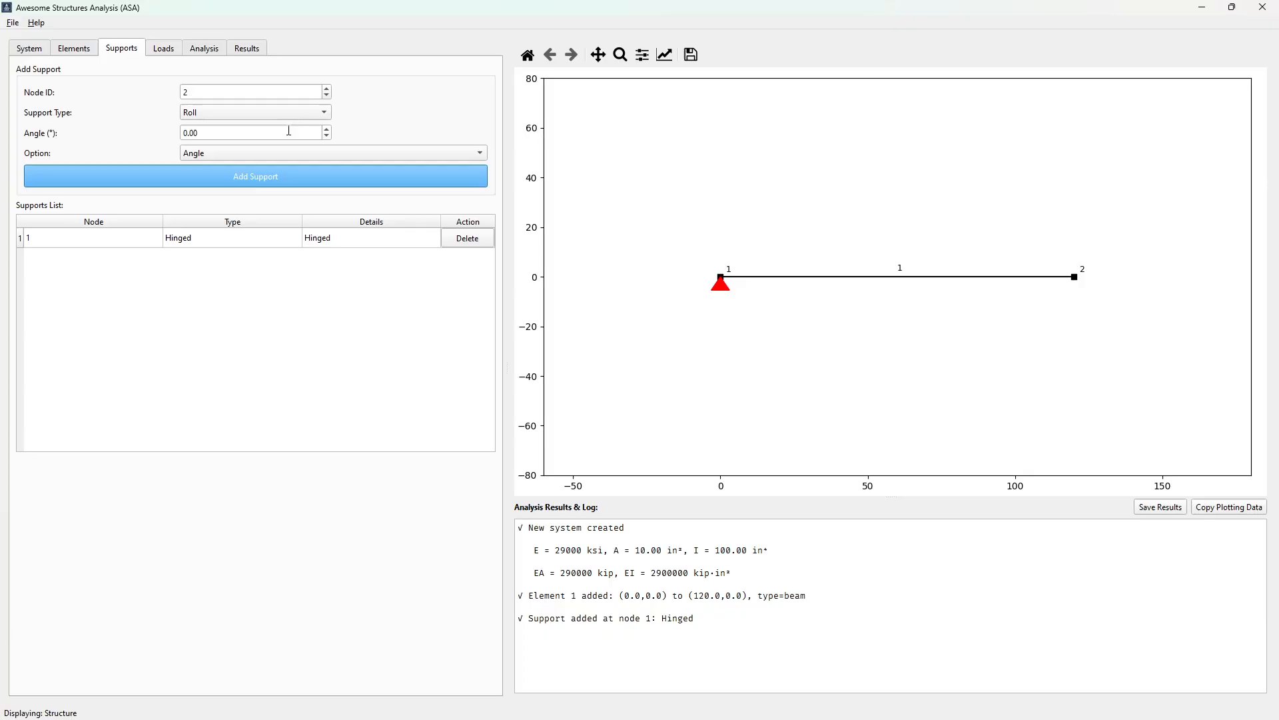
pyautogui.moveTo(214, 132); pyautogui.dragTo(165, 140)
pyautogui.write('30')
pyautogui.click(233, 184)
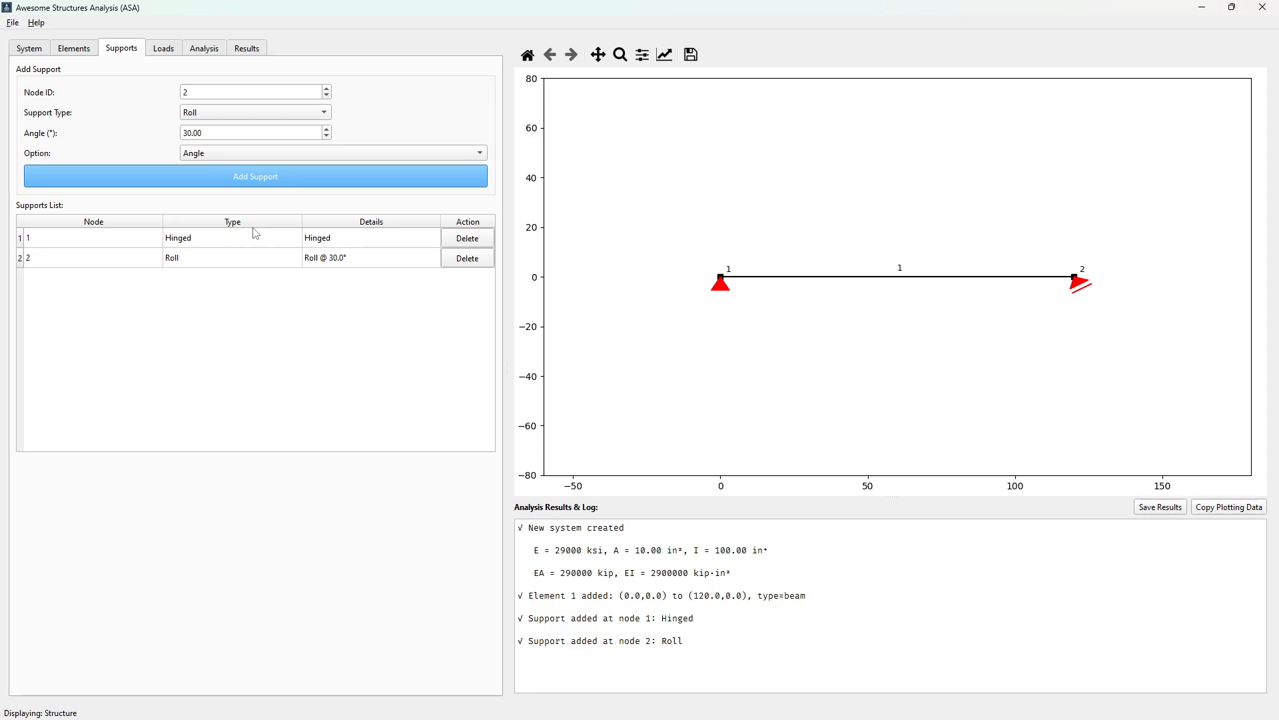
# Delete the angled roll support at node 2 and add a roll support there with the X option
pyautogui.click(460, 266)
pyautogui.click(461, 266)
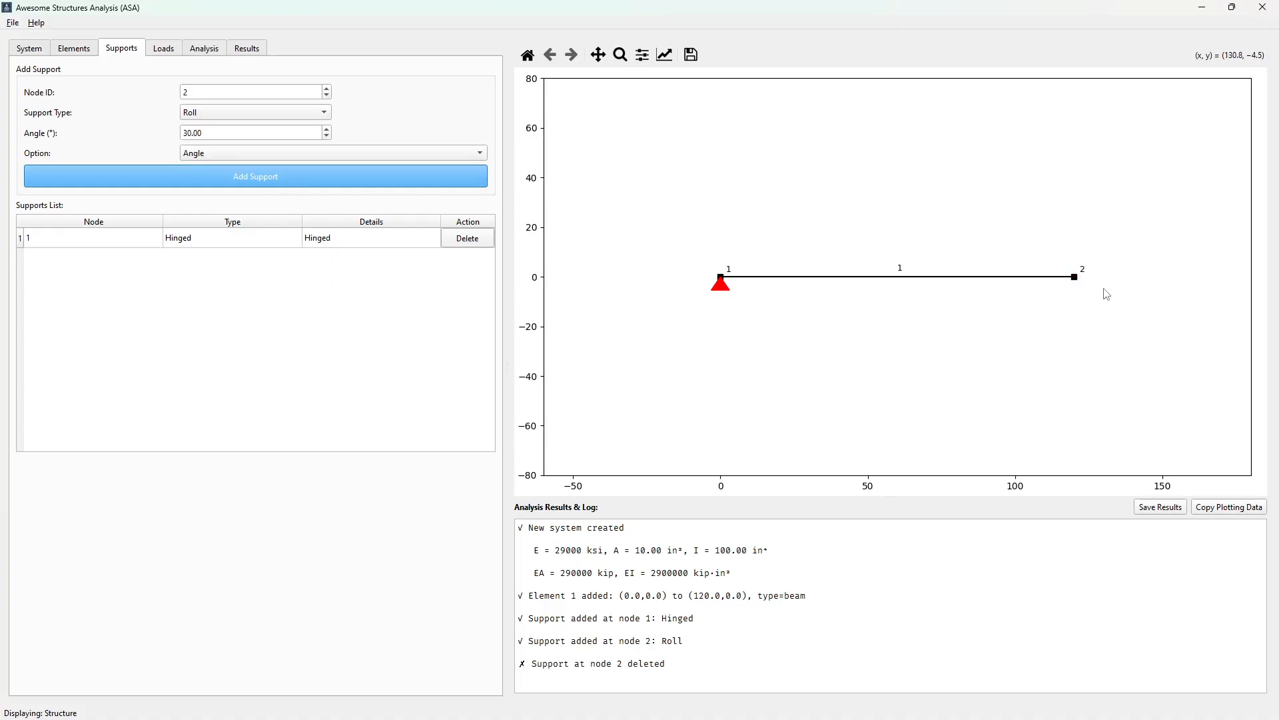
pyautogui.click(347, 156)
pyautogui.click(319, 170)
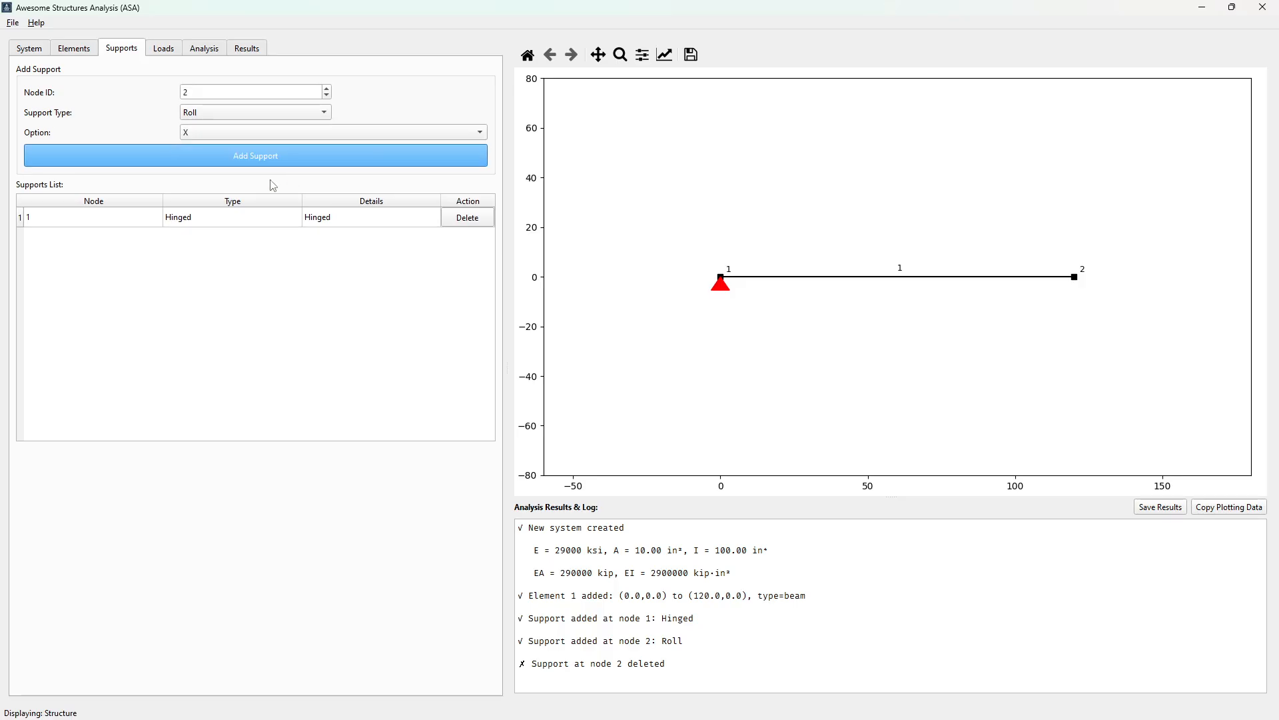
pyautogui.click(296, 160)
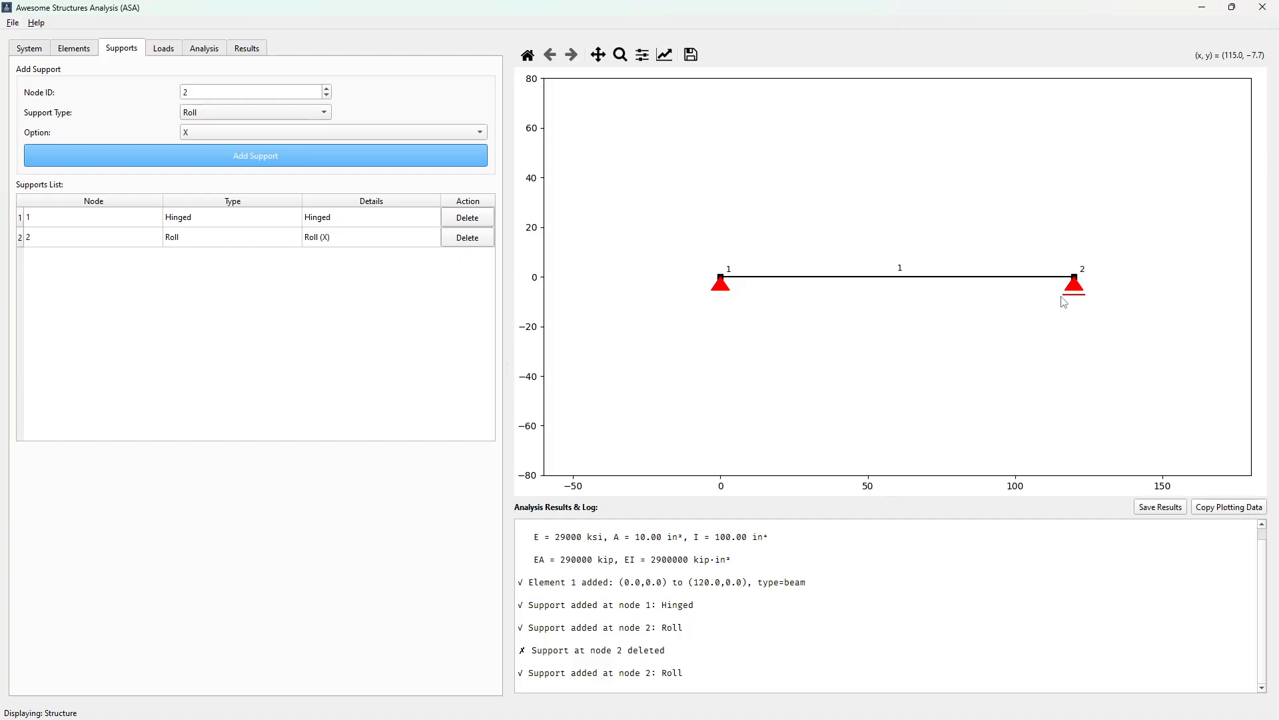
# Add a point load at node 2 with Fx of -10 kip and Fy of -10 kip
pyautogui.click(164, 50)
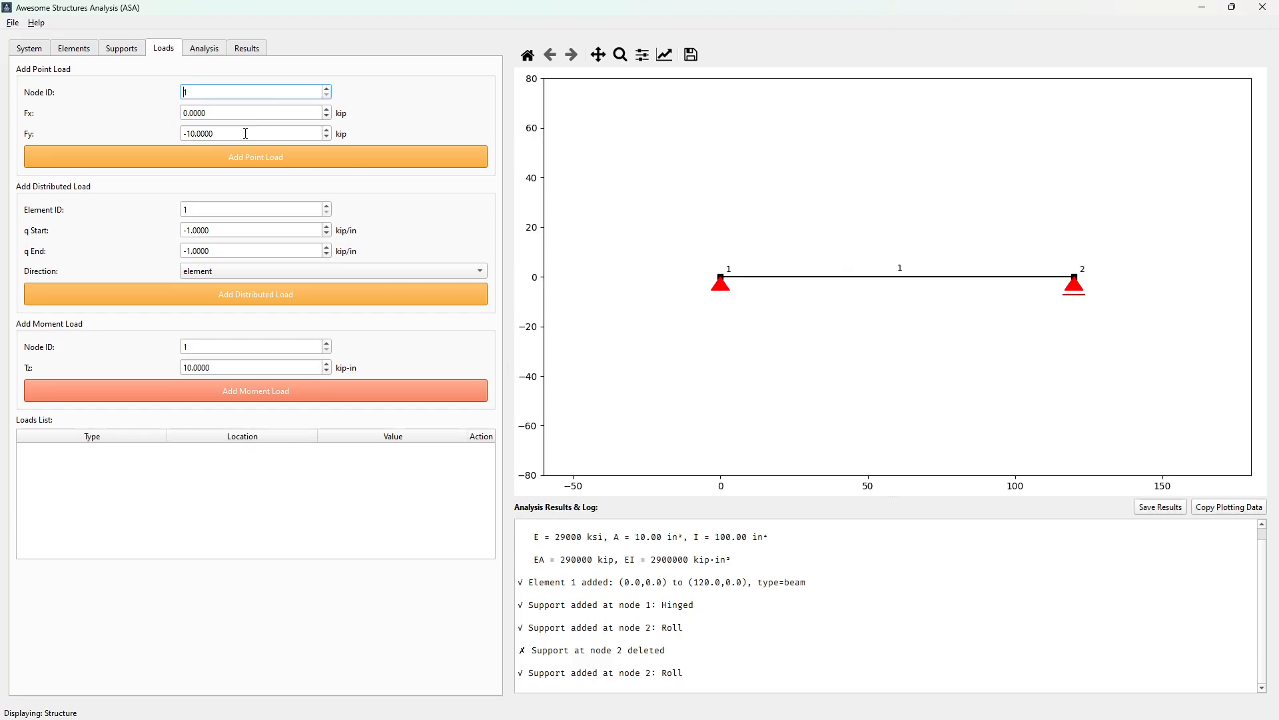
pyautogui.moveTo(224, 133); pyautogui.dragTo(150, 131)
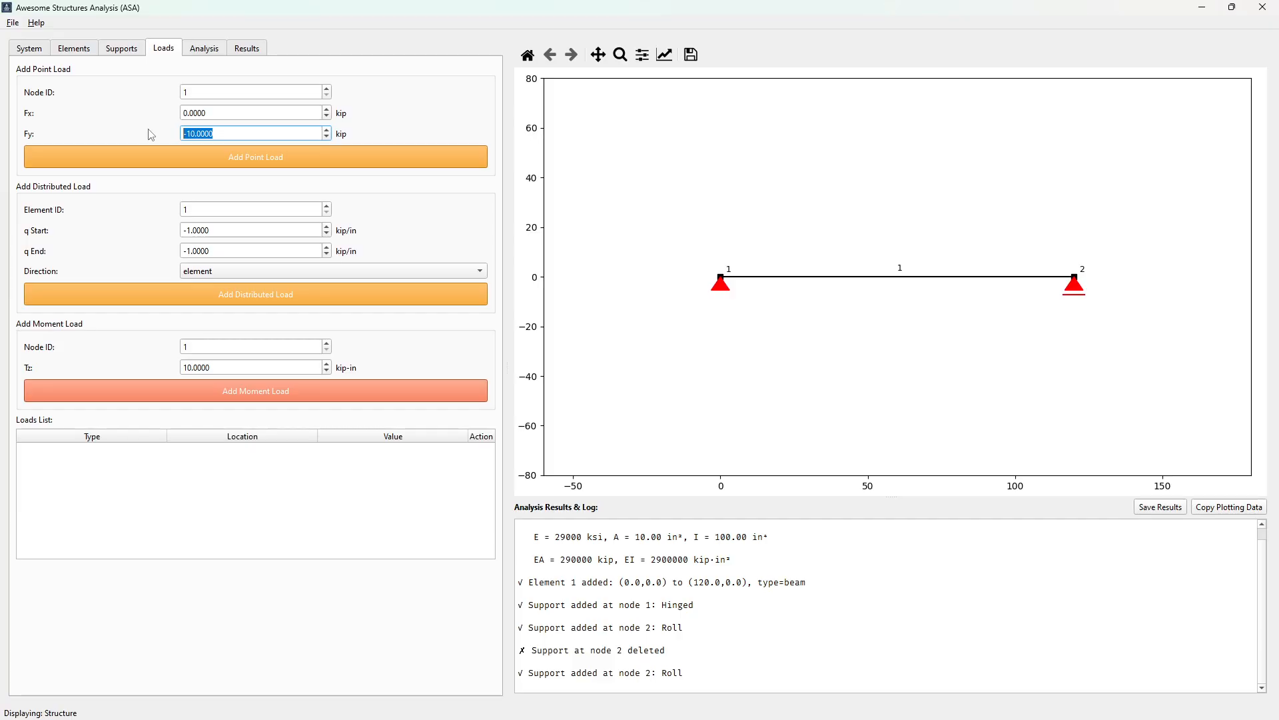
pyautogui.click(218, 114)
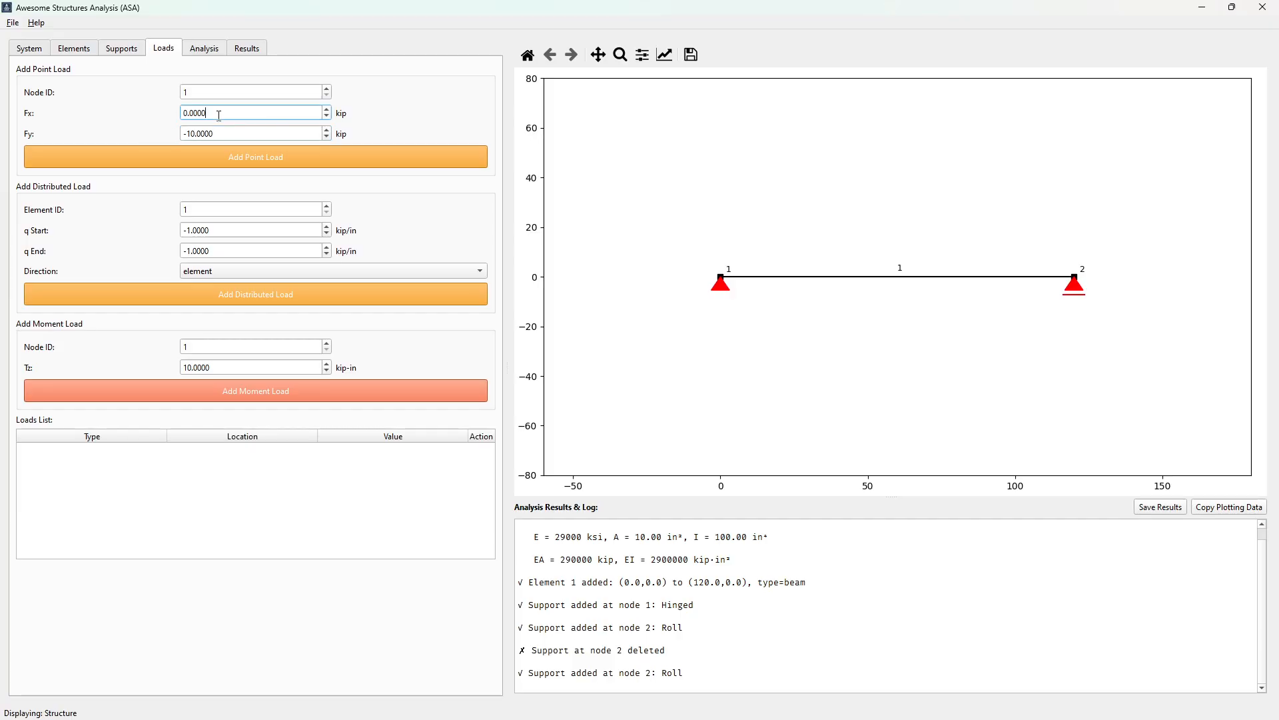
pyautogui.moveTo(220, 116); pyautogui.dragTo(143, 118)
pyautogui.write('-10')
pyautogui.click(221, 134)
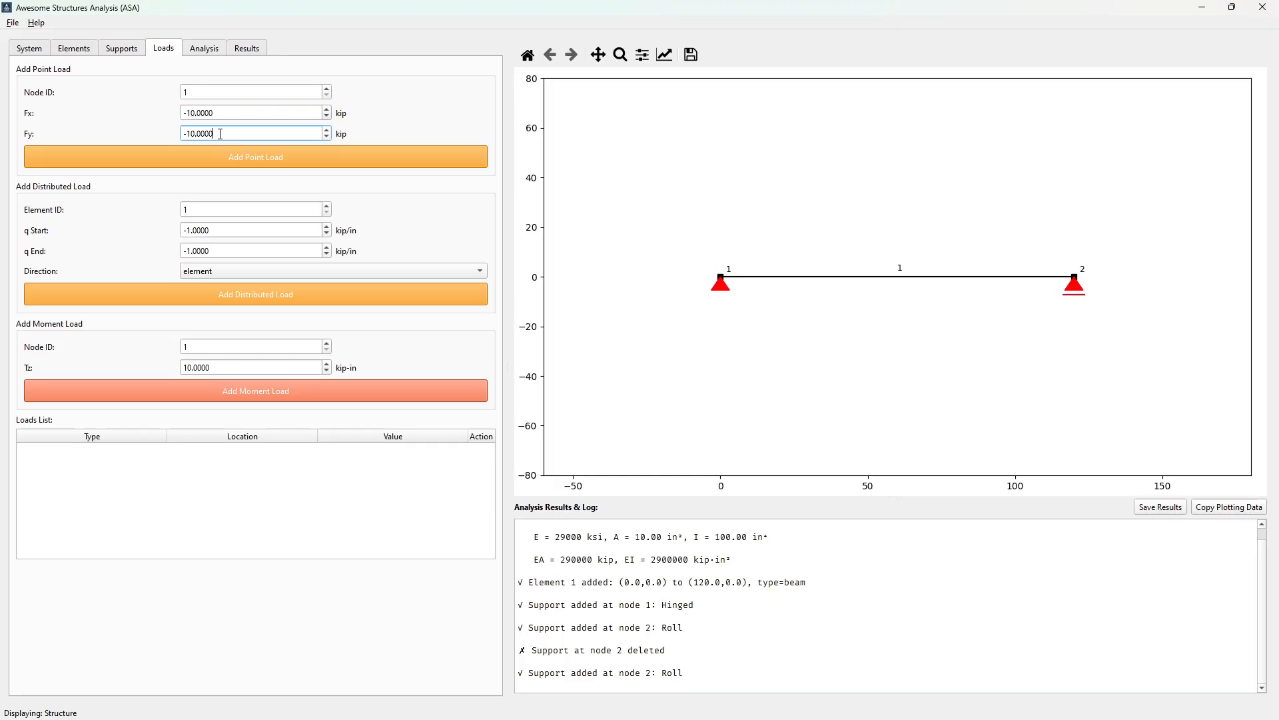
pyautogui.click(327, 88)
pyautogui.click(257, 158)
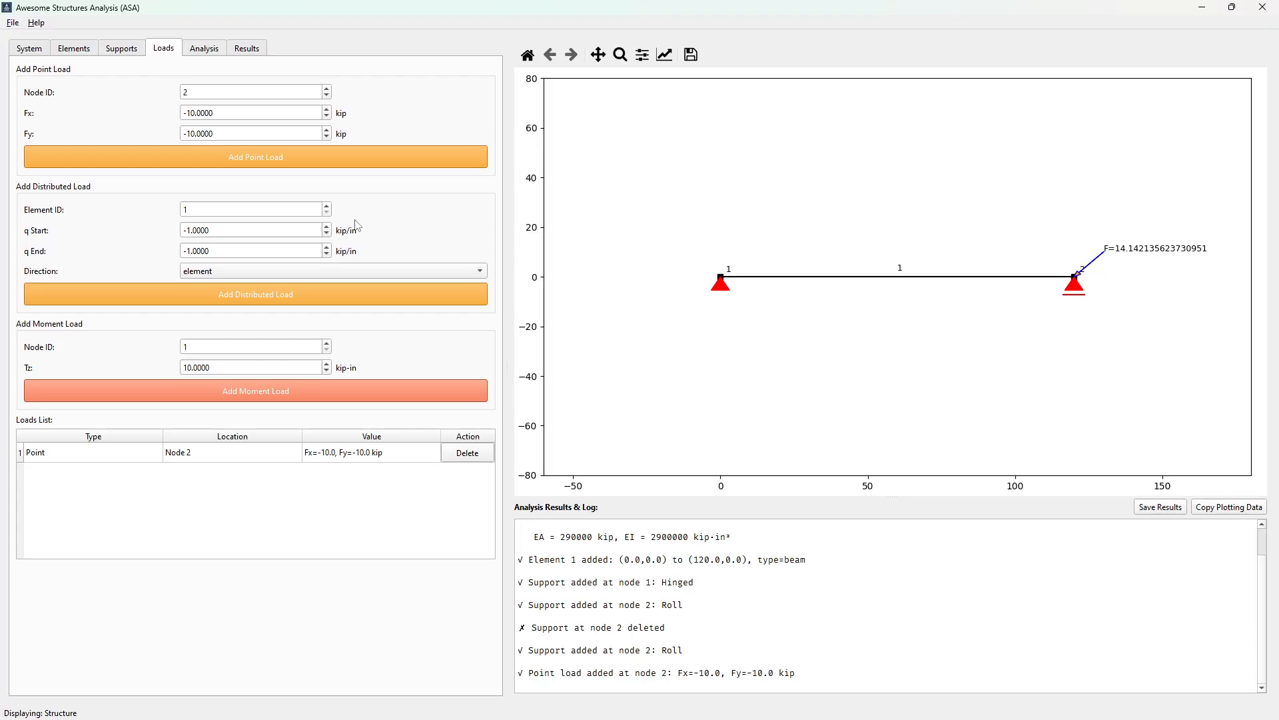
# Replace the point load at node 2 with one having Fx of -5 kip and Fy of 0 kip
pyautogui.click(467, 454)
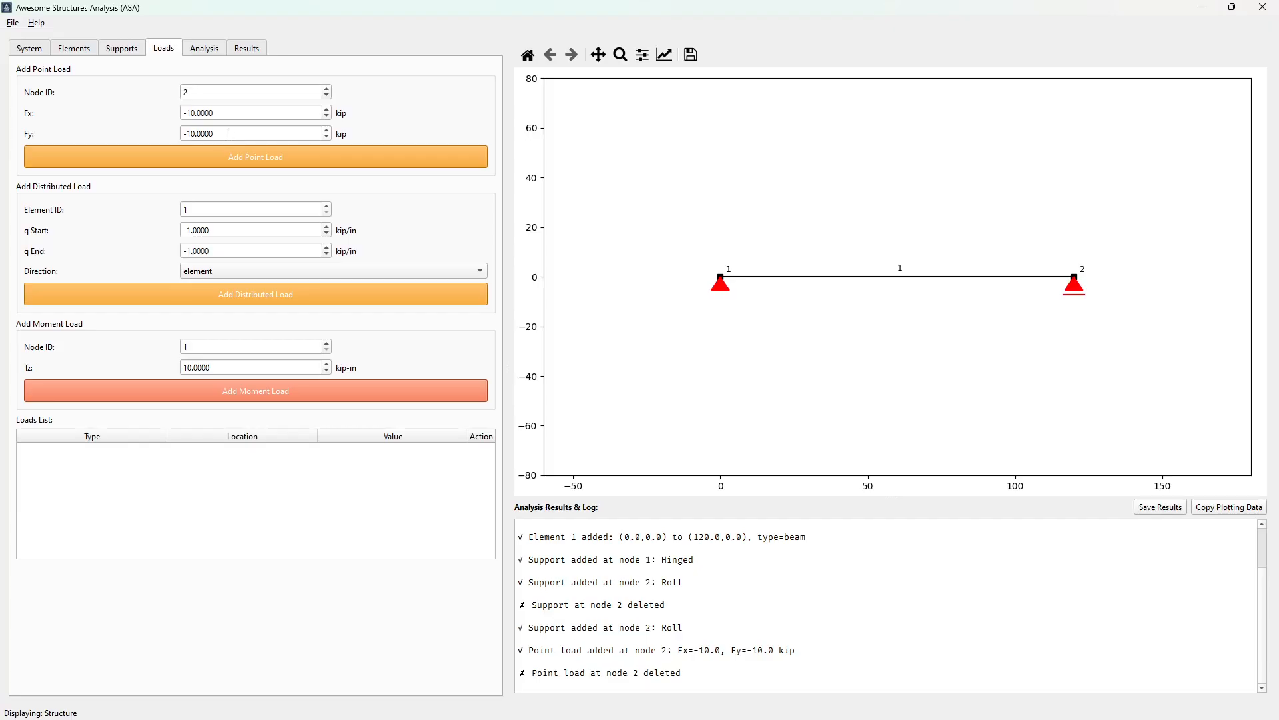
pyautogui.moveTo(228, 134); pyautogui.dragTo(176, 138)
pyautogui.write('0')
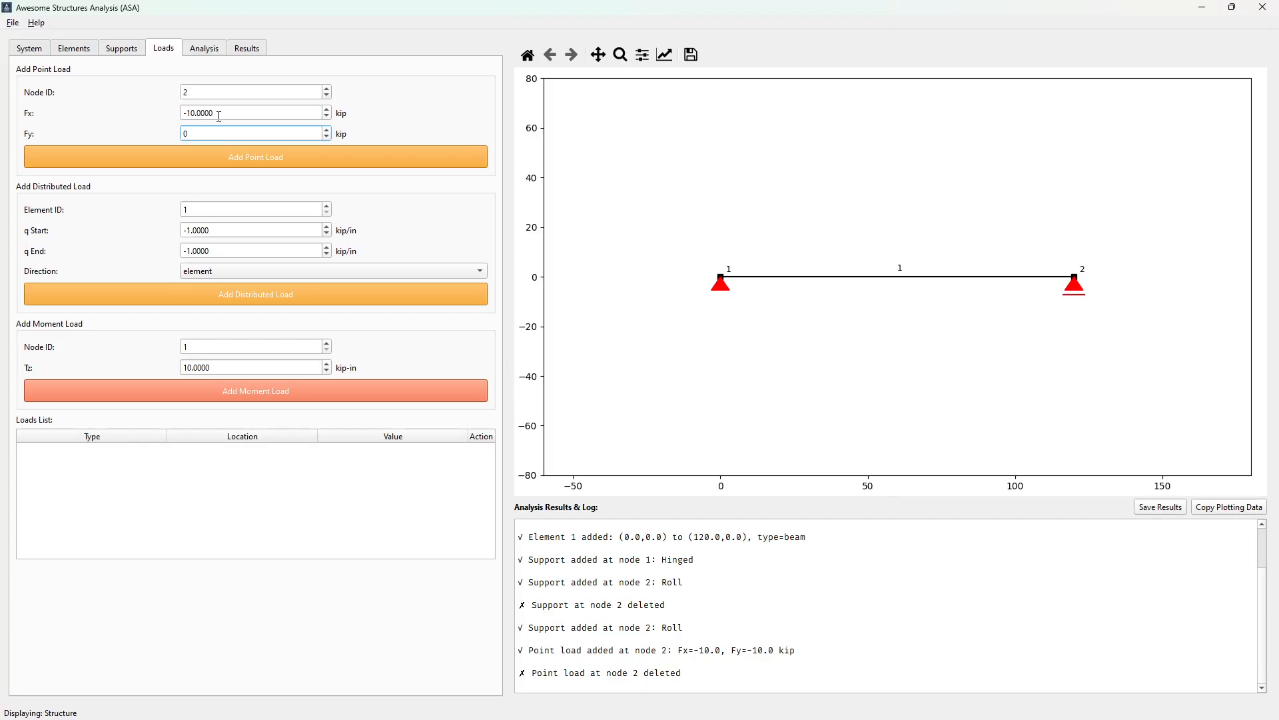
pyautogui.click(219, 115)
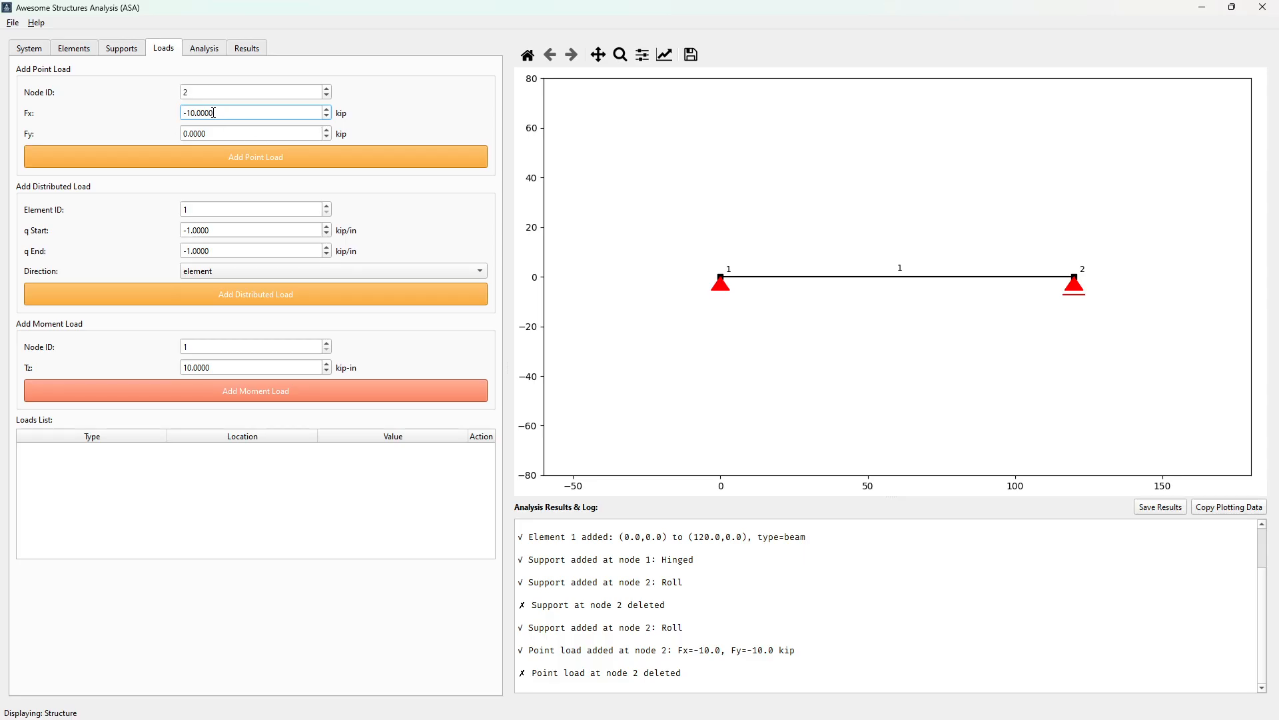
pyautogui.moveTo(214, 112); pyautogui.dragTo(166, 115)
pyautogui.write('-5')
pyautogui.click(215, 133)
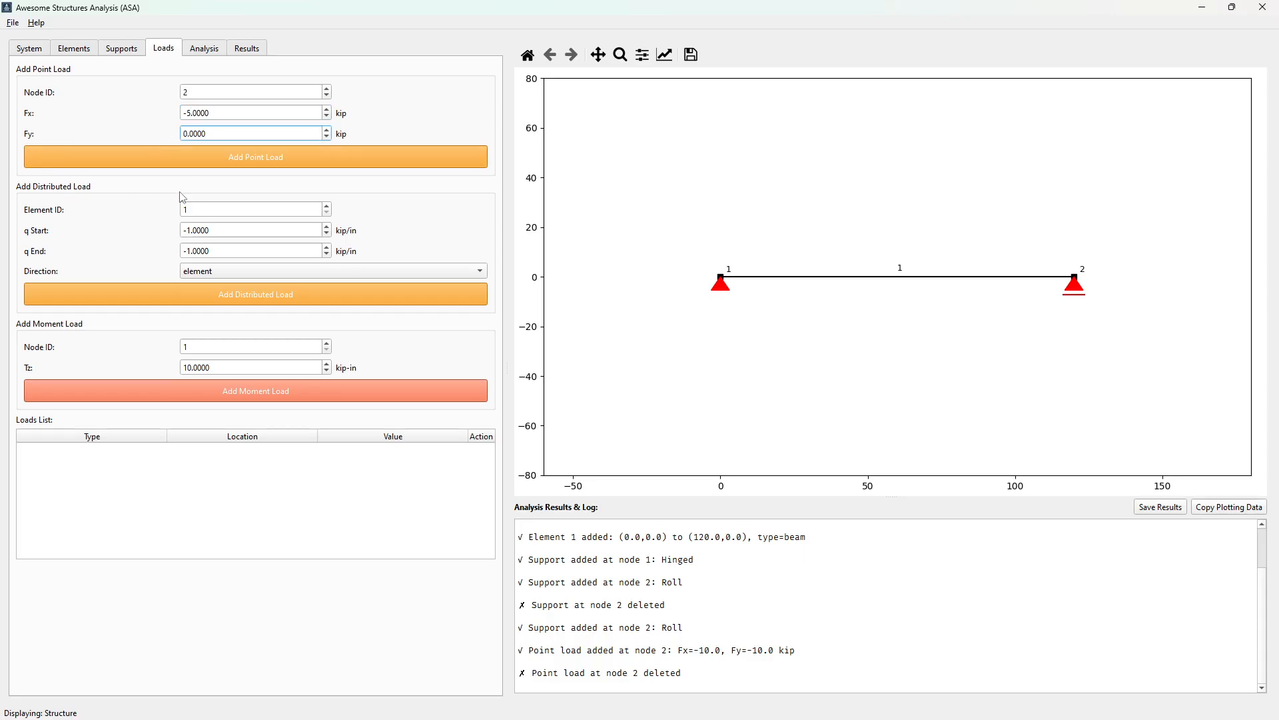
pyautogui.click(229, 165)
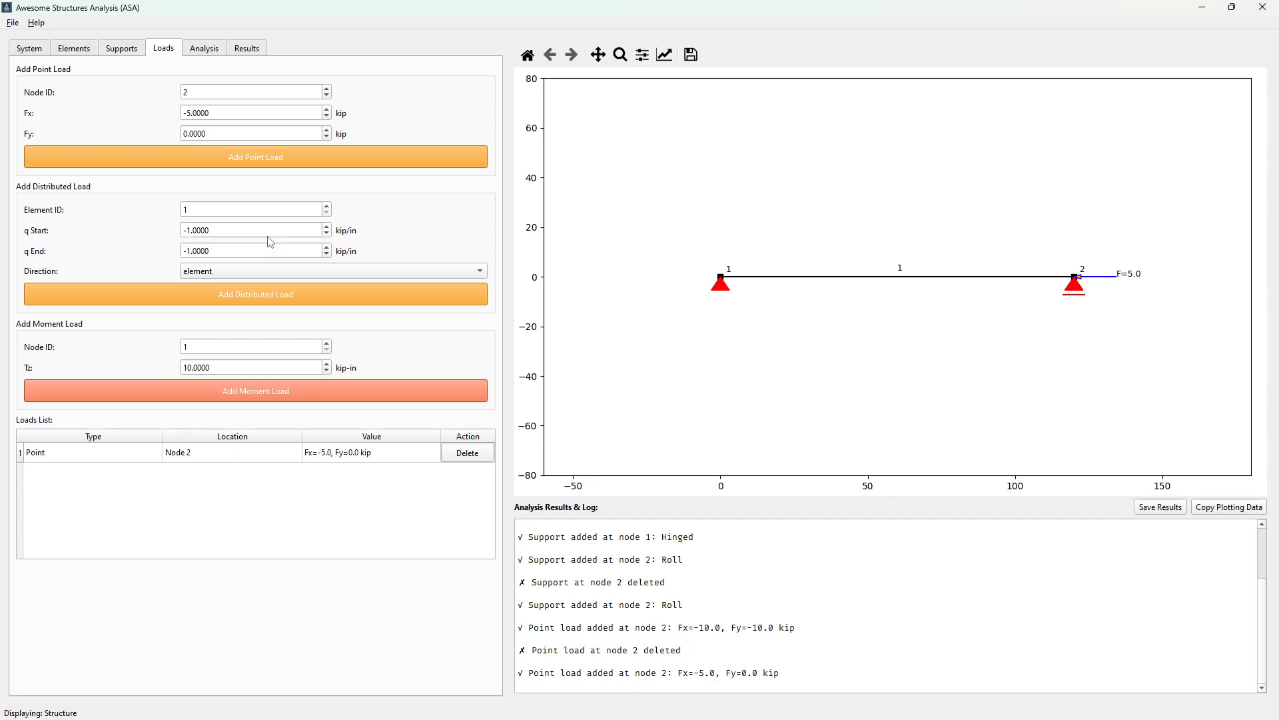
# Add a distributed load of -1 kip/in at both start and end to element 1, keeping the element direction
pyautogui.click(241, 277)
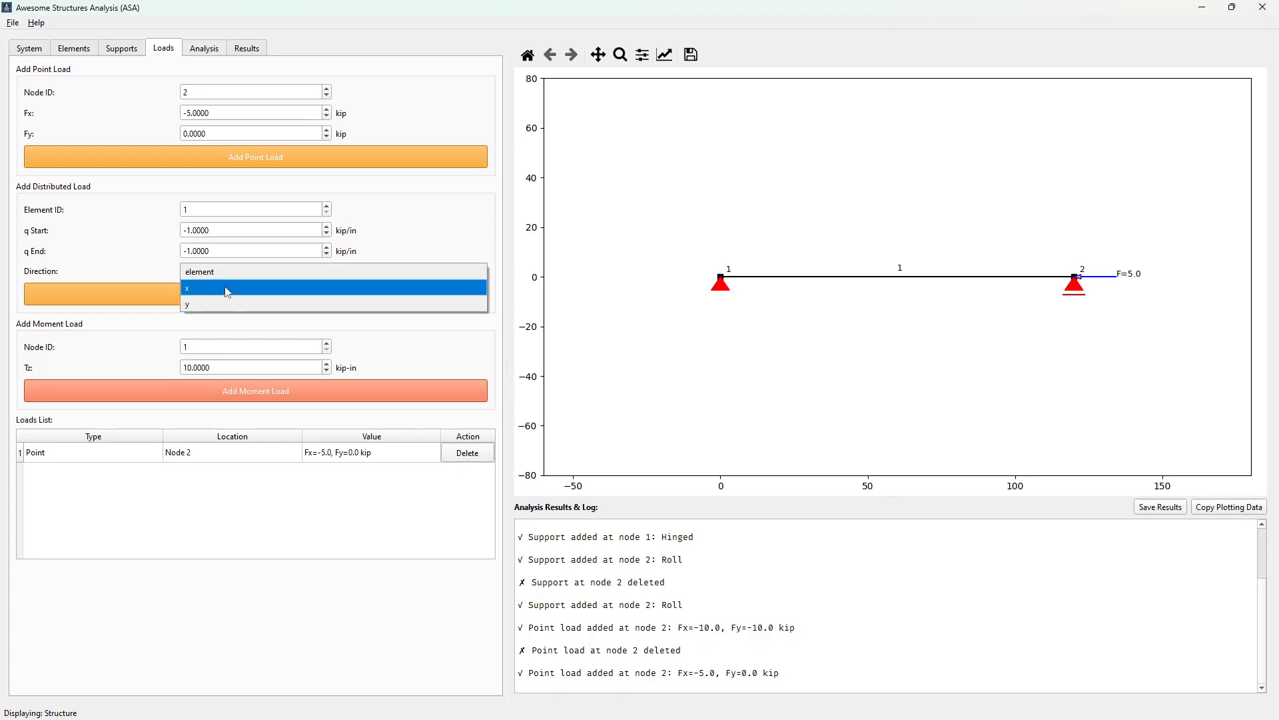
pyautogui.click(463, 234)
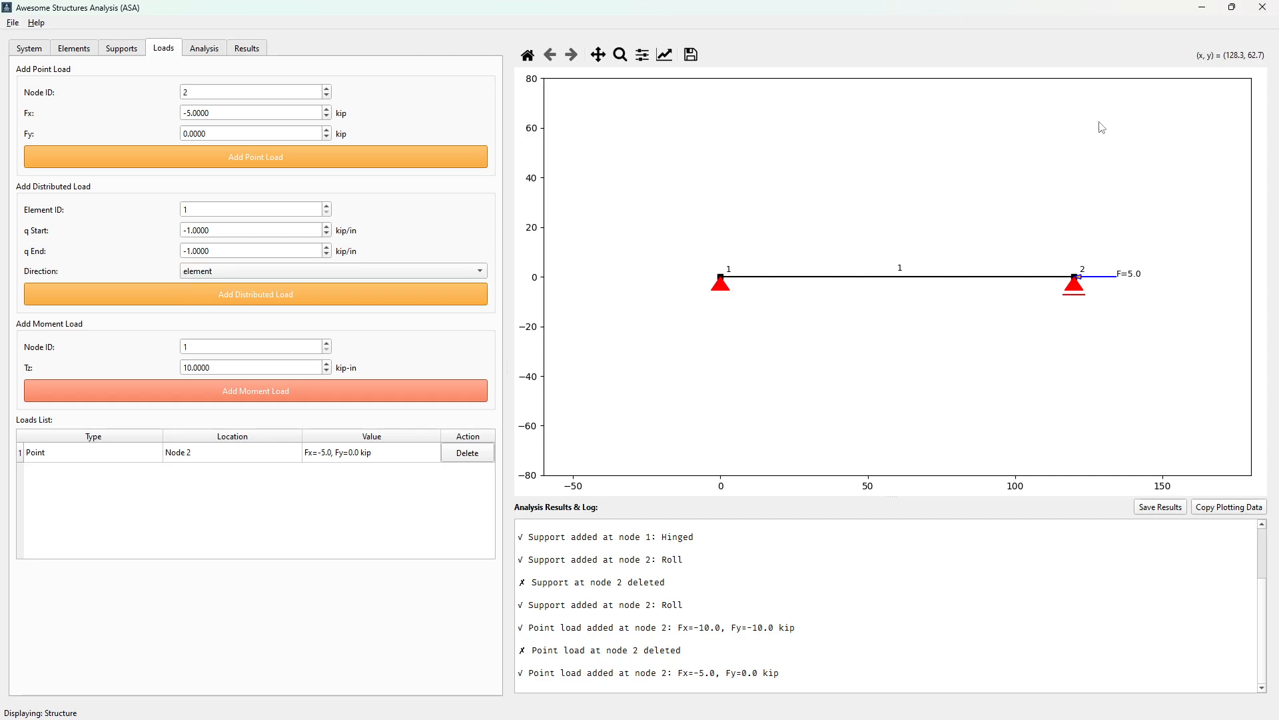
pyautogui.click(368, 268)
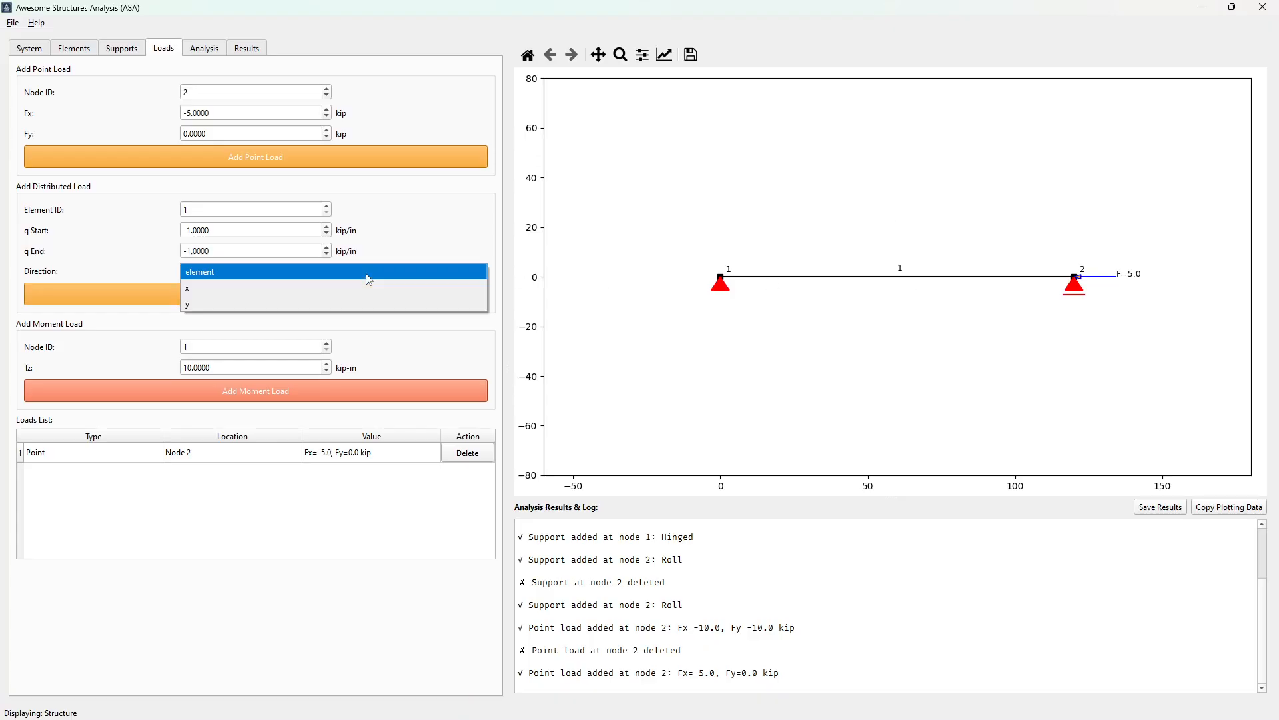
pyautogui.click(481, 197)
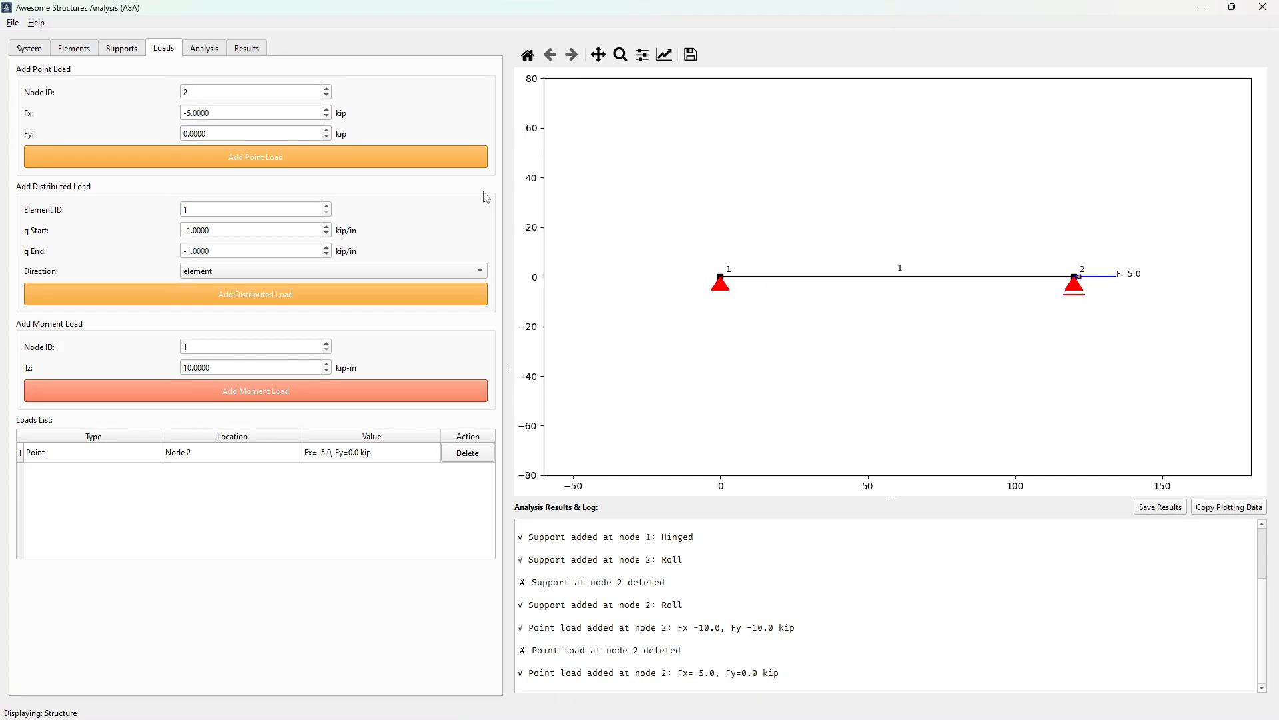
pyautogui.click(291, 302)
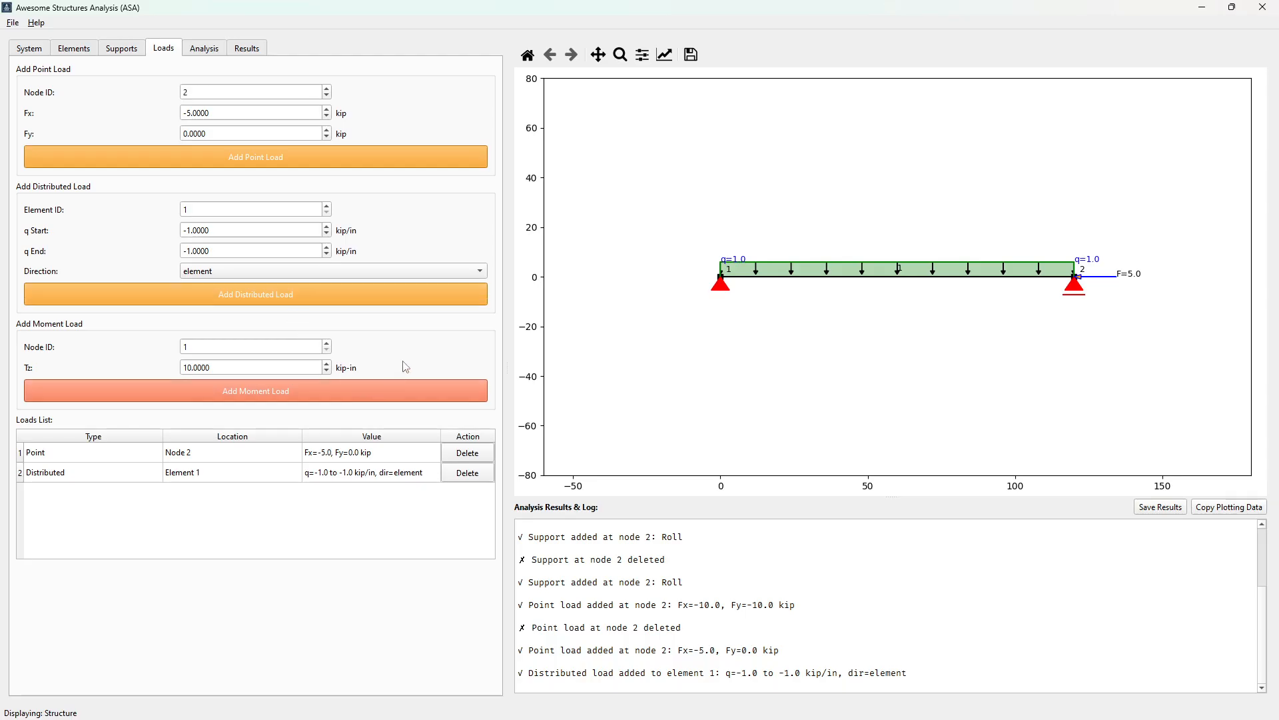
# Replace the distributed load on element 1 with one varying from -1 kip/in at the start to -10 kip/in at the end
pyautogui.click(469, 473)
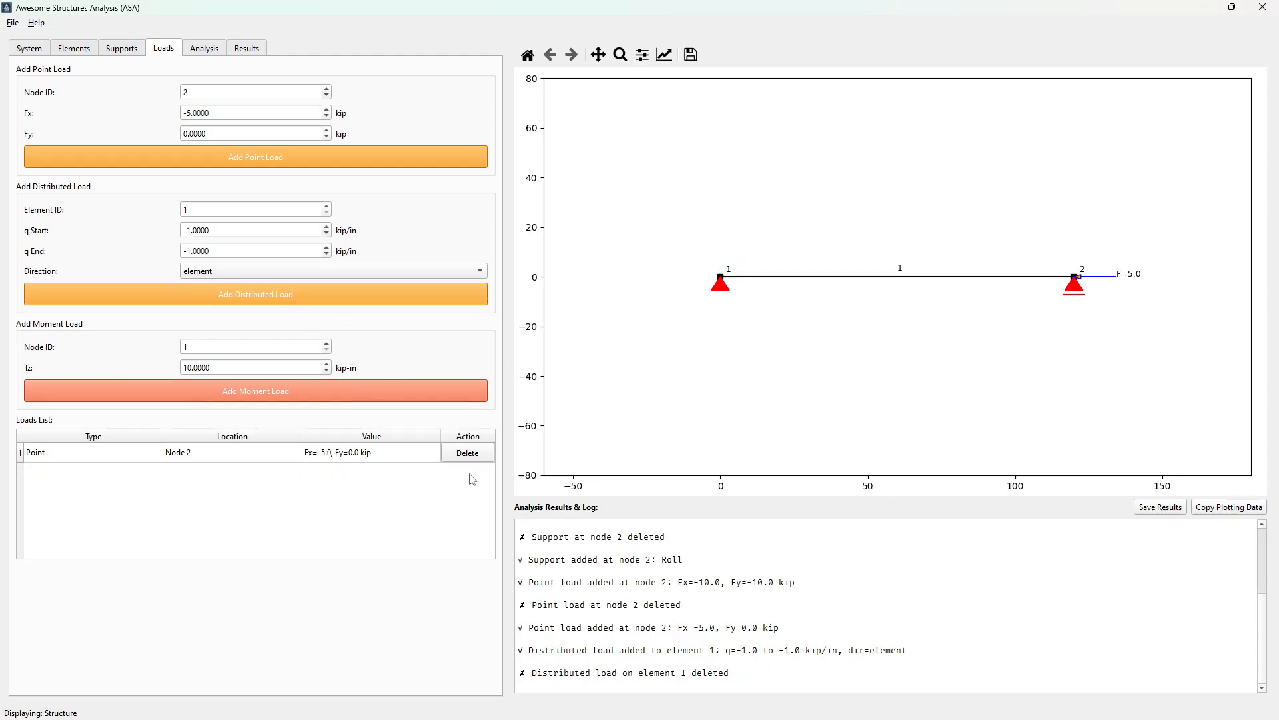
pyautogui.click(191, 251)
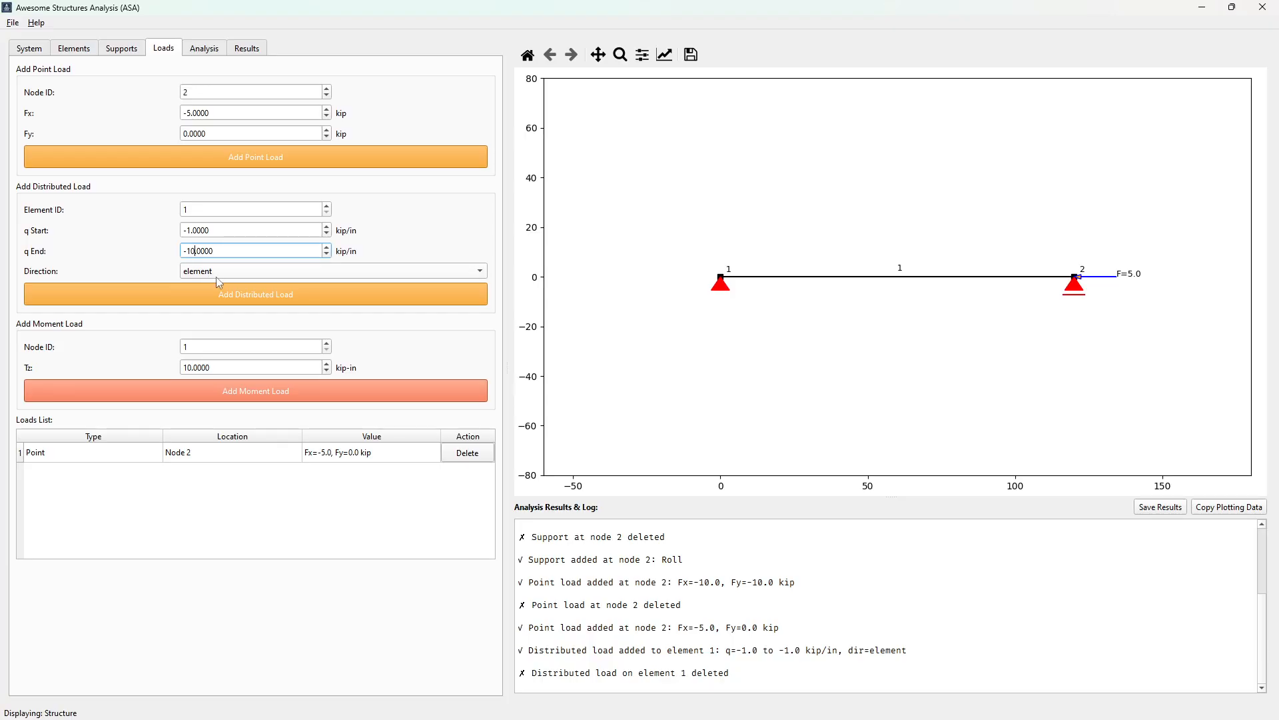
pyautogui.click(241, 292)
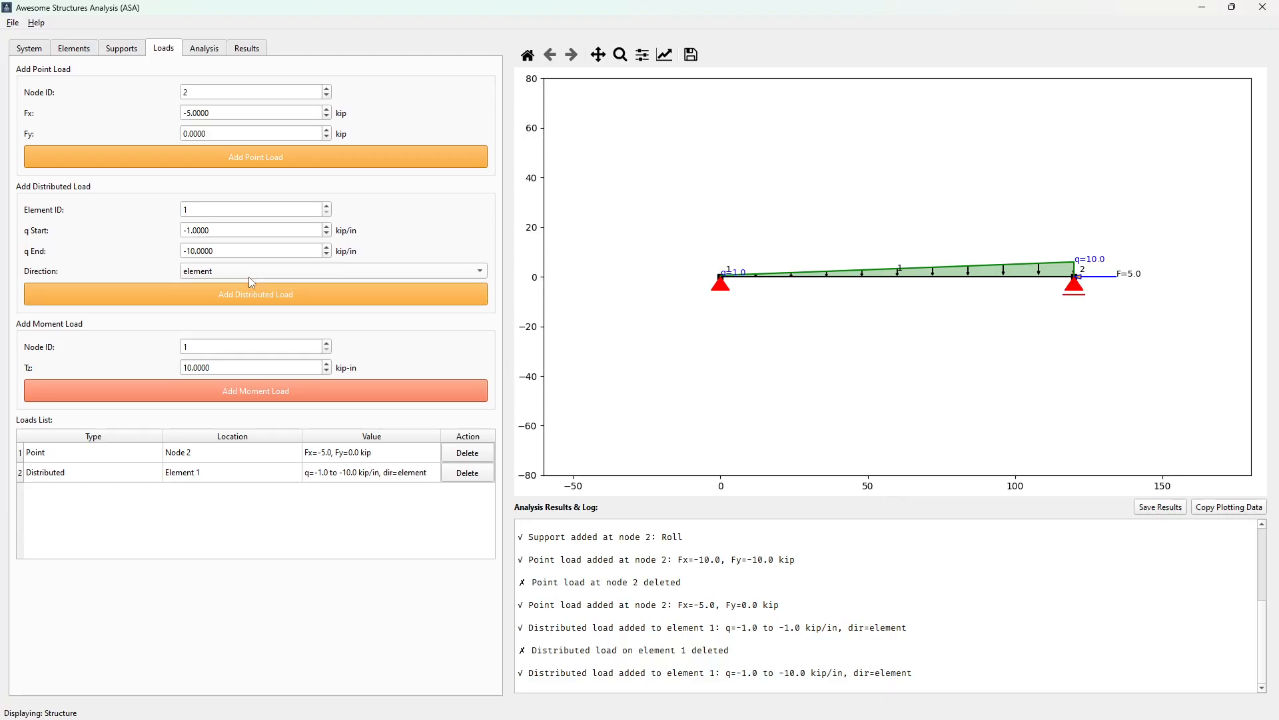
# Replace the distributed load on element 1 with a triangular one from 0 kip/in at the start to -10 kip/in at the end
pyautogui.click(466, 473)
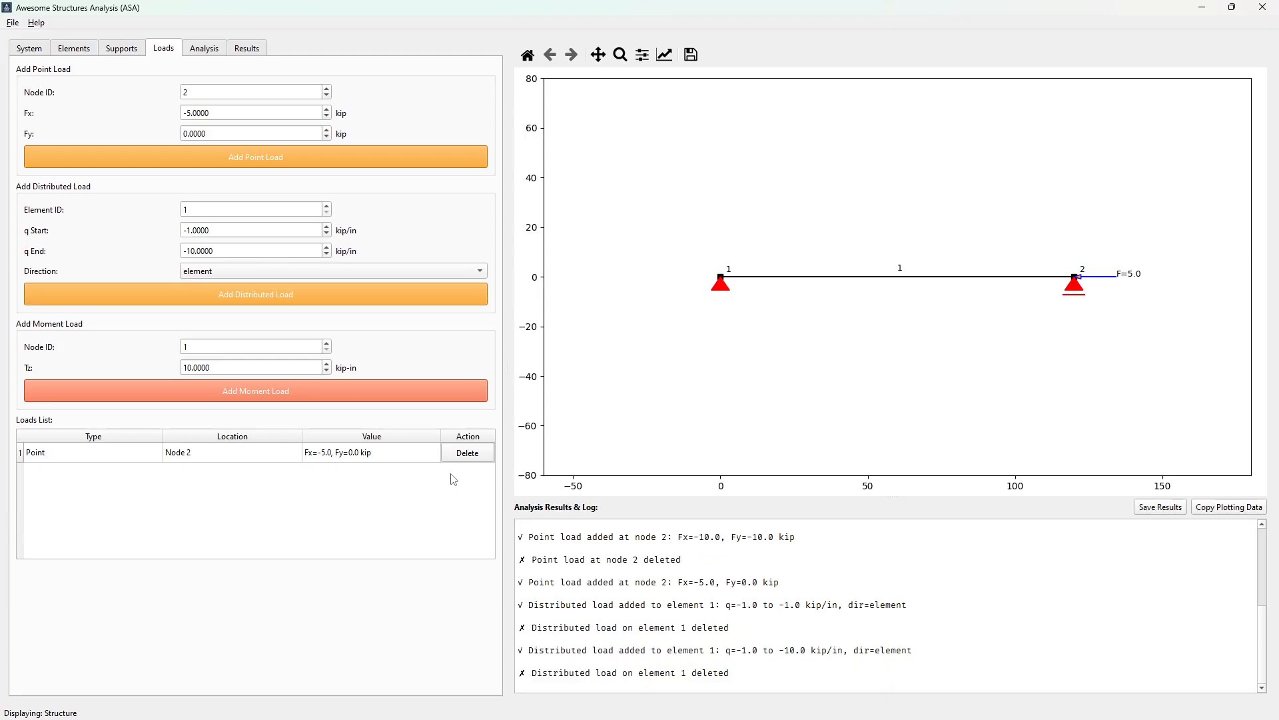
pyautogui.moveTo(222, 232); pyautogui.dragTo(174, 232)
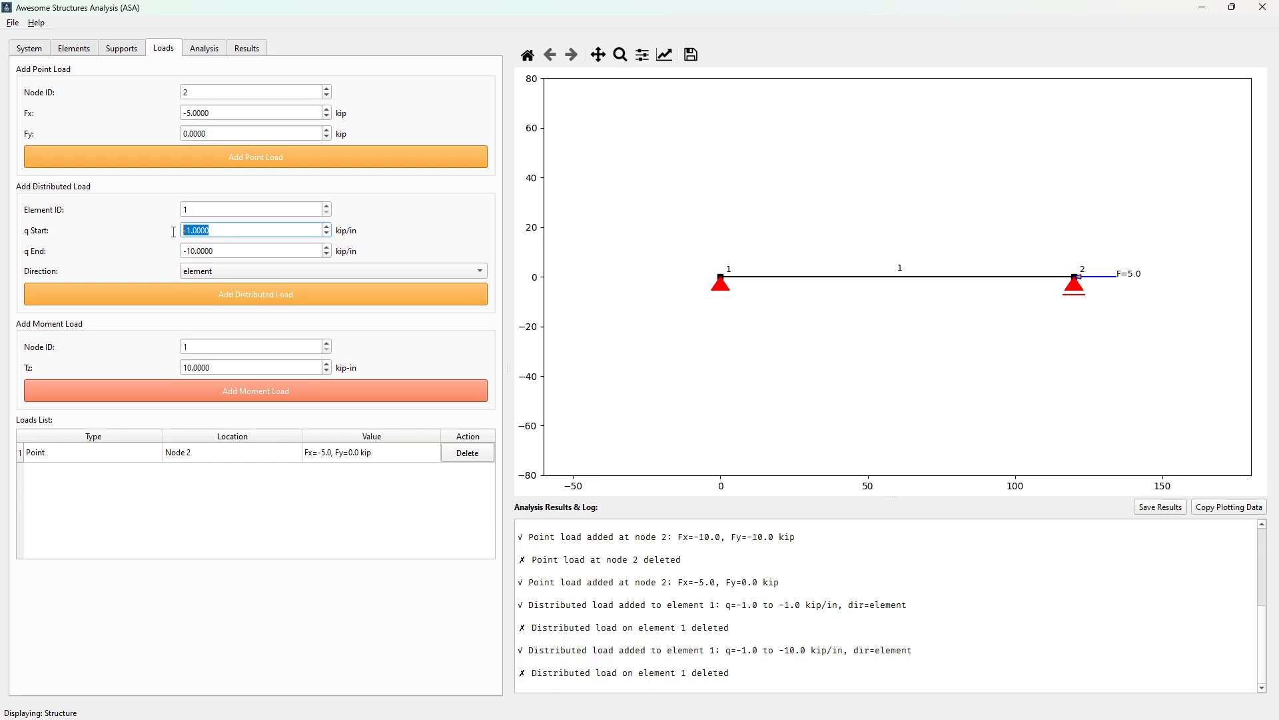
pyautogui.write('0')
pyautogui.click(226, 289)
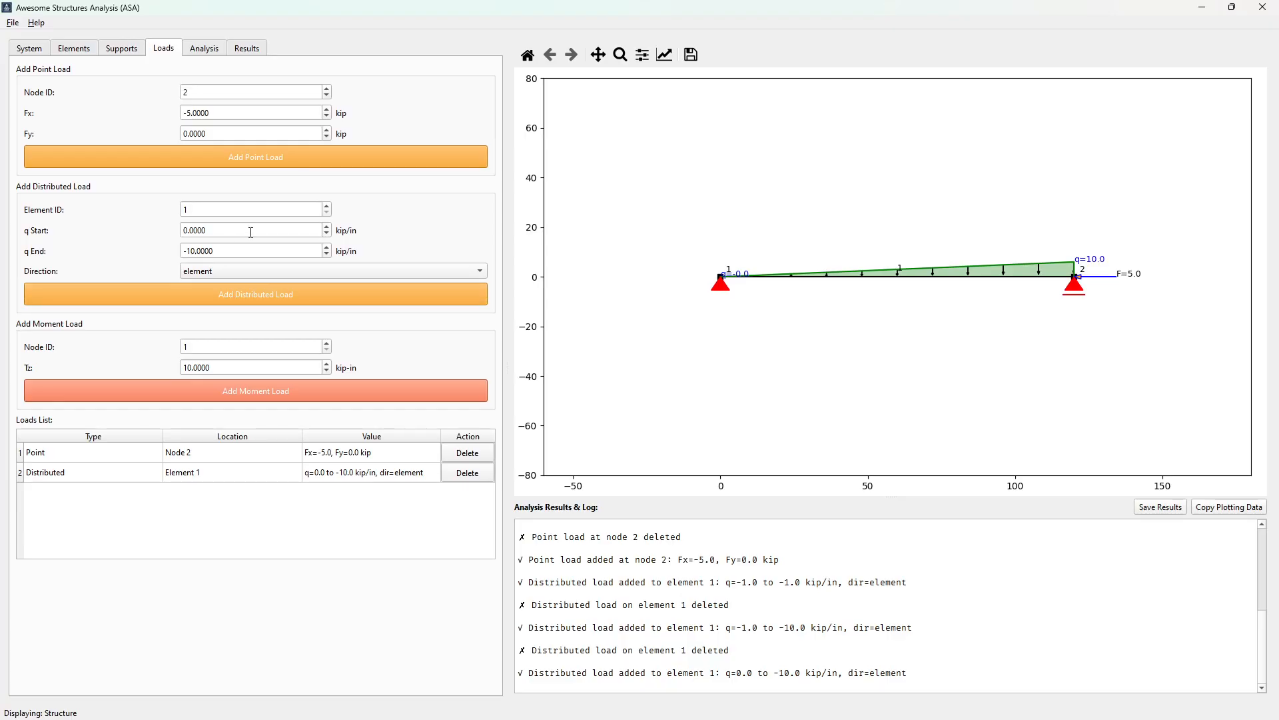
# Replace the distributed load on element 1 with a uniform -1 kip/in load acting in the y direction
pyautogui.click(464, 473)
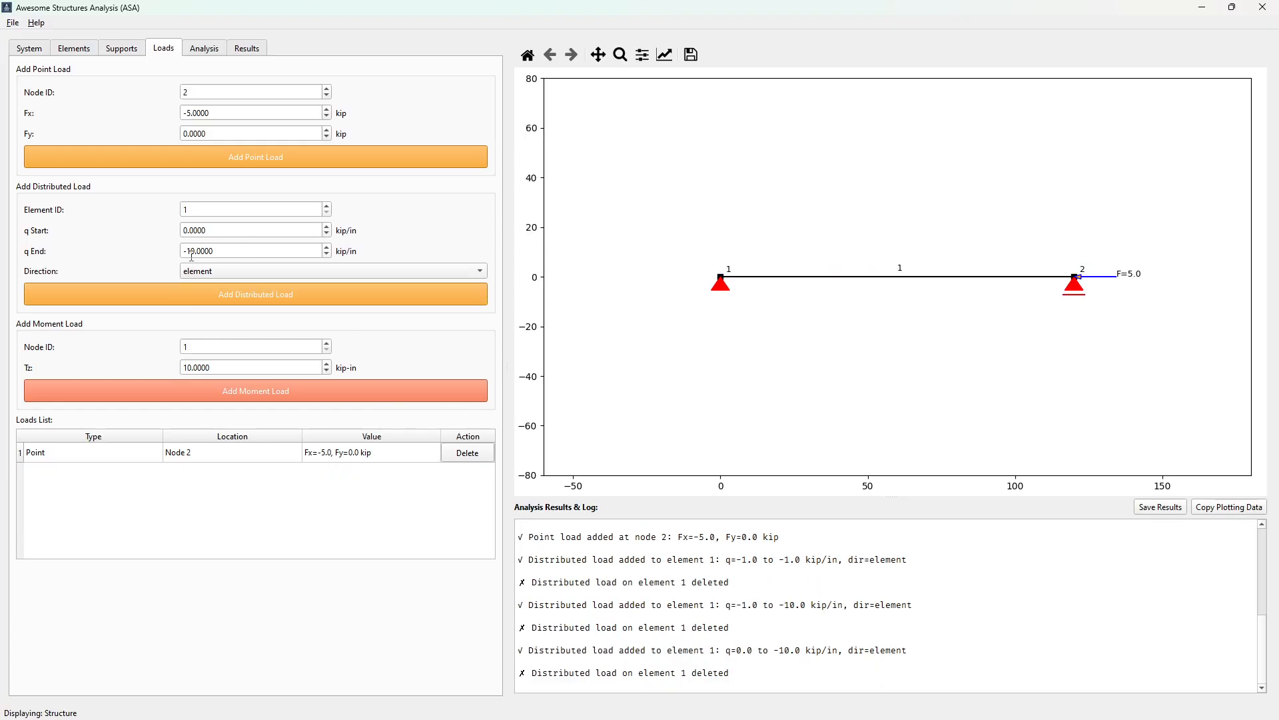
pyautogui.click(240, 255)
pyautogui.moveTo(240, 235); pyautogui.dragTo(191, 251)
pyautogui.write('-1')
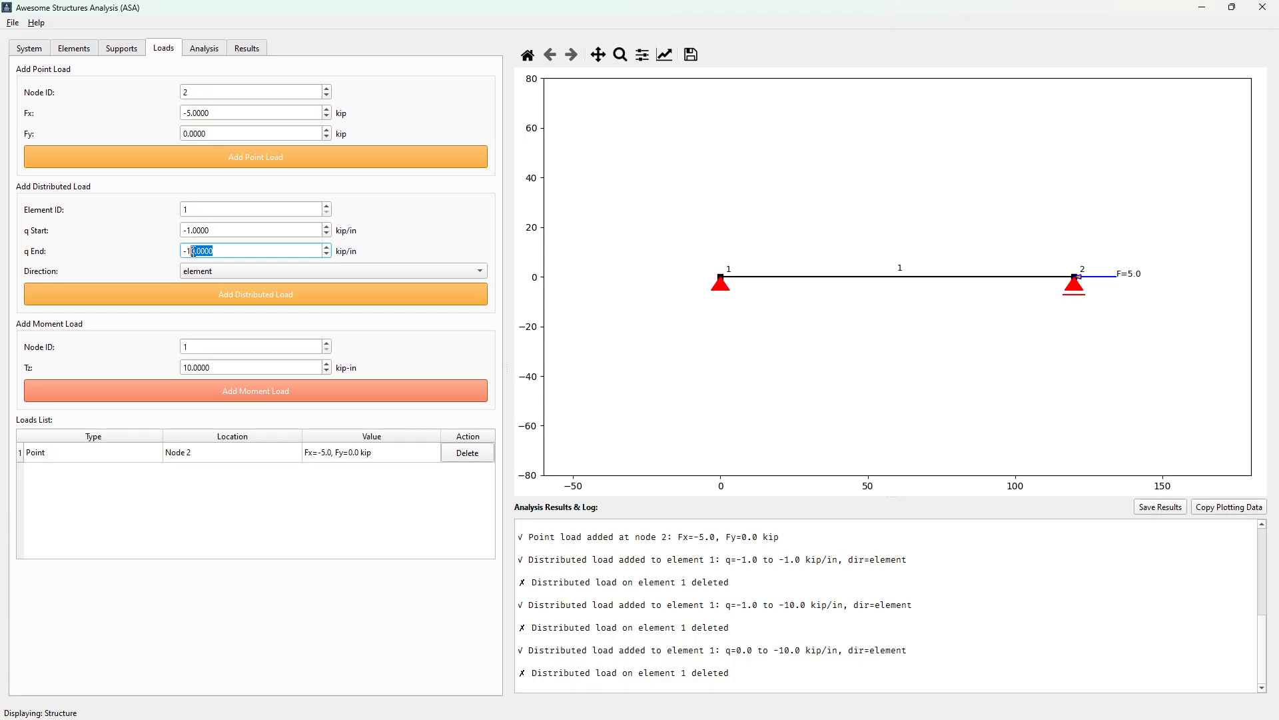
pyautogui.press('BackSpace')
pyautogui.click(273, 271)
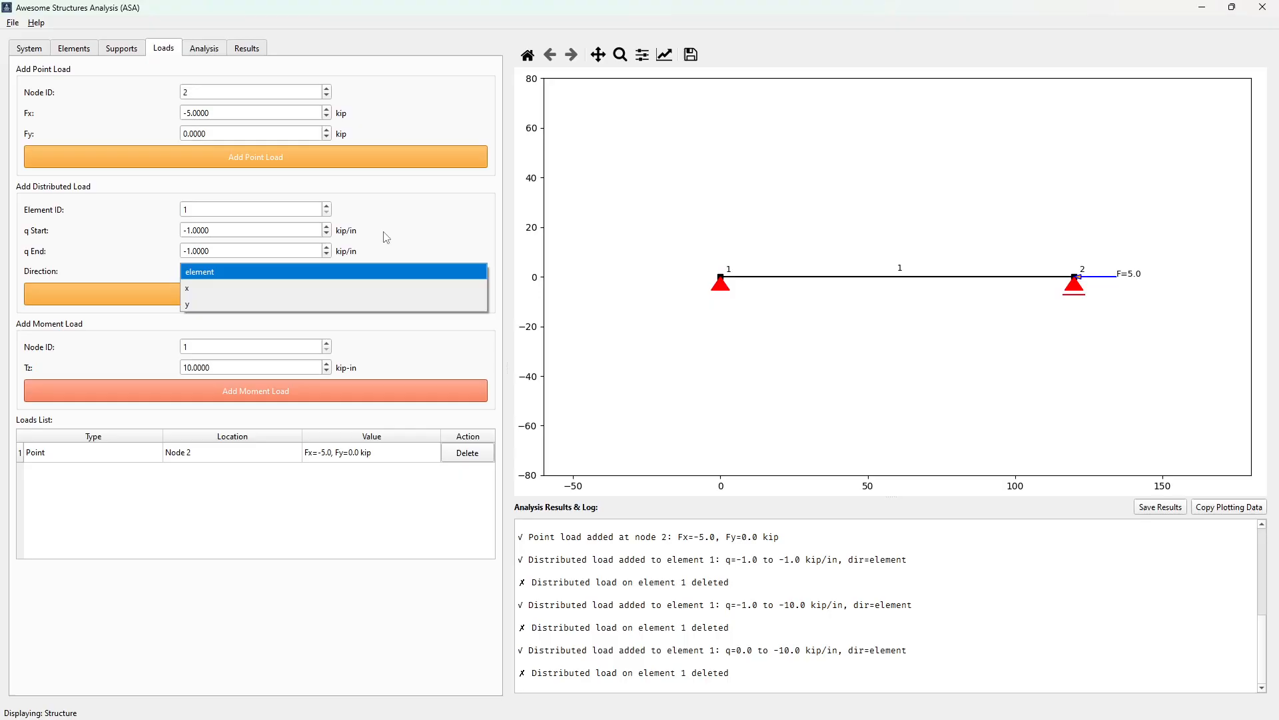
pyautogui.click(414, 229)
pyautogui.click(285, 274)
pyautogui.click(235, 301)
pyautogui.click(242, 298)
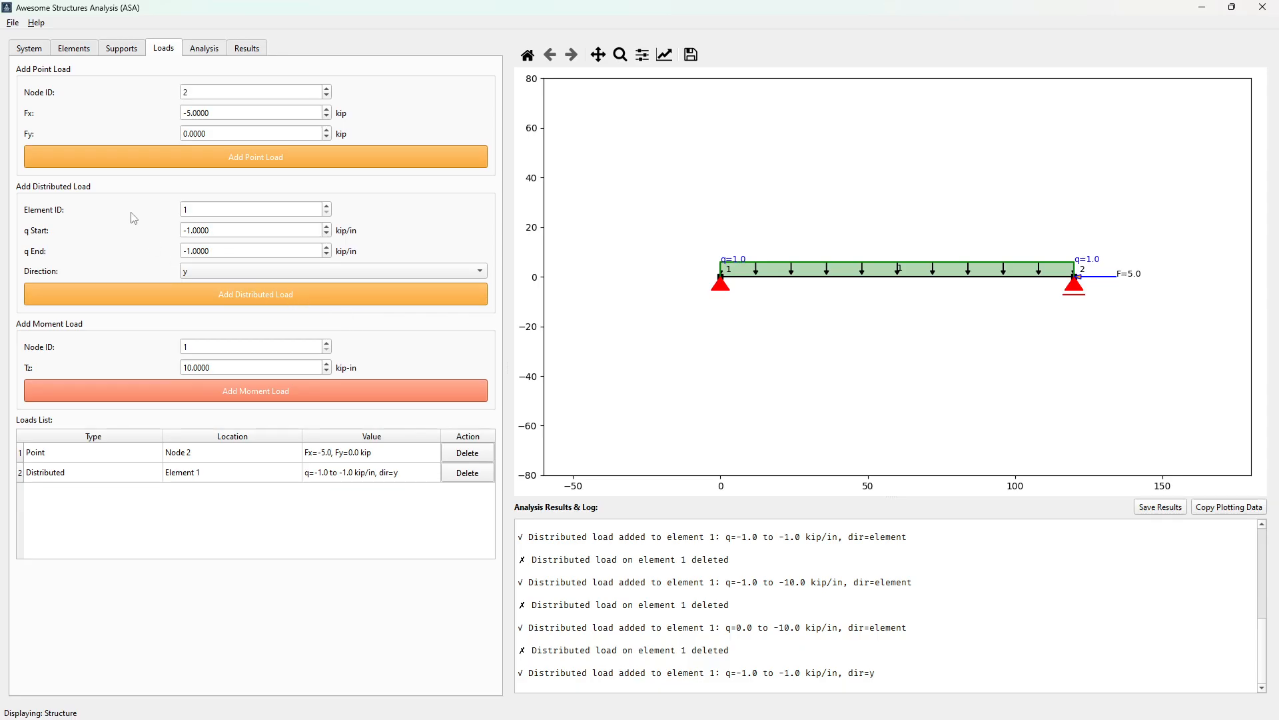
# Add a moment load of 10 kip-in at node 1
pyautogui.click(205, 48)
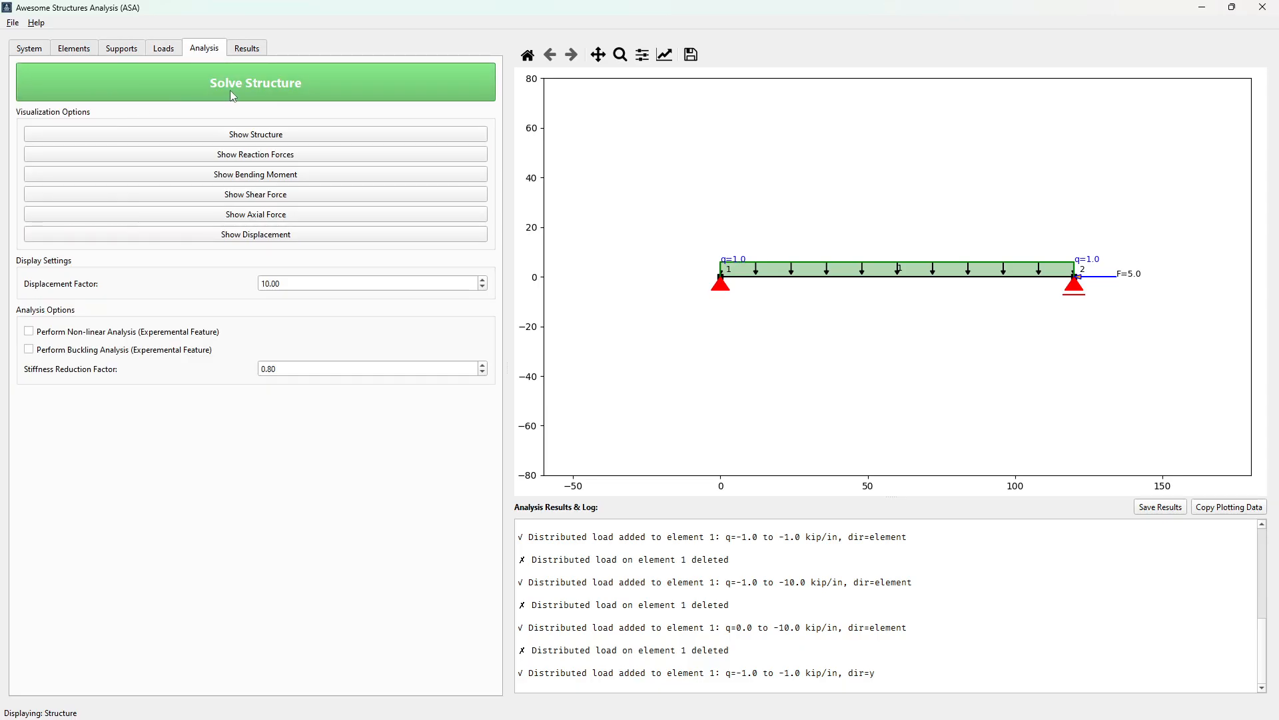
pyautogui.click(162, 49)
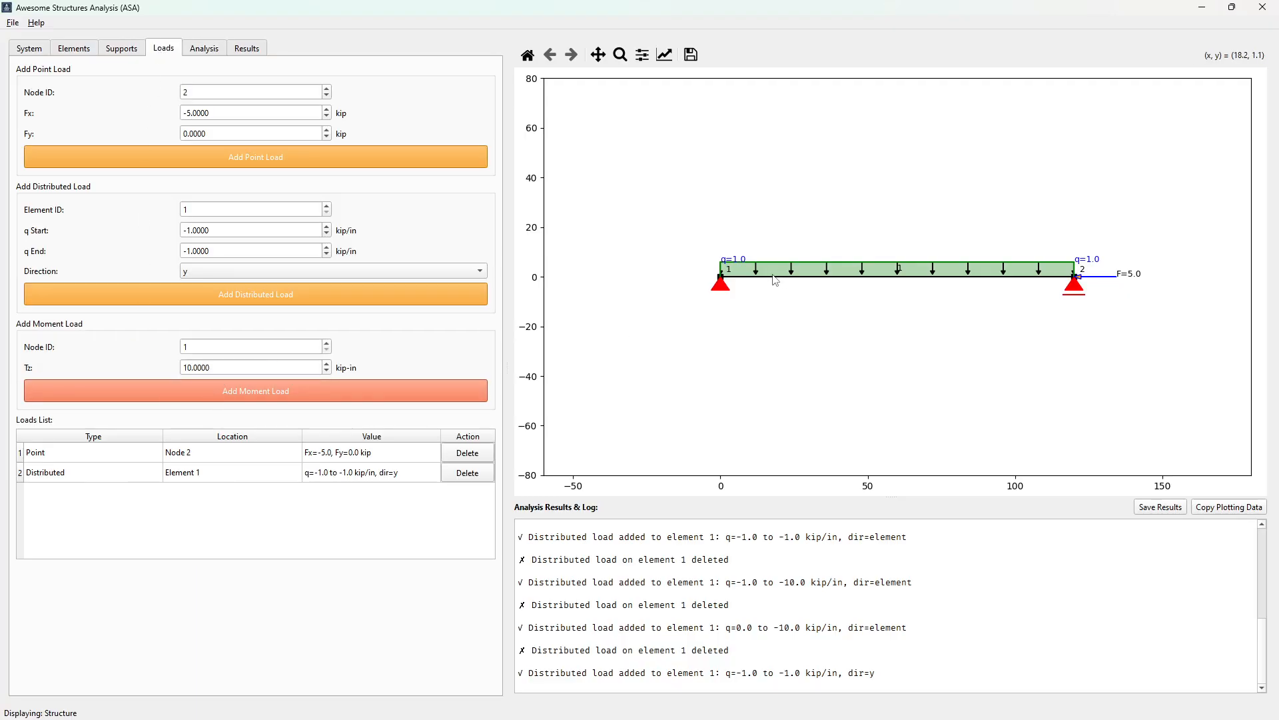
pyautogui.click(269, 390)
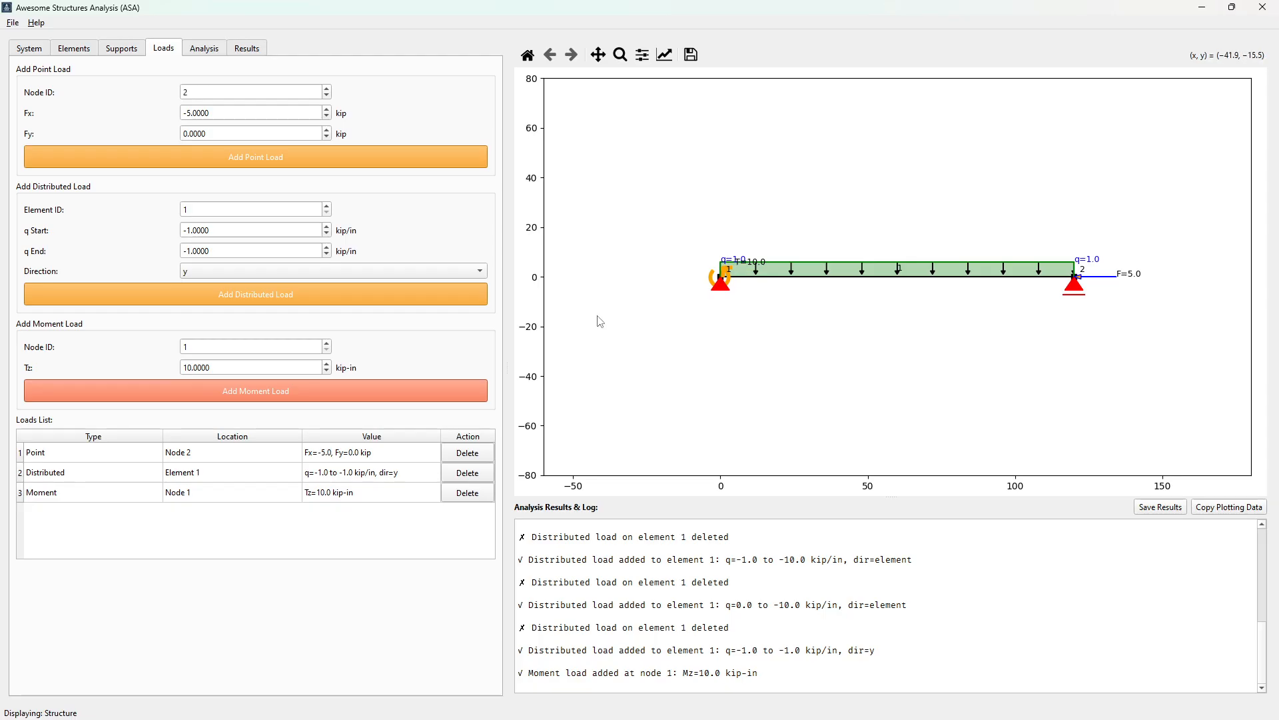
# Add a moment load of -10 kip-in at node 2
pyautogui.click(327, 342)
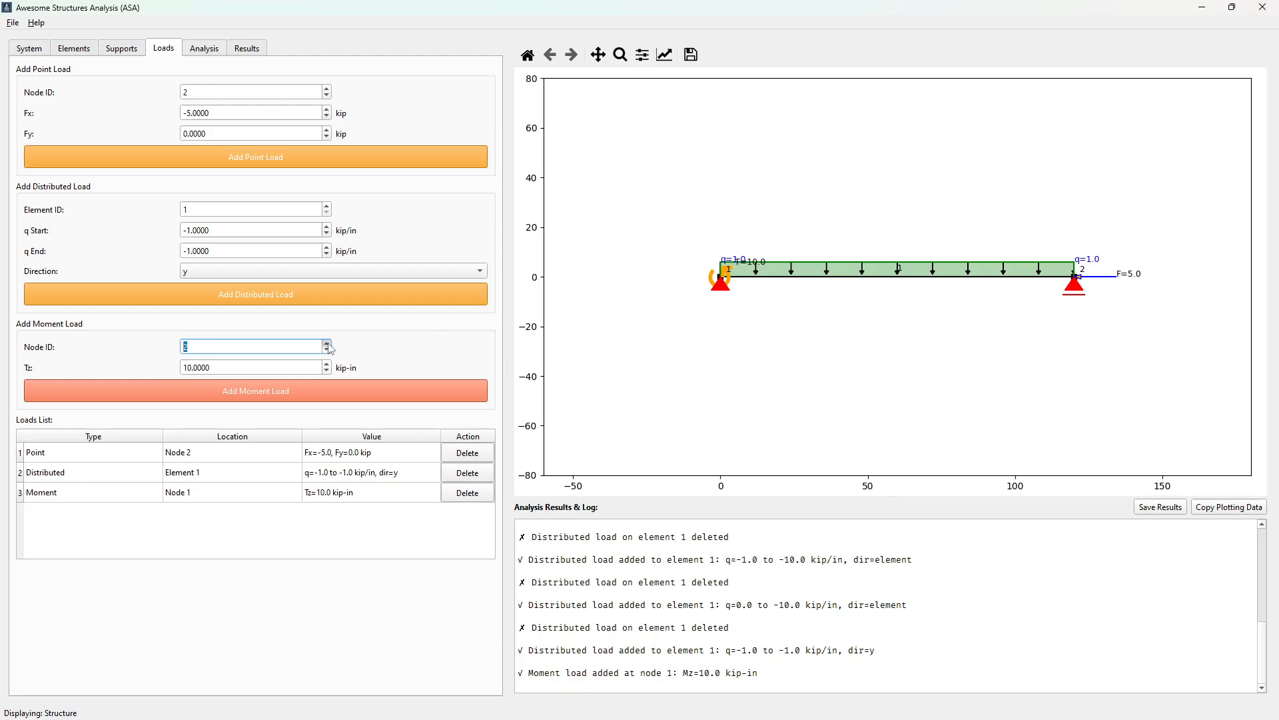
pyautogui.click(185, 368)
pyautogui.write('-')
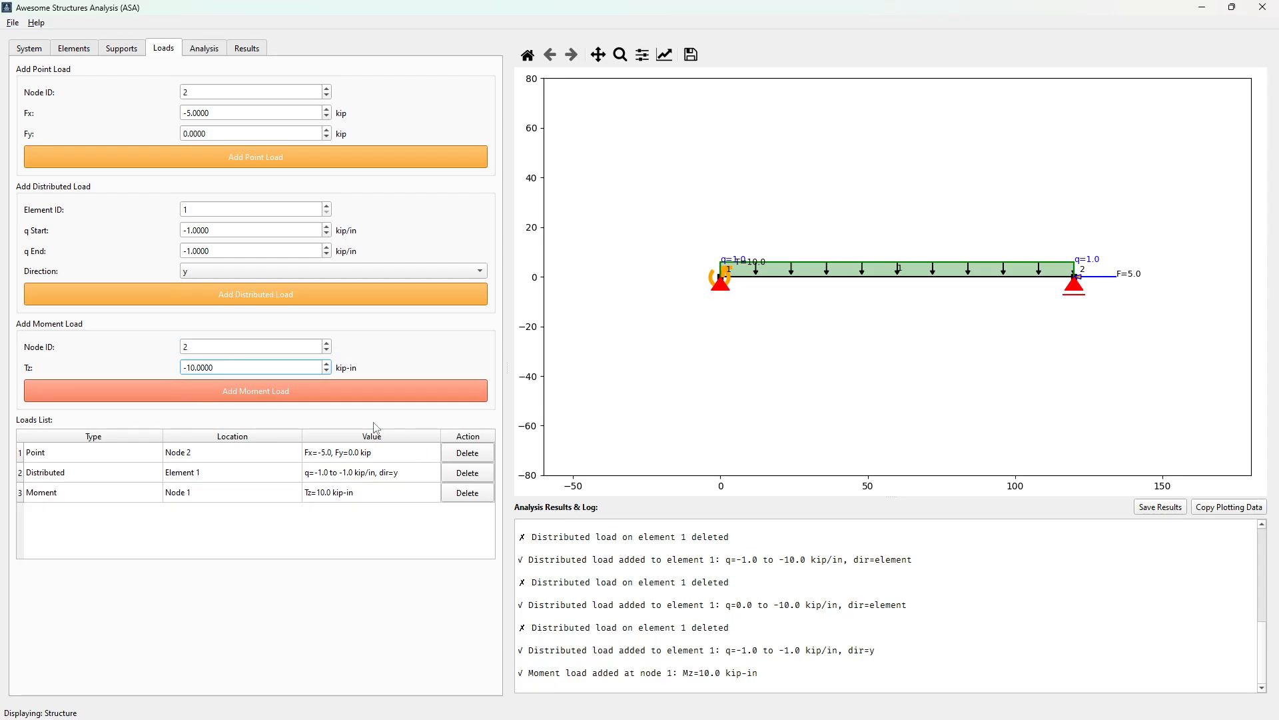
pyautogui.click(258, 391)
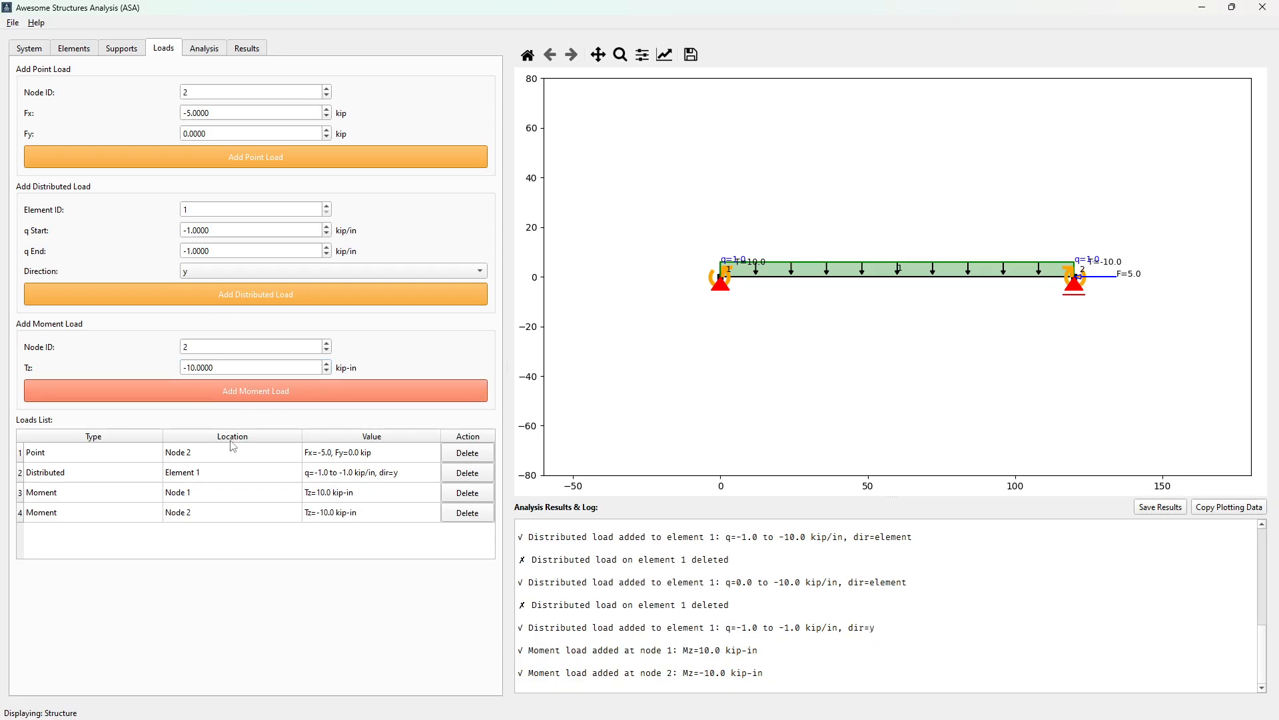
# Solve the structure and review the element min-max values in the results log
pyautogui.click(208, 50)
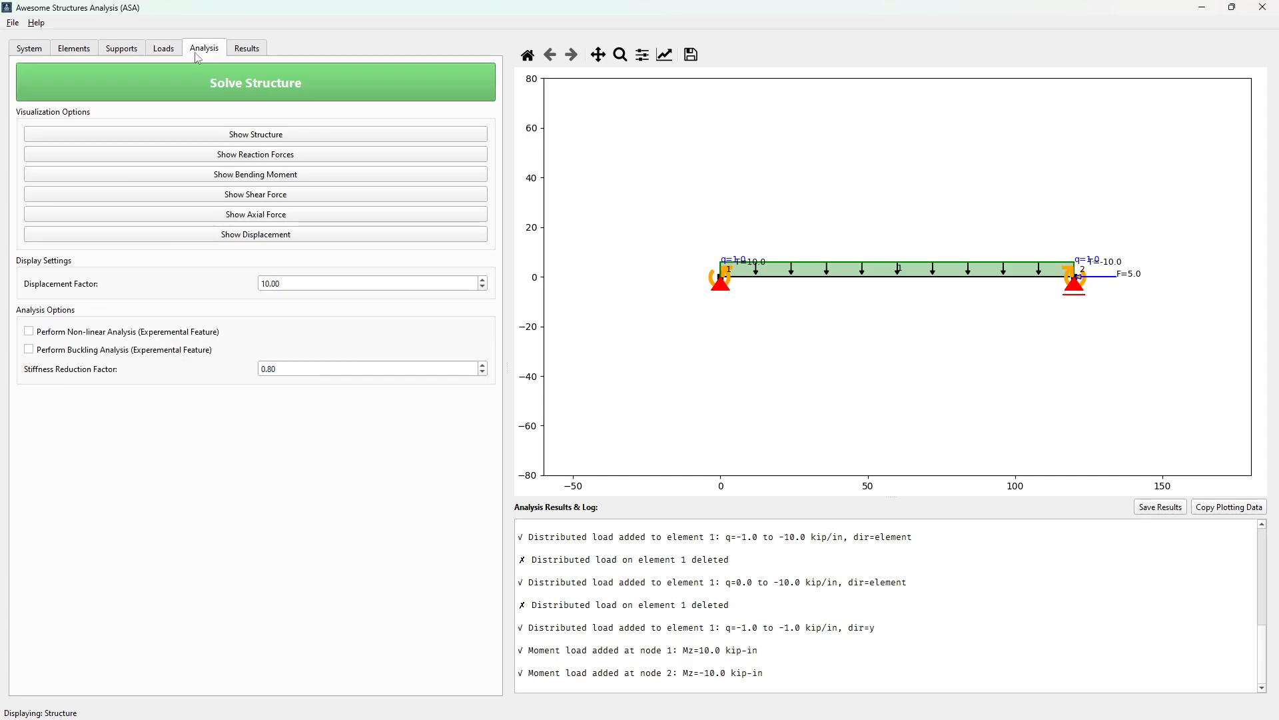
pyautogui.click(258, 83)
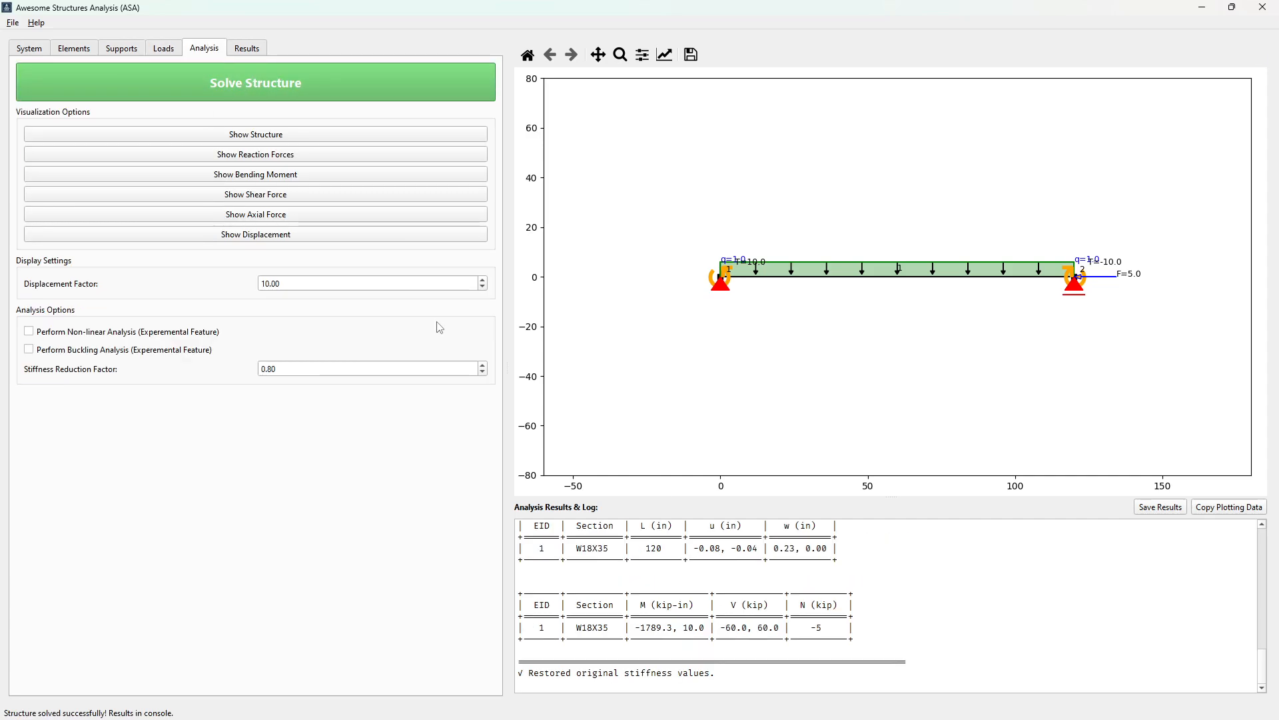
pyautogui.scroll(2, 705, 577)
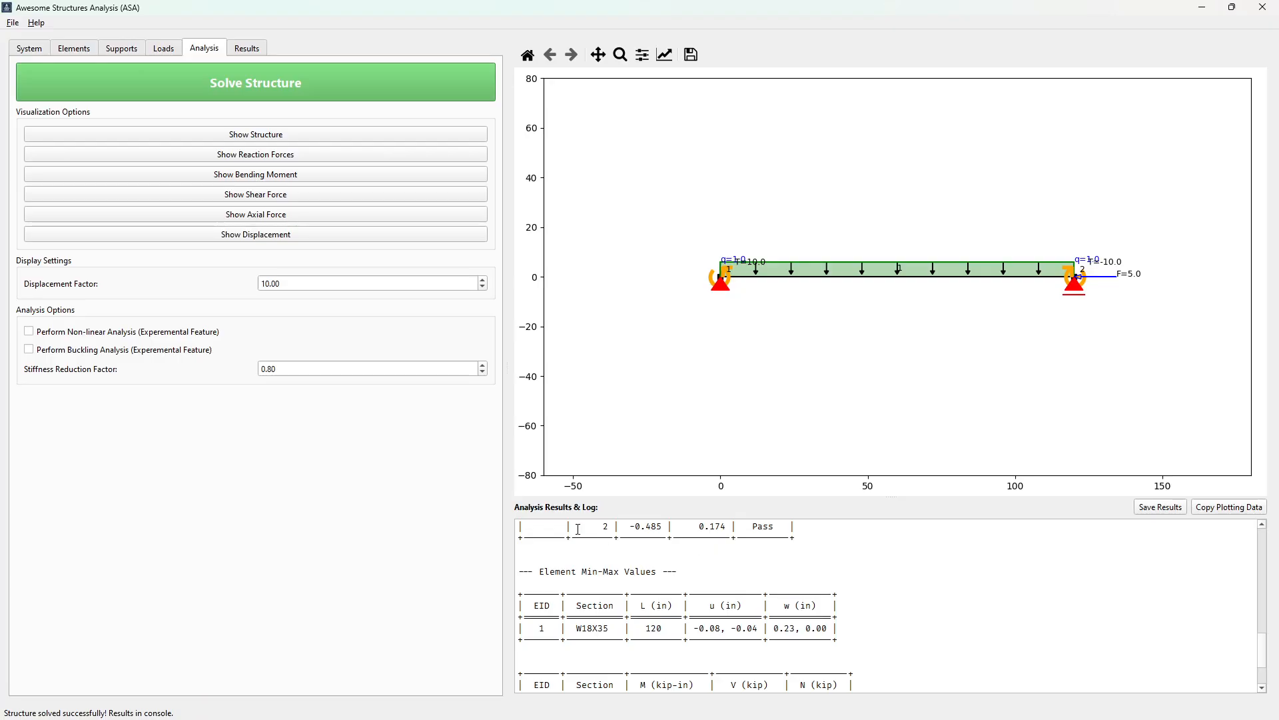
# Display the reaction forces and bending moment diagram, and check the unity check results for the beam
pyautogui.click(257, 159)
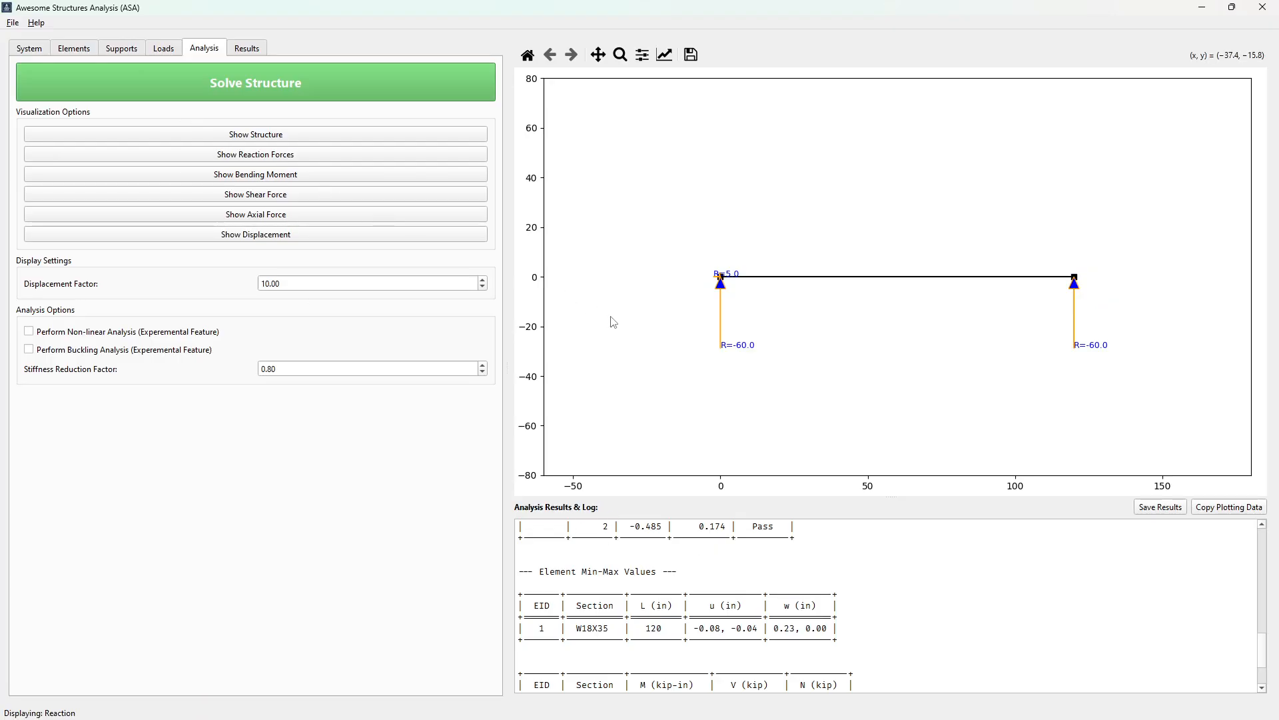
pyautogui.click(278, 175)
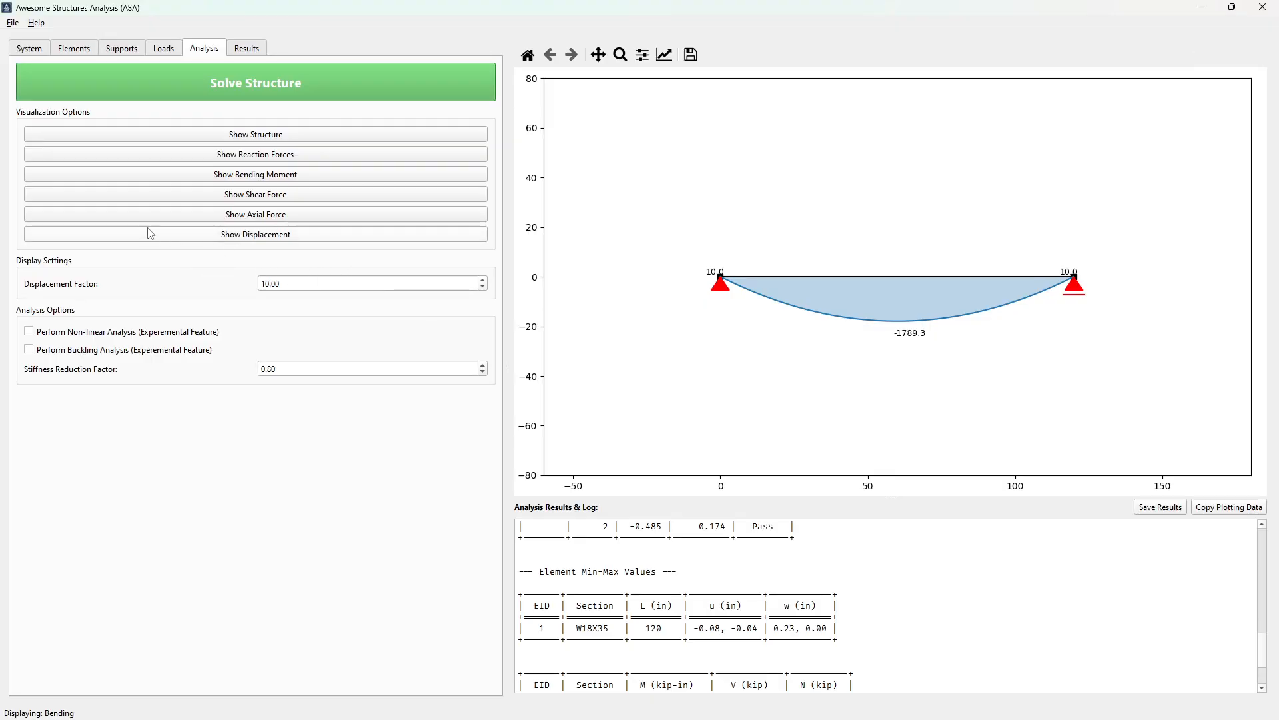
pyautogui.click(251, 48)
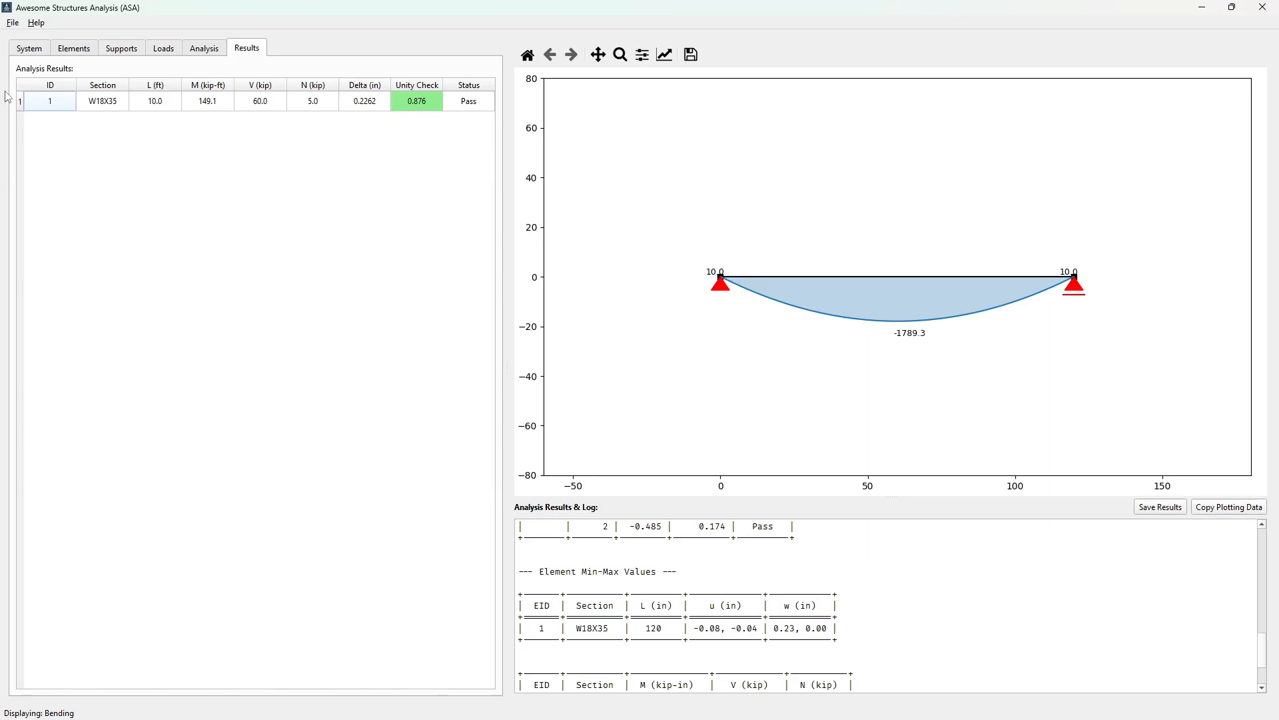
# Start a new system, open the example project beam.asa from the examples folder, and view its elements list
pyautogui.click(13, 23)
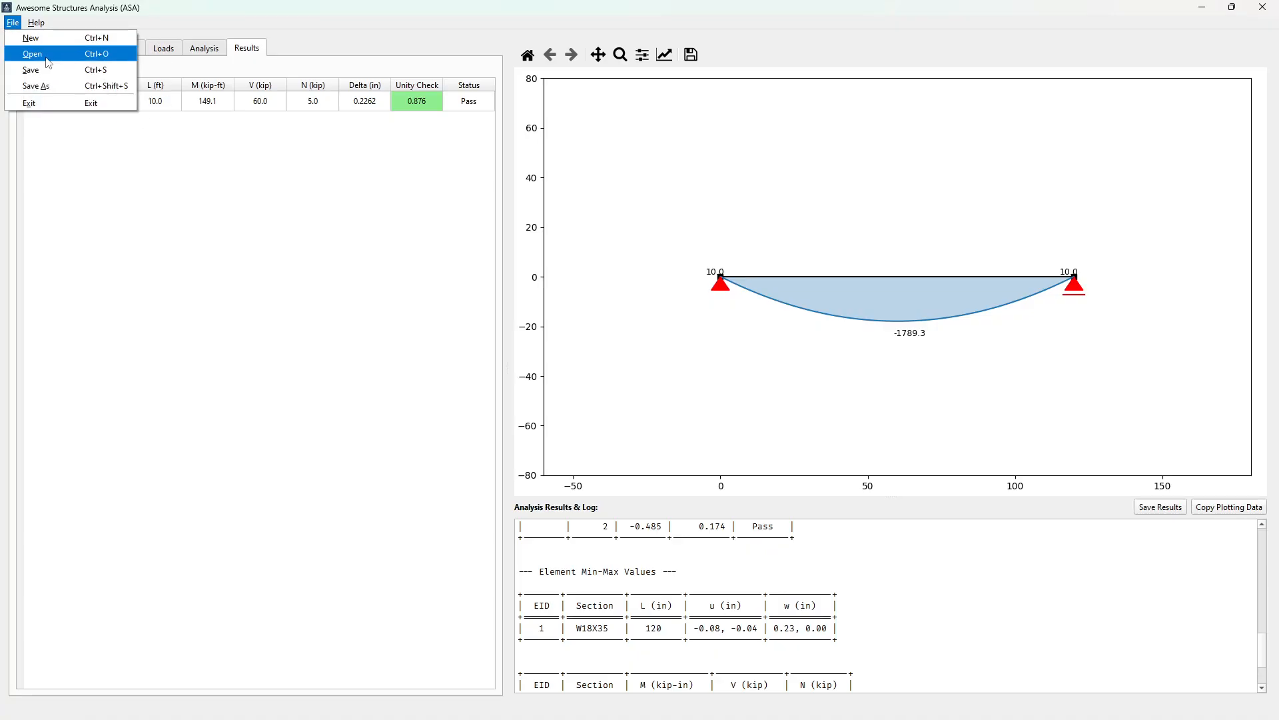
pyautogui.click(31, 38)
pyautogui.click(12, 23)
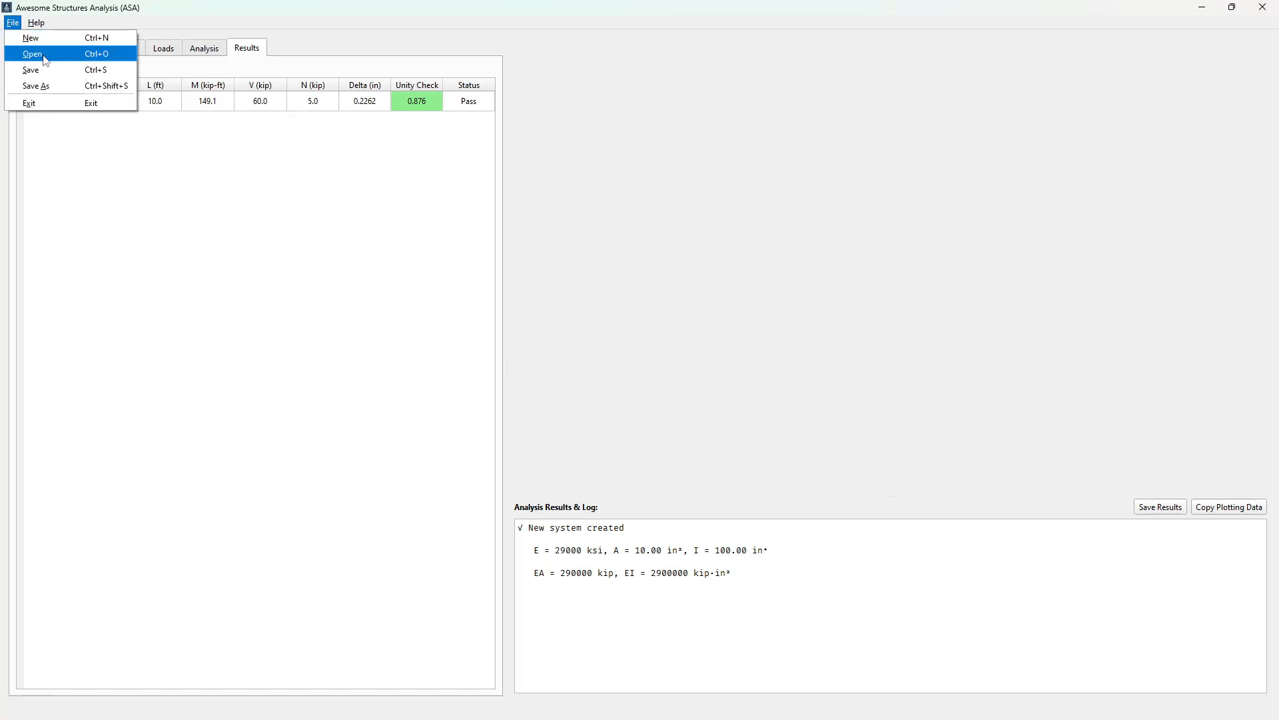
pyautogui.click(32, 54)
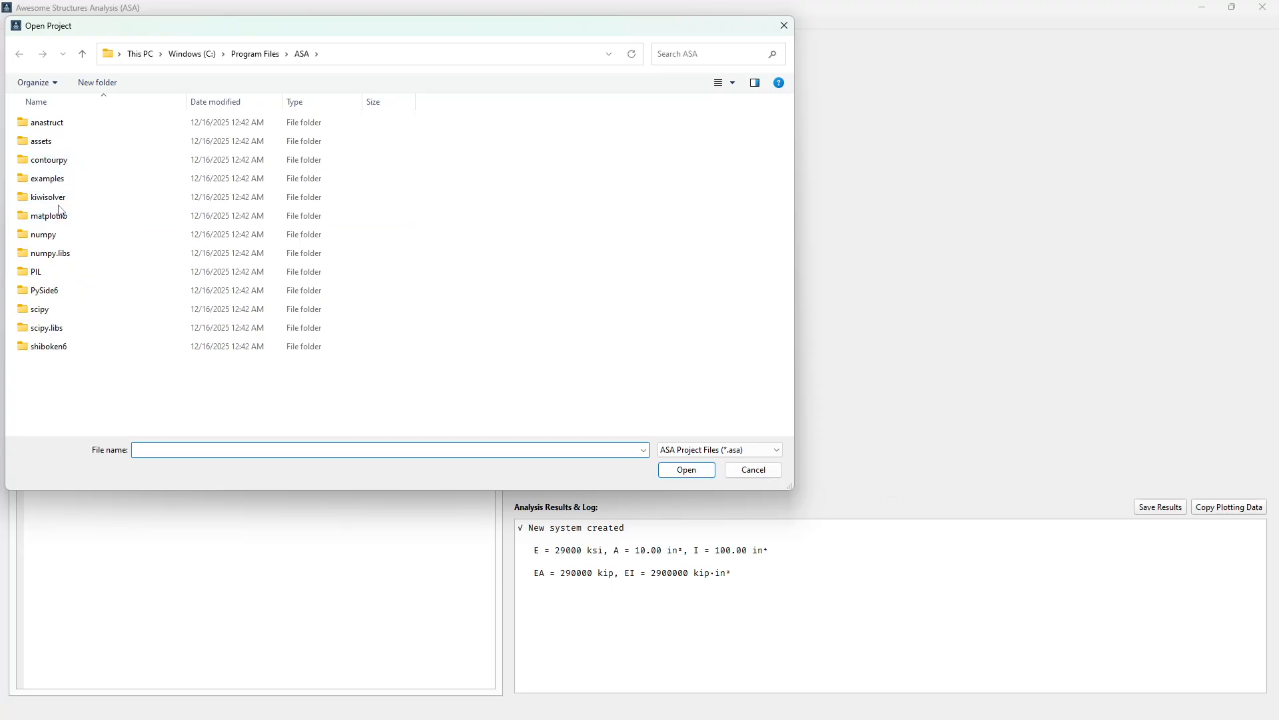
pyautogui.doubleClick(56, 178)
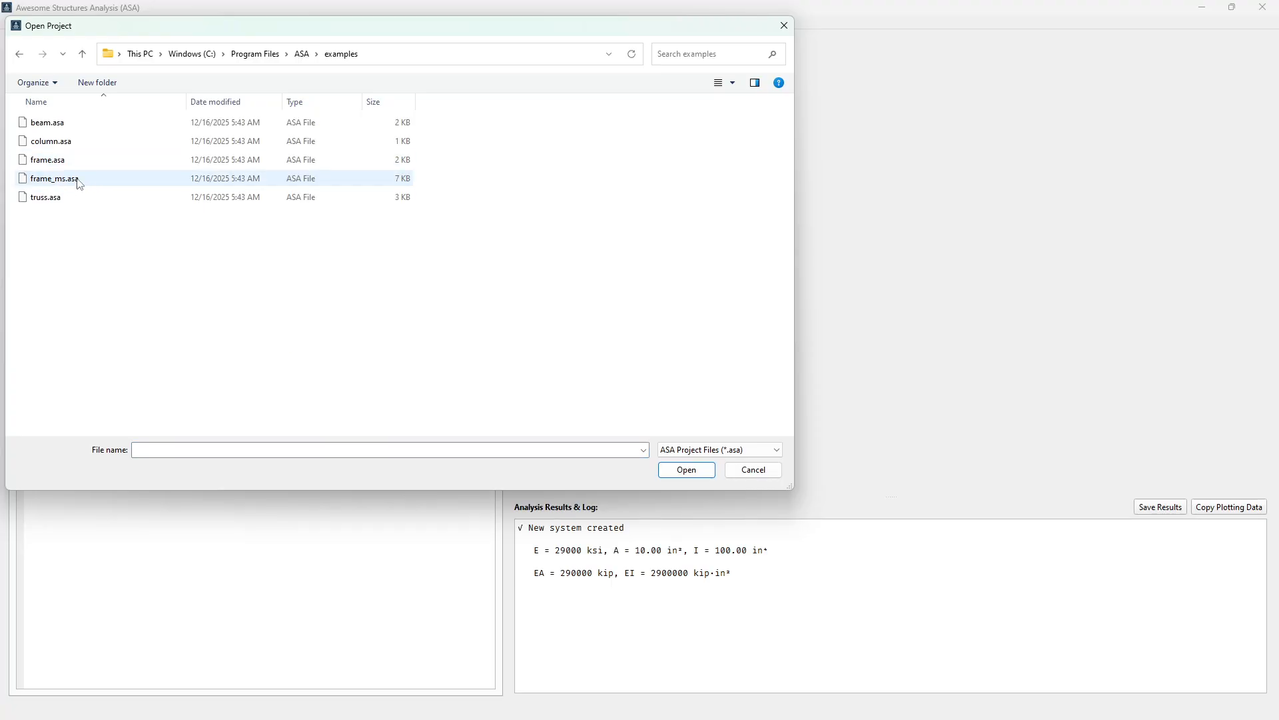
pyautogui.click(62, 130)
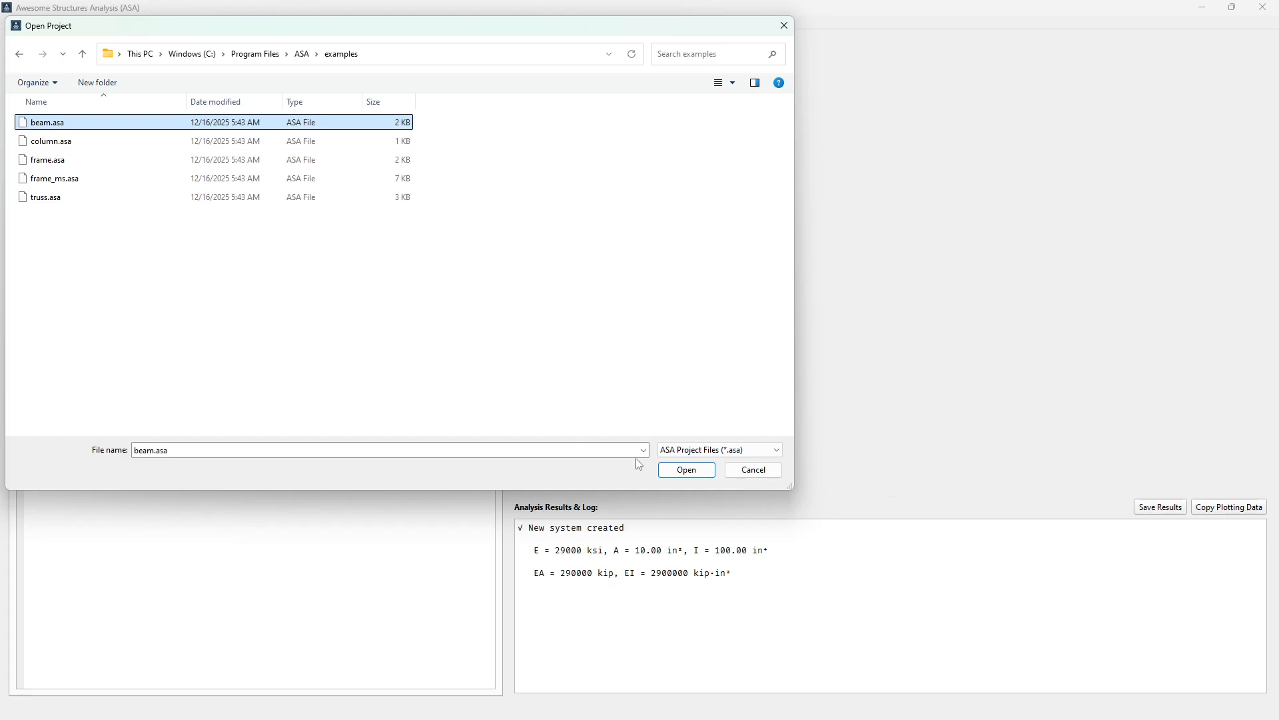
pyautogui.click(674, 470)
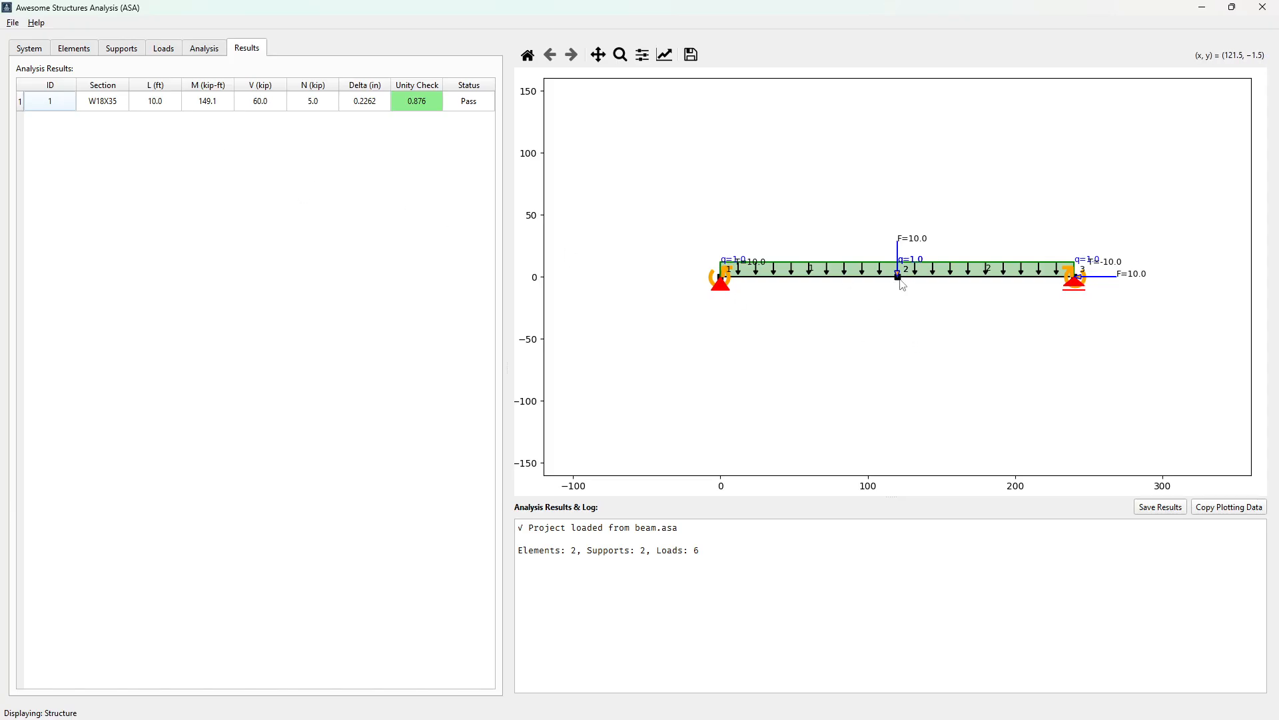
pyautogui.click(79, 54)
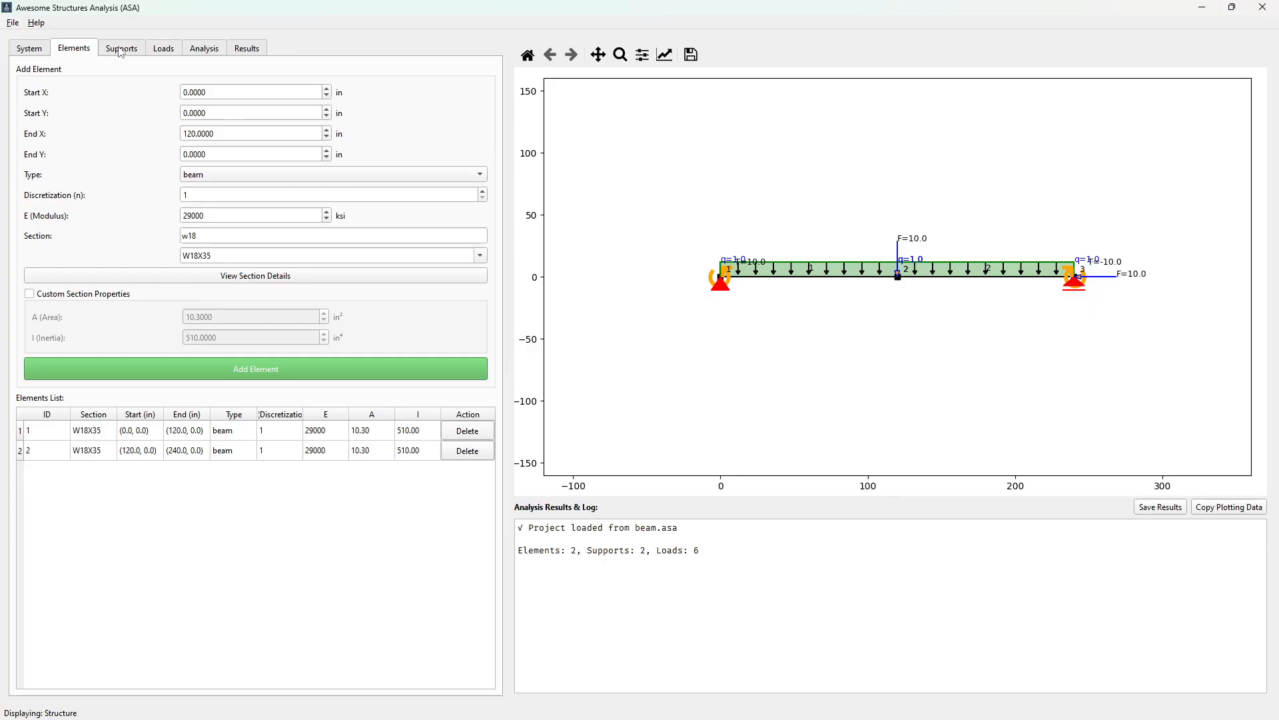
# Start a new system and open the example project column.asa
pyautogui.click(12, 24)
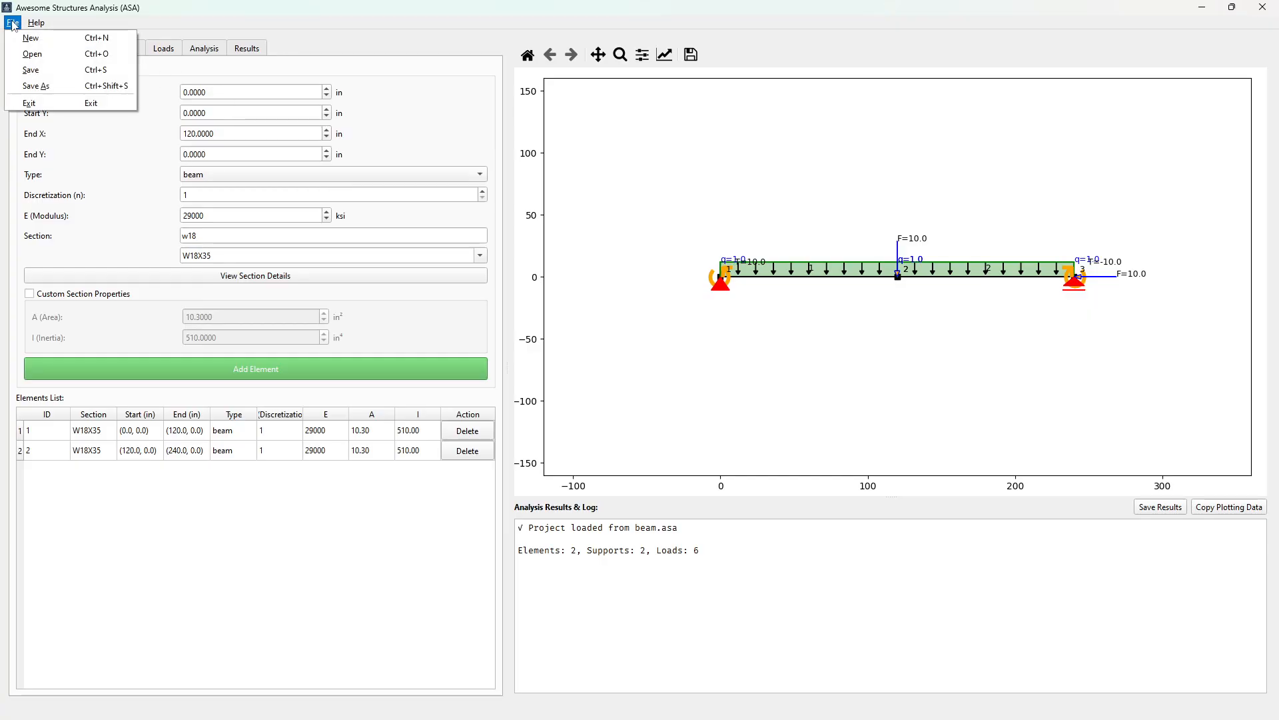
pyautogui.click(49, 39)
pyautogui.click(13, 22)
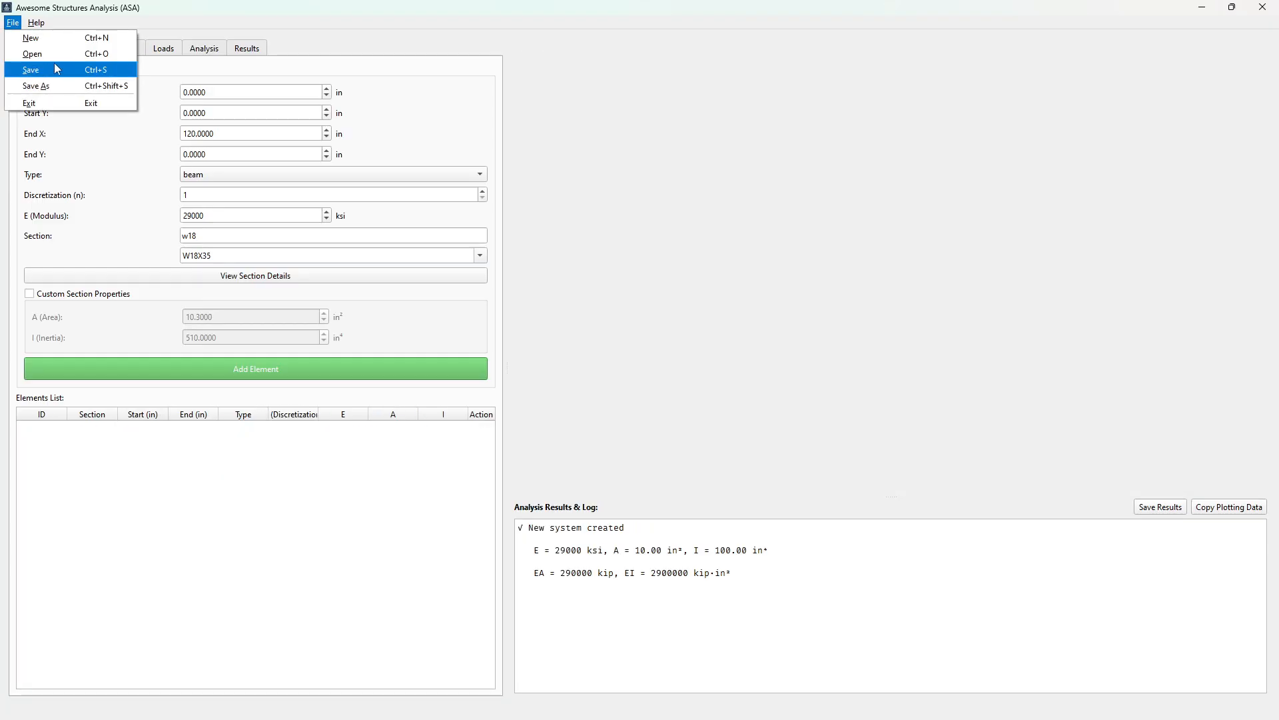
pyautogui.click(58, 67)
pyautogui.click(68, 141)
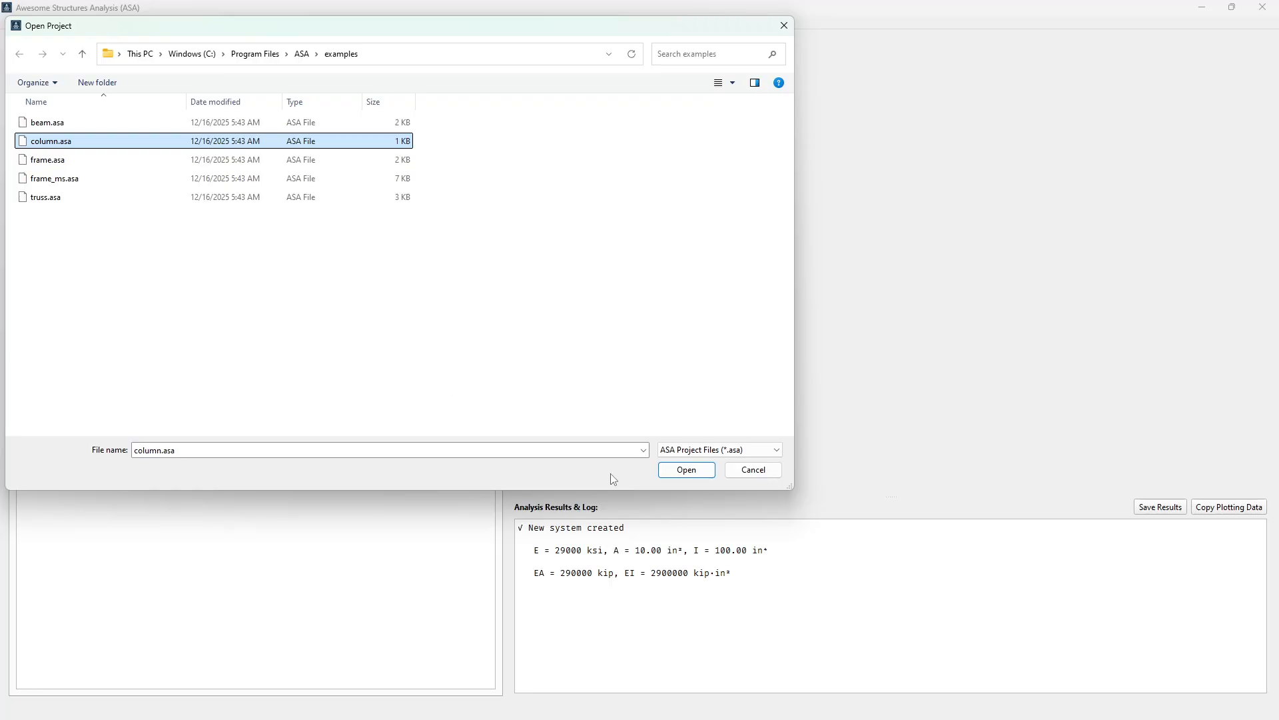
pyautogui.click(687, 470)
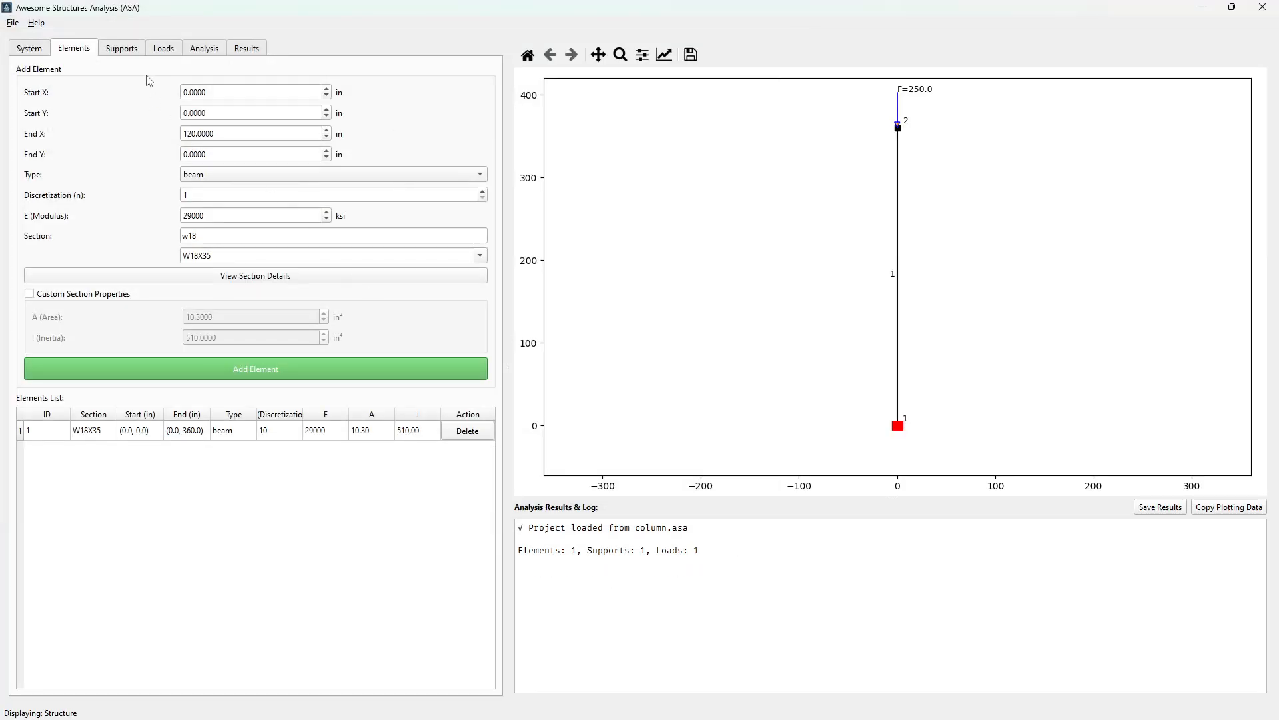
# Review the column's non-linear and buckling analysis options and its discretization in the elements list
pyautogui.click(197, 50)
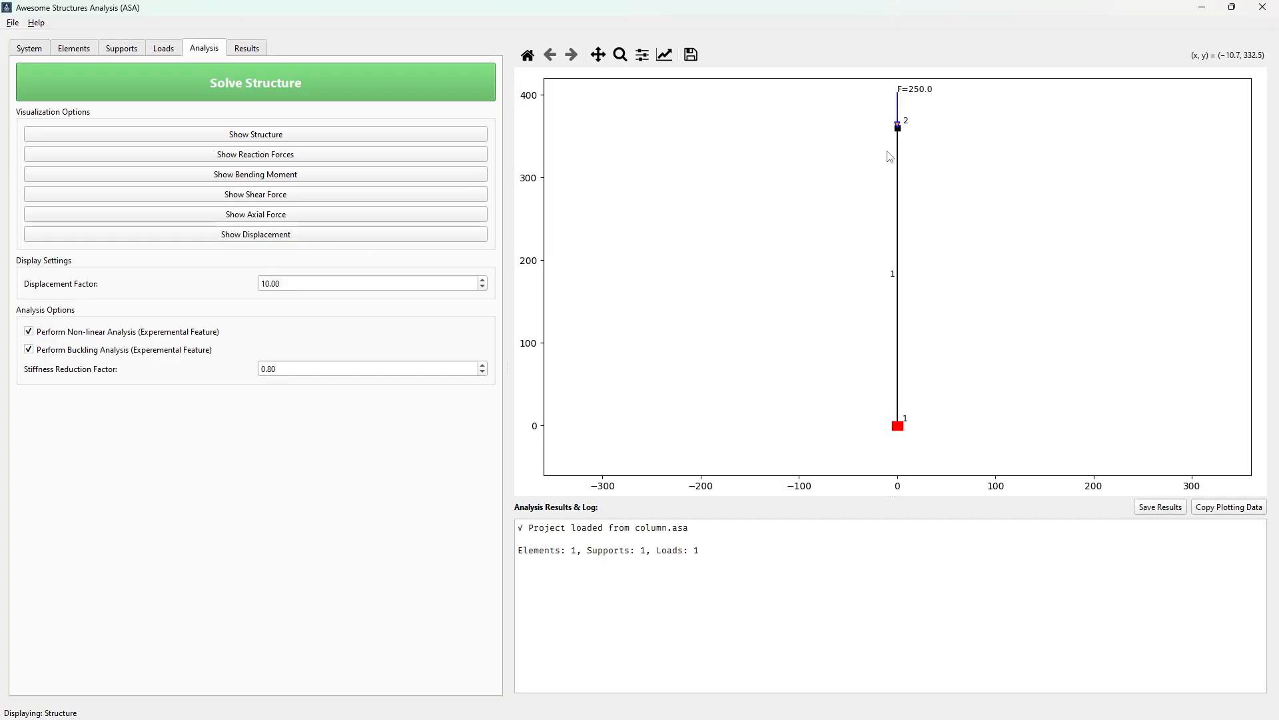
pyautogui.click(77, 49)
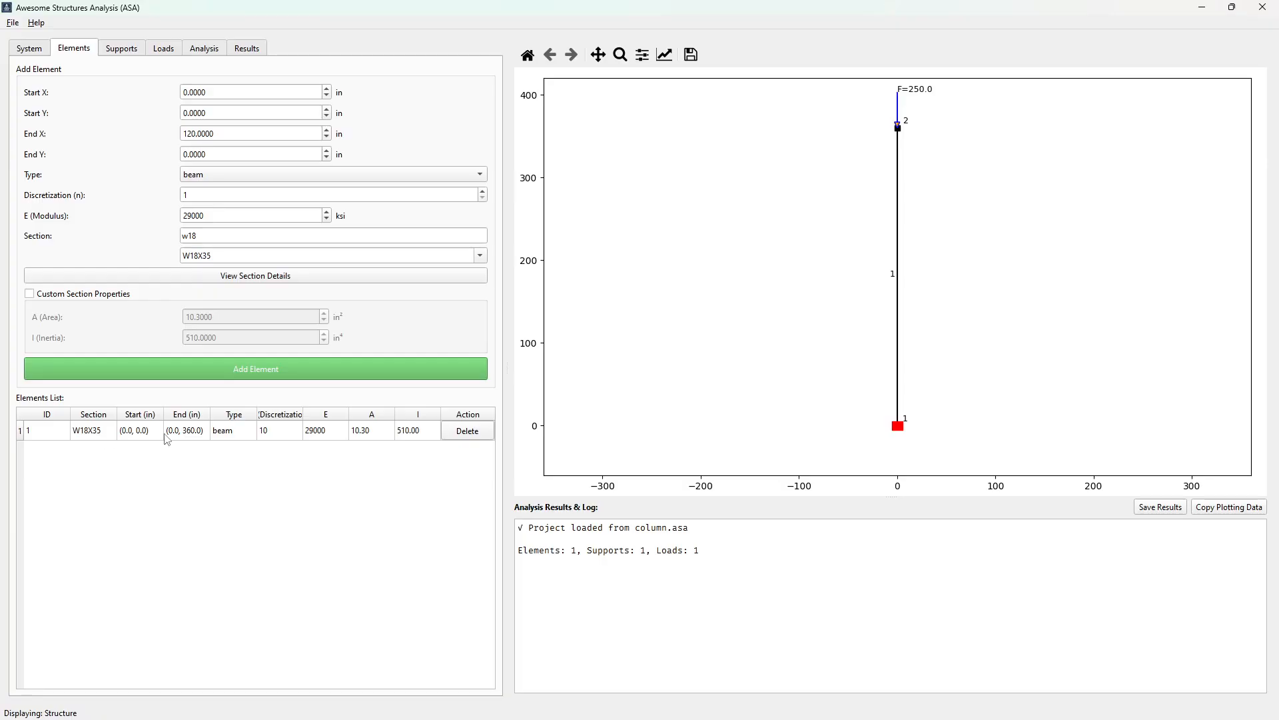
# Try to solve the column with the non-linear and buckling analyses enabled
pyautogui.click(248, 49)
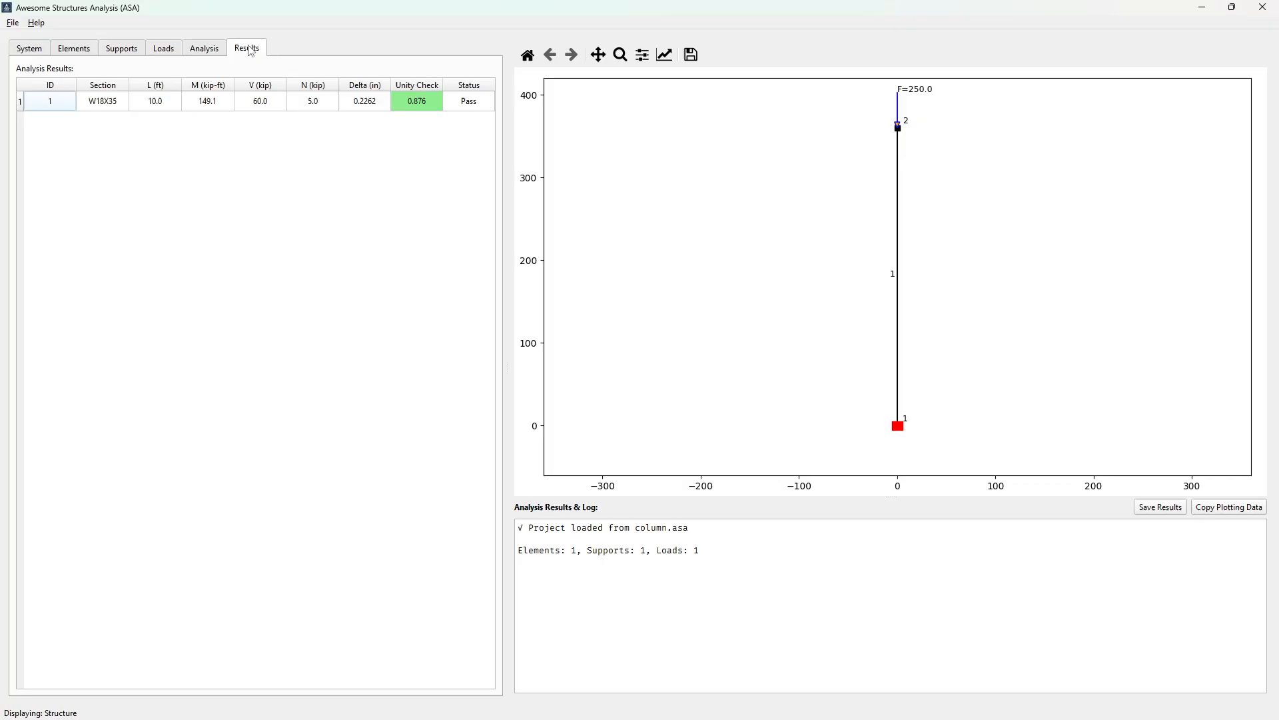
pyautogui.click(212, 50)
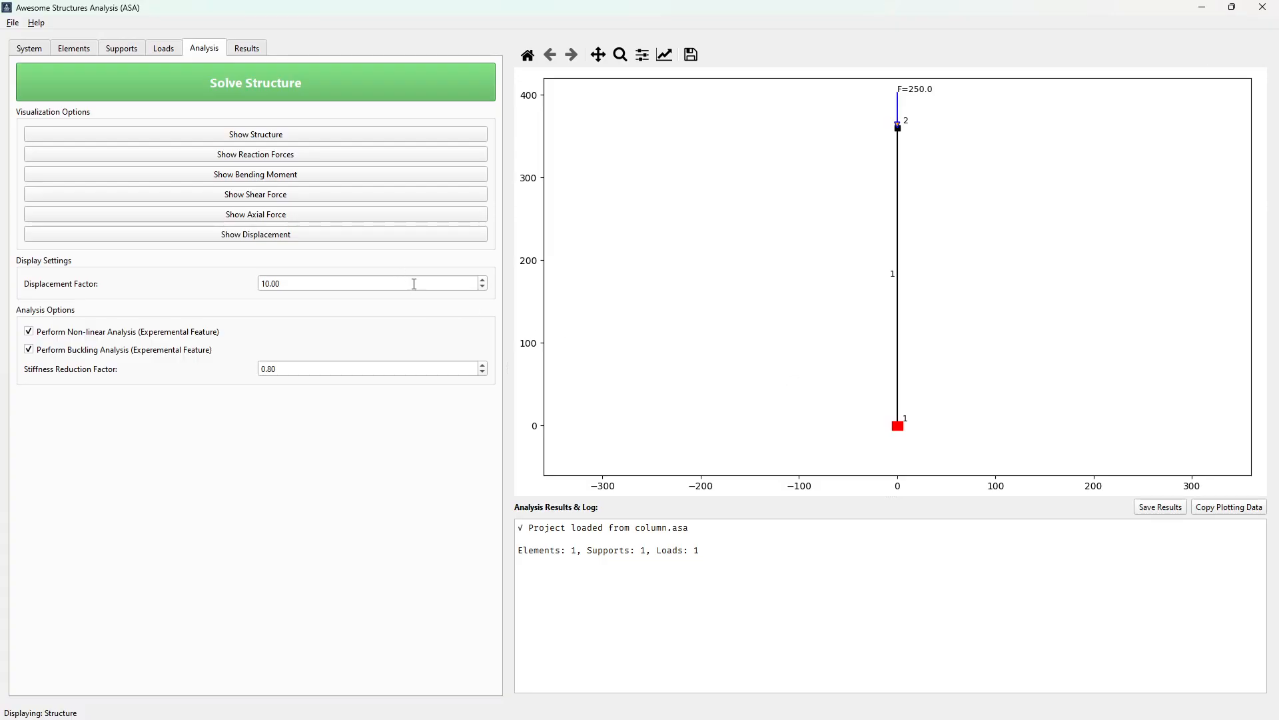
pyautogui.click(278, 82)
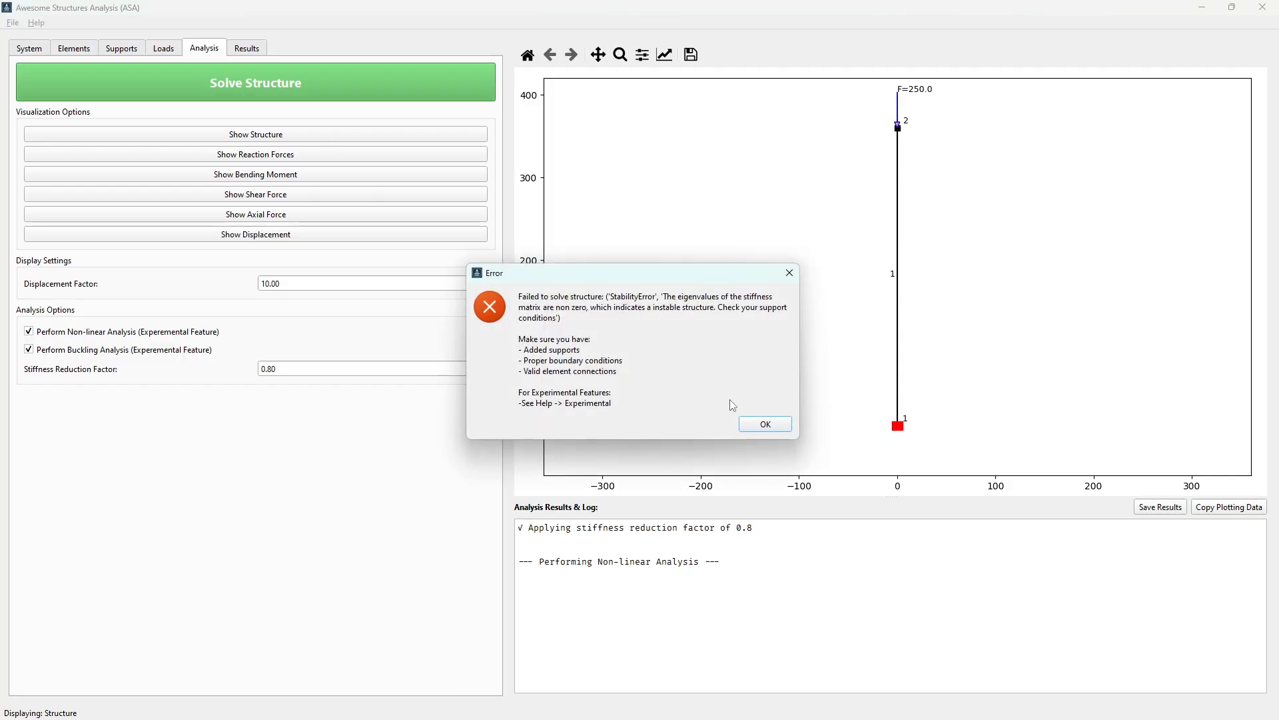
pyautogui.click(766, 427)
pyautogui.click(766, 425)
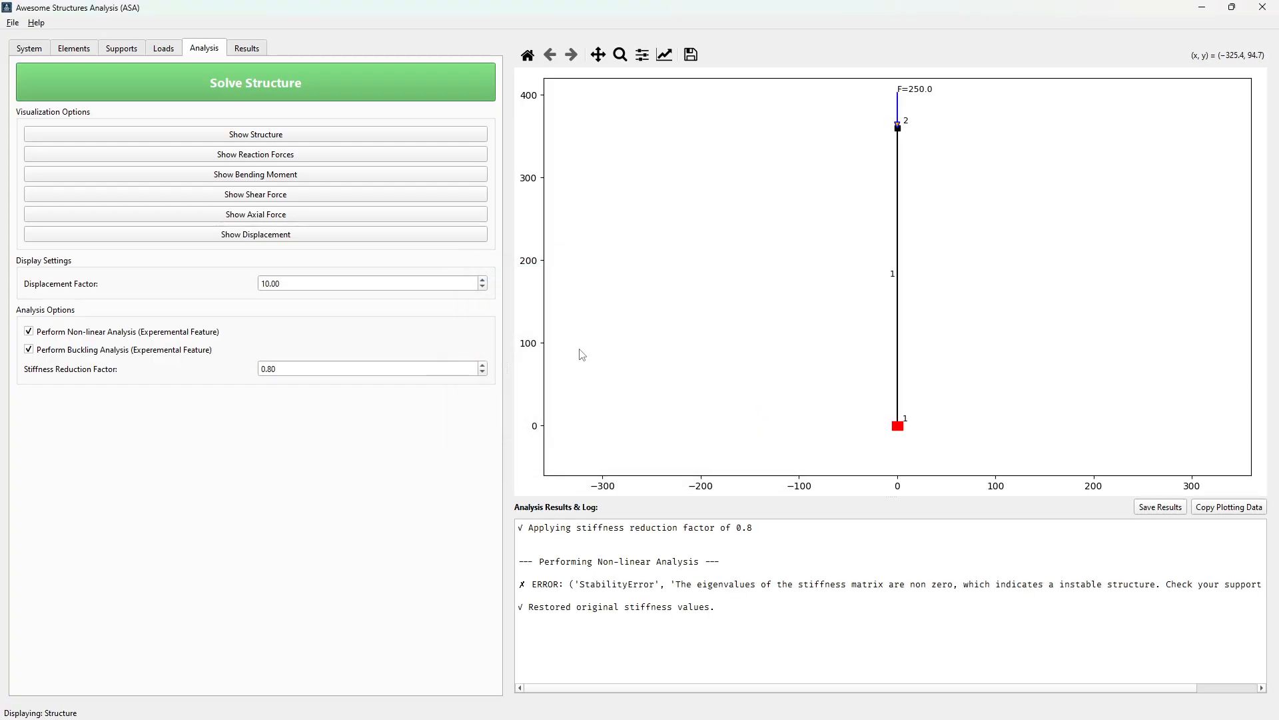
# Set the column element's end point to (0.0, 120.0) in the elements list
pyautogui.click(81, 50)
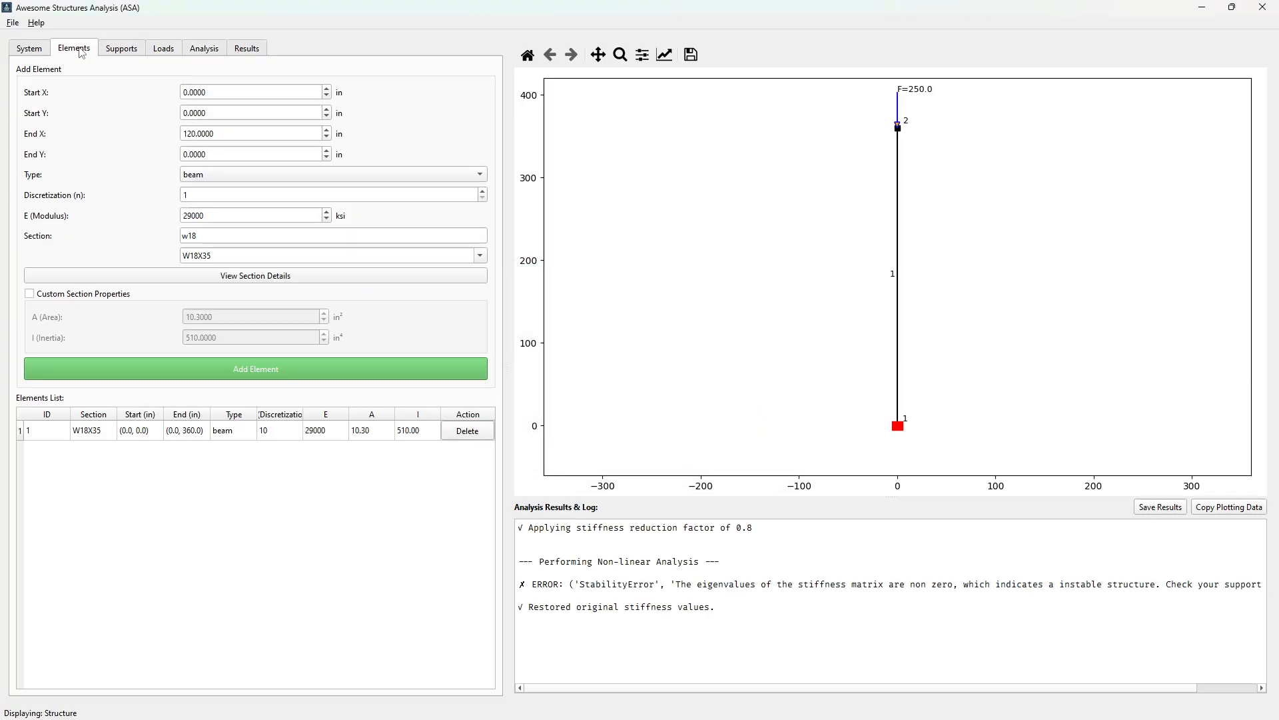
pyautogui.doubleClick(187, 437)
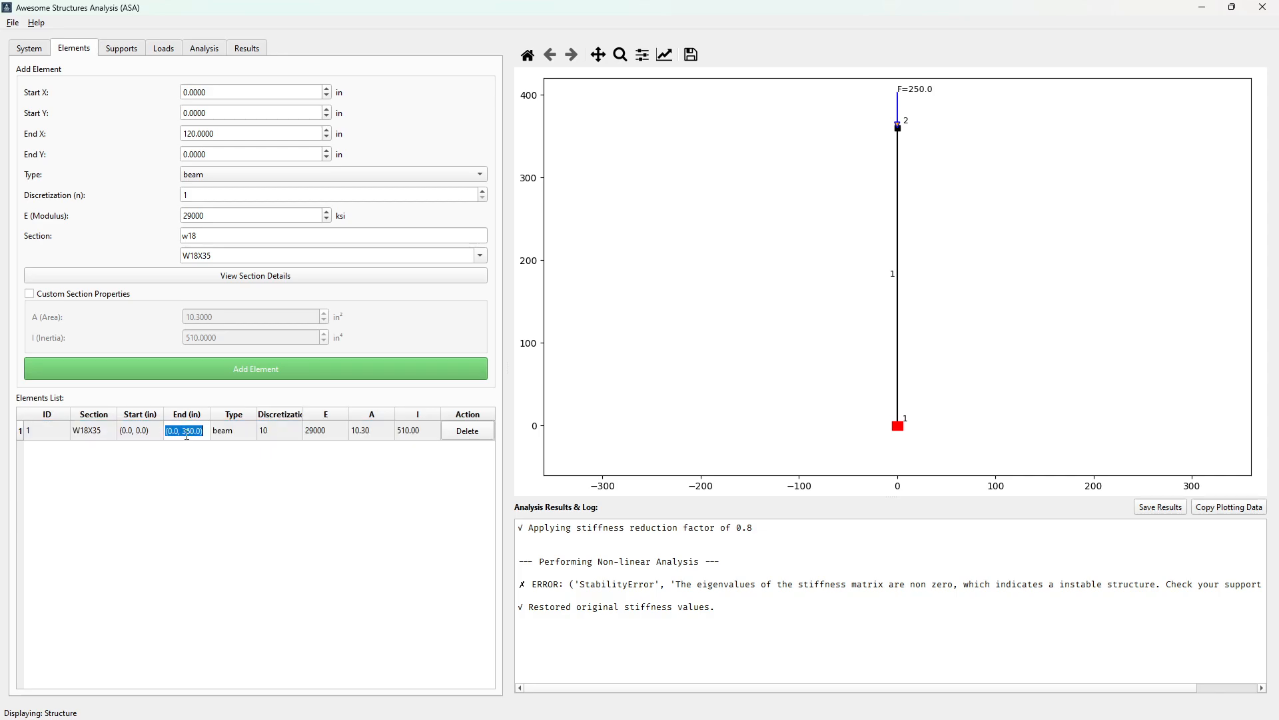
pyautogui.click(191, 432)
pyautogui.write('12')
pyautogui.click(231, 437)
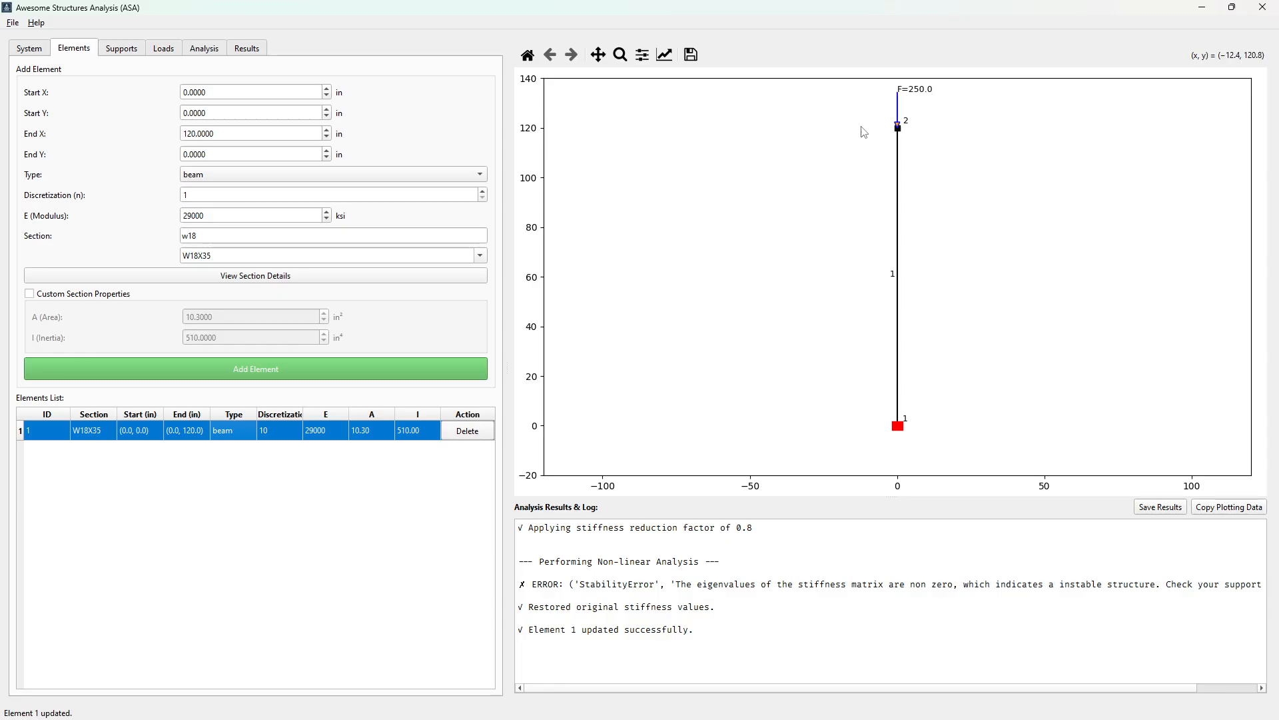
# Solve the shortened column with non-linear and buckling analysis
pyautogui.click(242, 54)
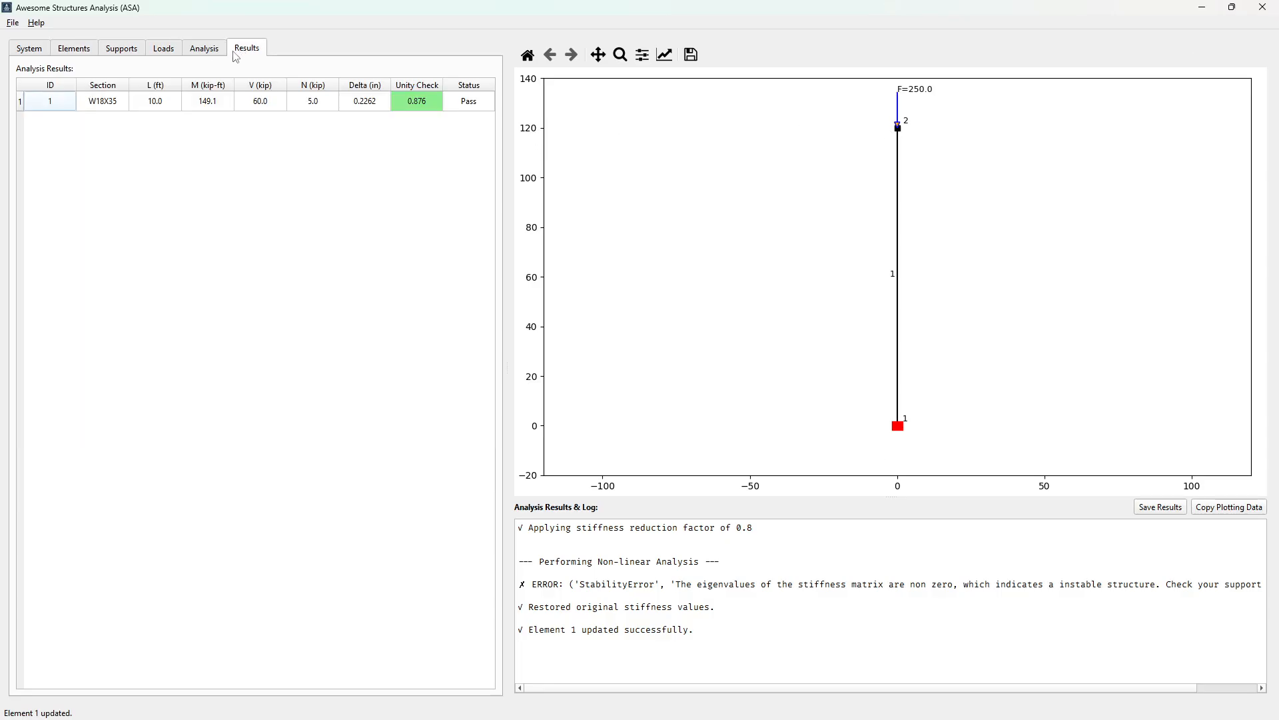
pyautogui.click(194, 49)
pyautogui.click(226, 81)
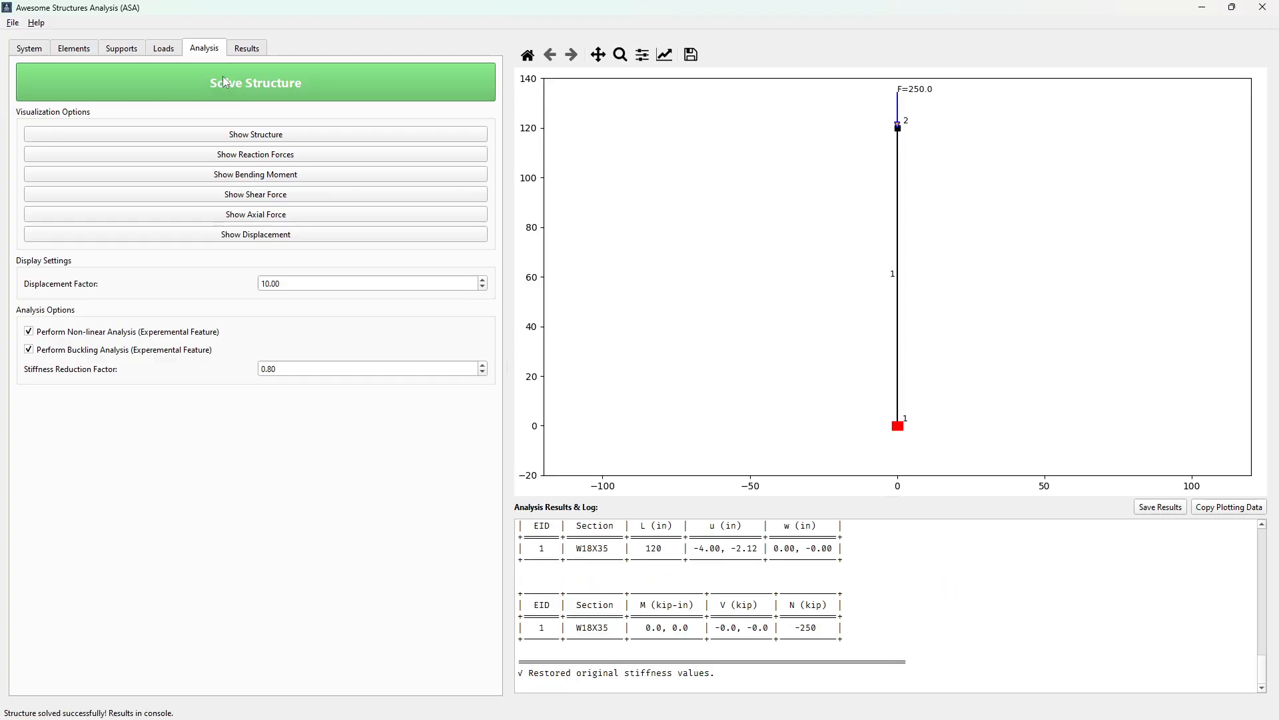
# Examine the log's stiffness reduction factor, non-linear and buckling analysis entries, and the critical load factor for mode 1
pyautogui.scroll(15, 717, 613)
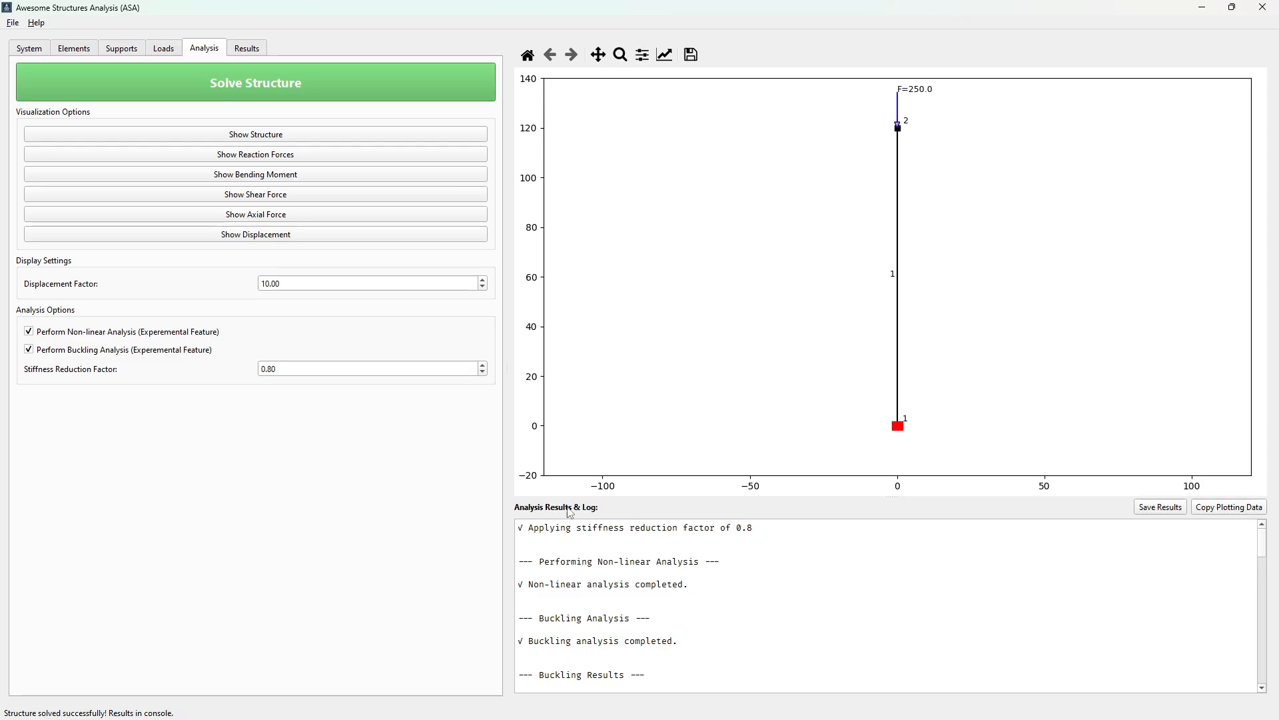
pyautogui.doubleClick(292, 369)
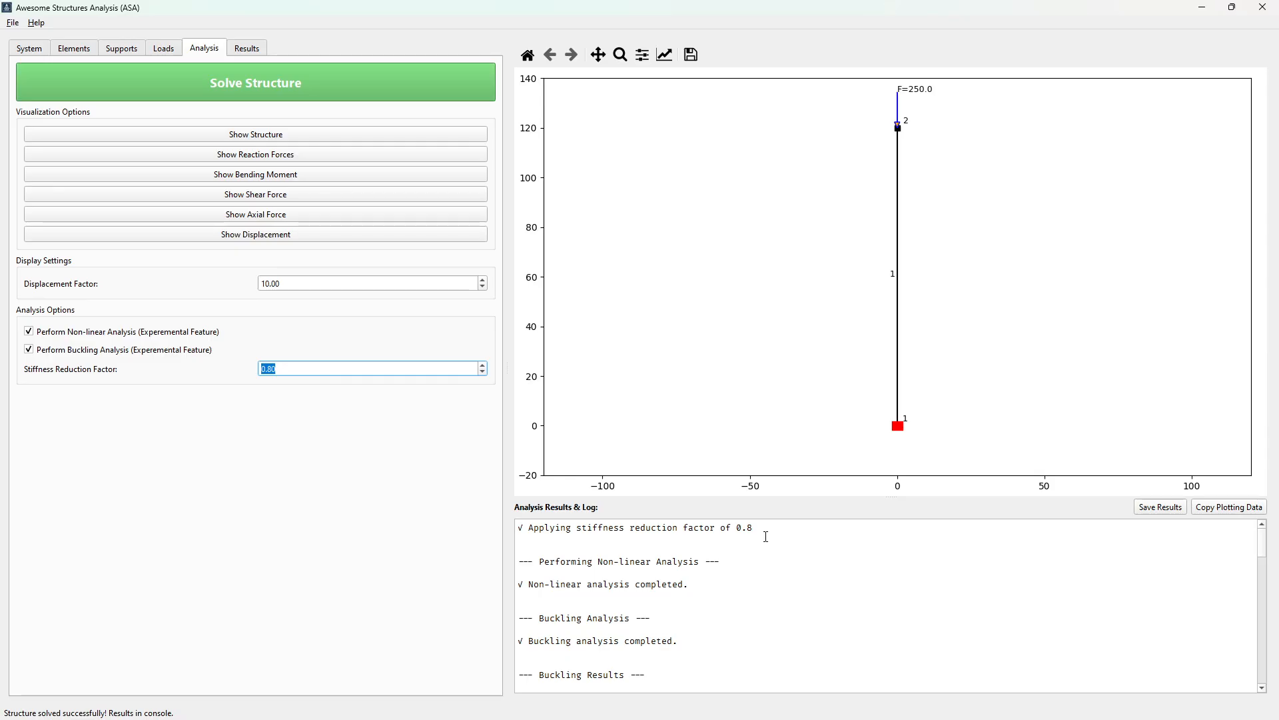
pyautogui.moveTo(760, 528); pyautogui.dragTo(514, 524)
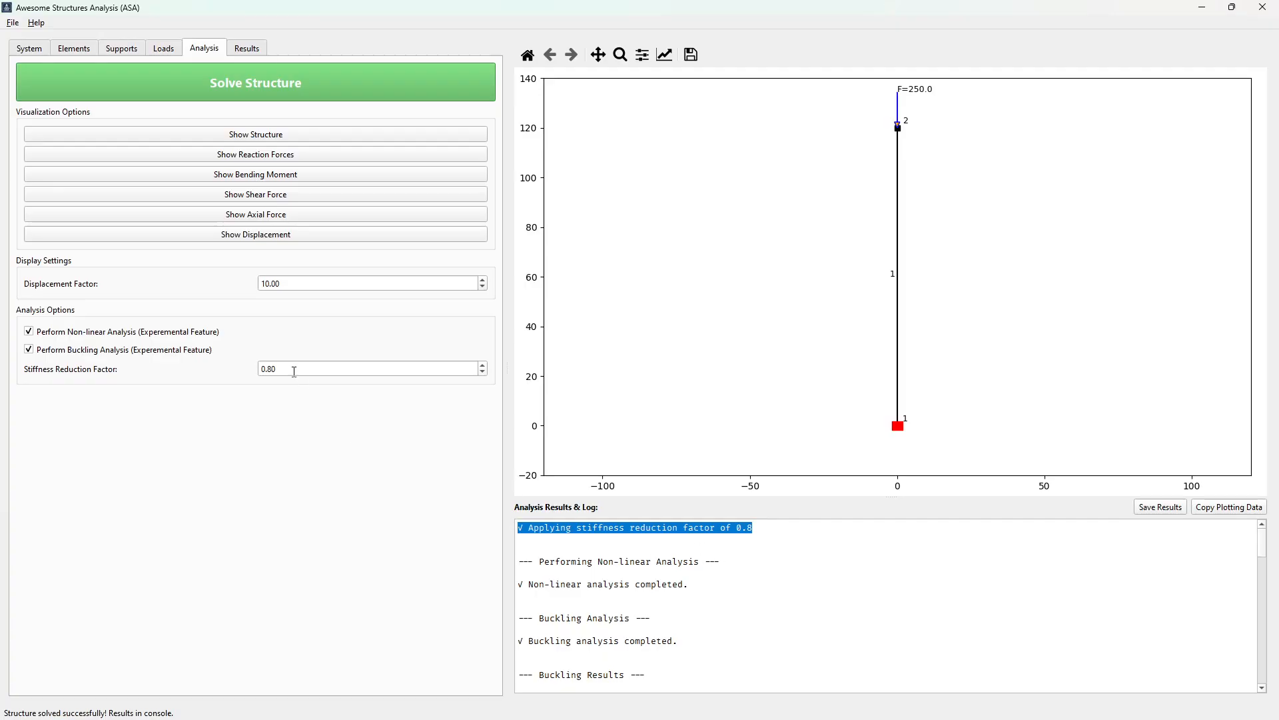
pyautogui.moveTo(729, 563); pyautogui.dragTo(517, 561)
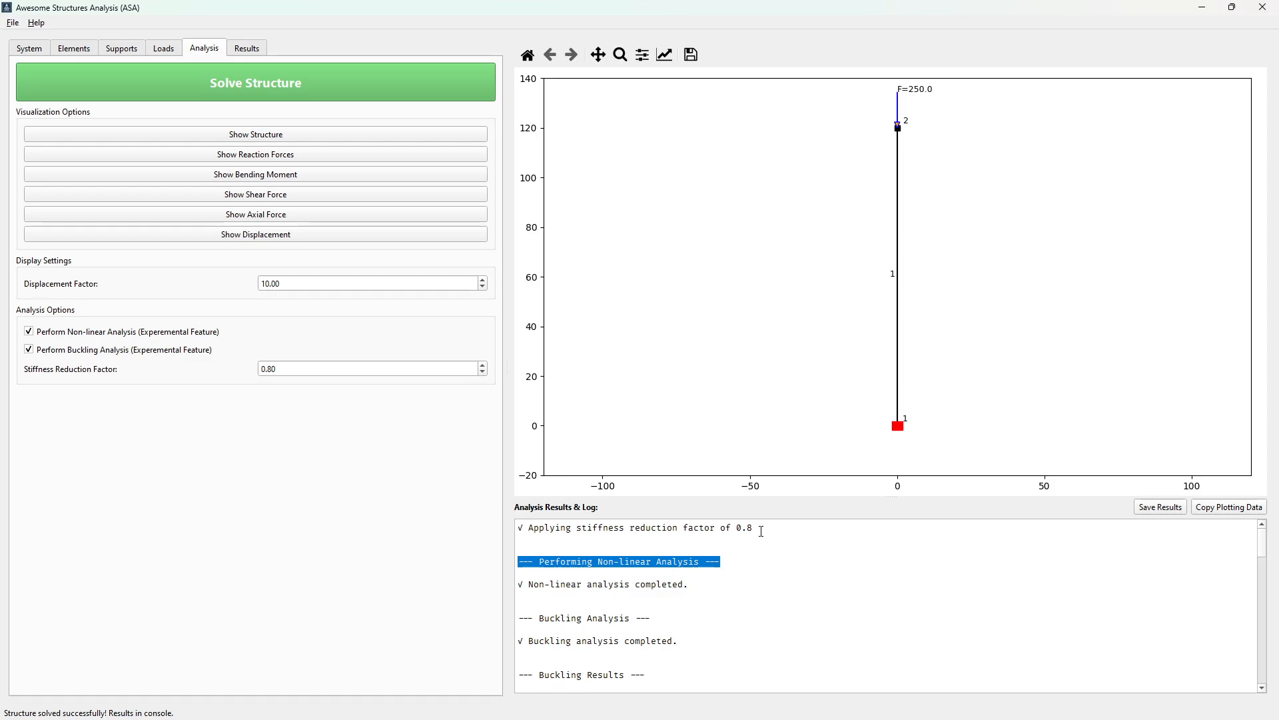
pyautogui.click(659, 588)
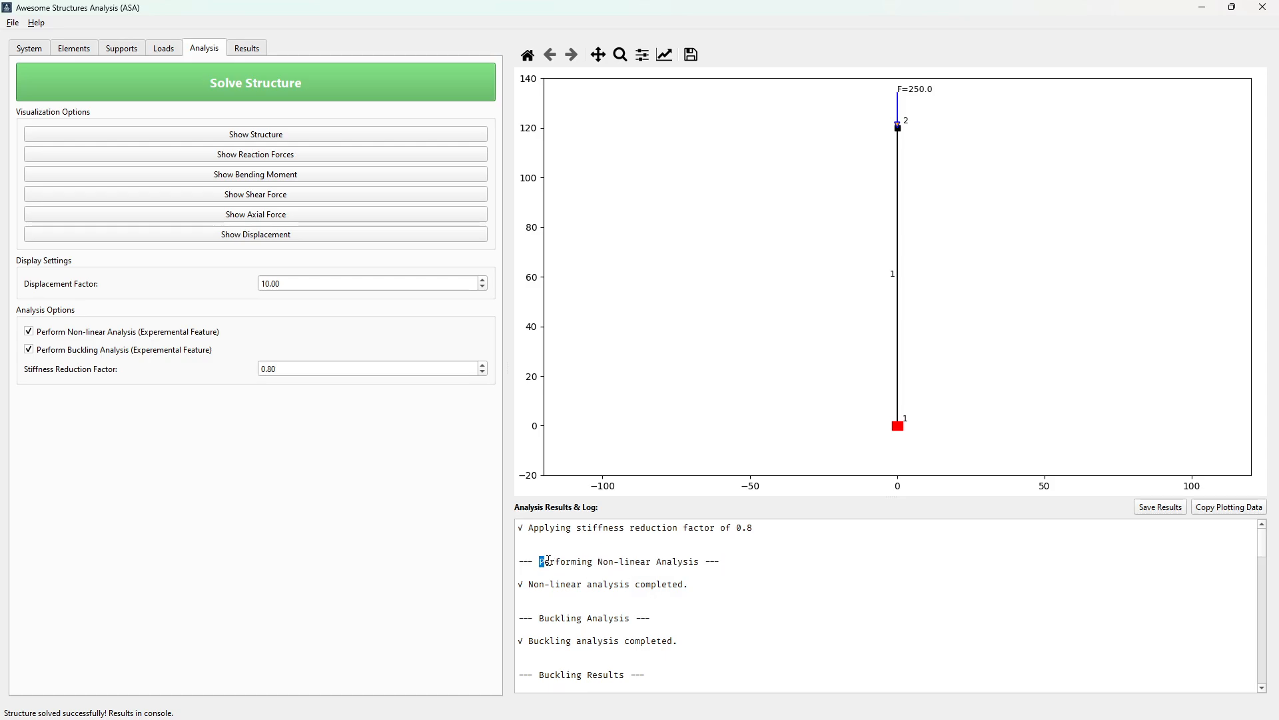
pyautogui.moveTo(548, 561); pyautogui.dragTo(703, 563)
pyautogui.moveTo(536, 620); pyautogui.dragTo(651, 620)
pyautogui.scroll(-2, 631, 624)
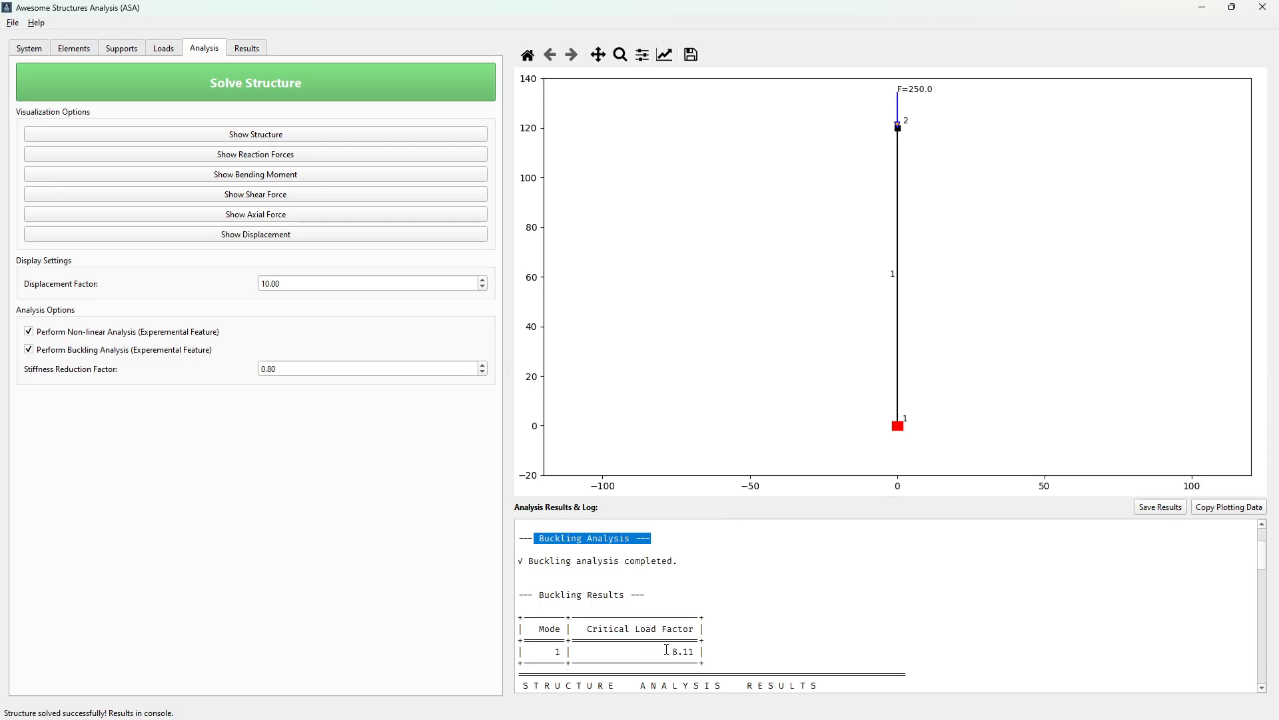
pyautogui.moveTo(666, 649); pyautogui.dragTo(704, 649)
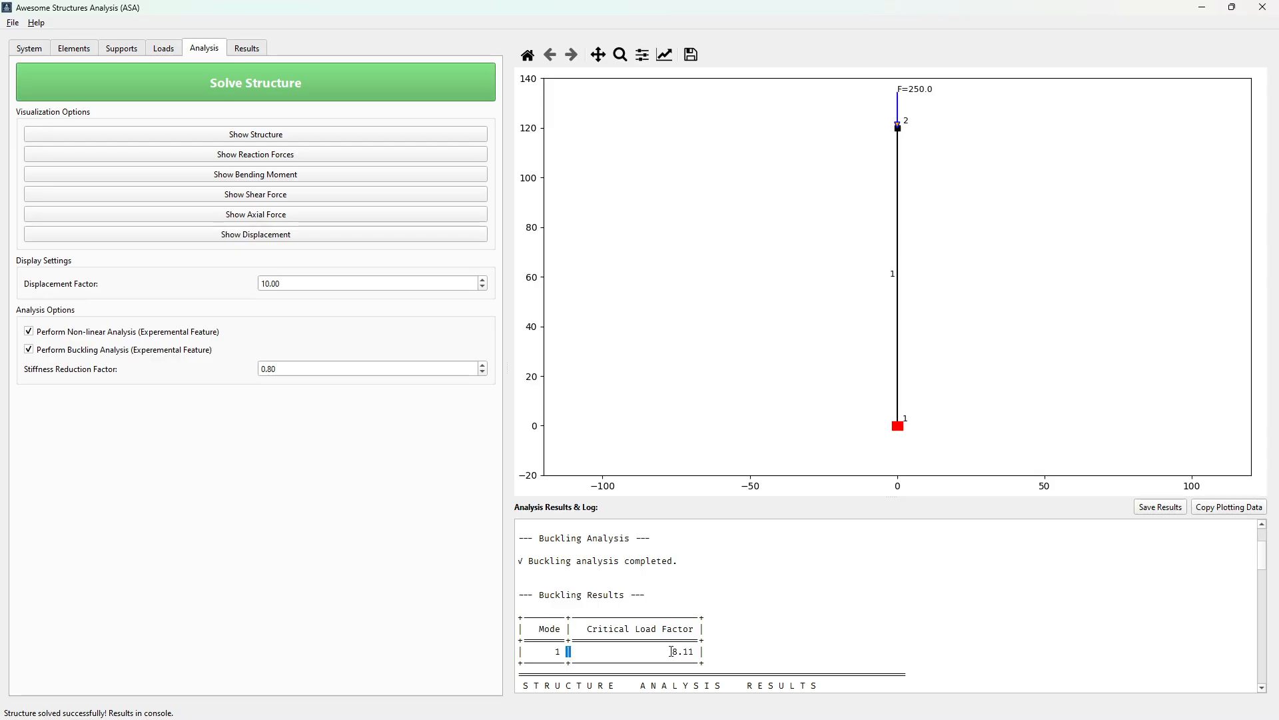
pyautogui.moveTo(568, 650); pyautogui.dragTo(701, 649)
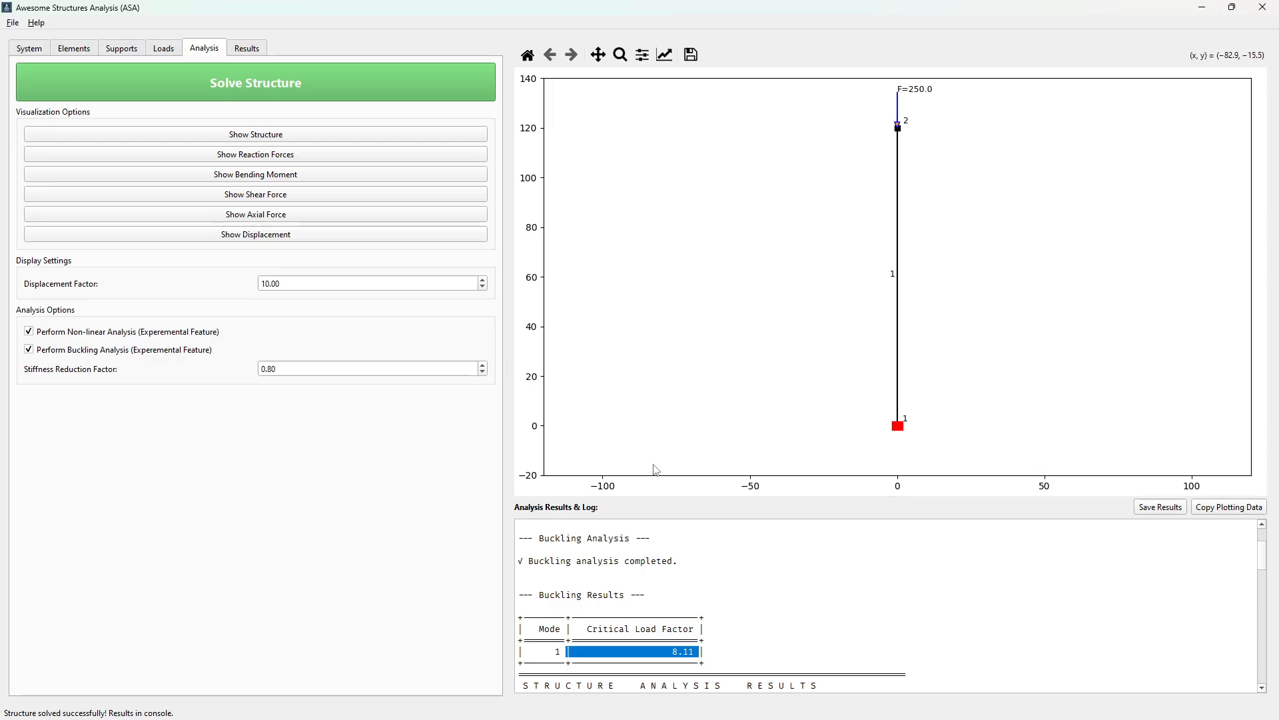
# Change the point load at node 2 to Fy=-500 kip in the loads list
pyautogui.click(122, 50)
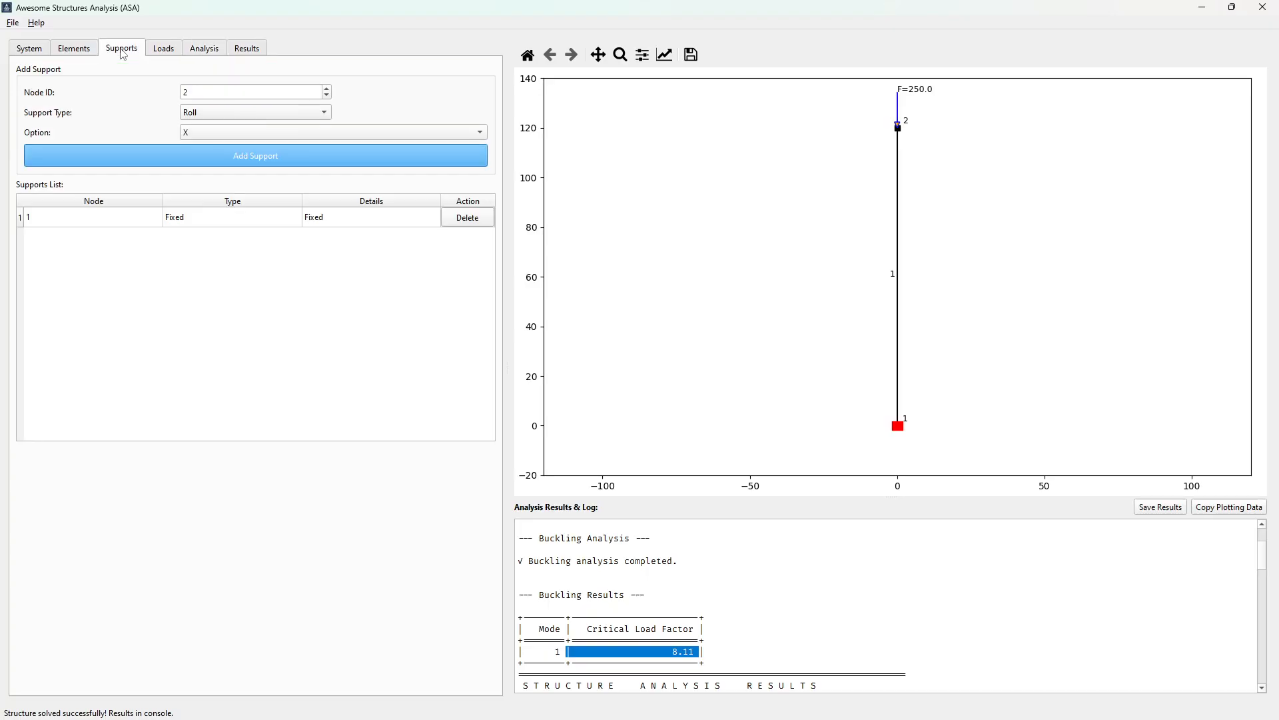
pyautogui.click(79, 50)
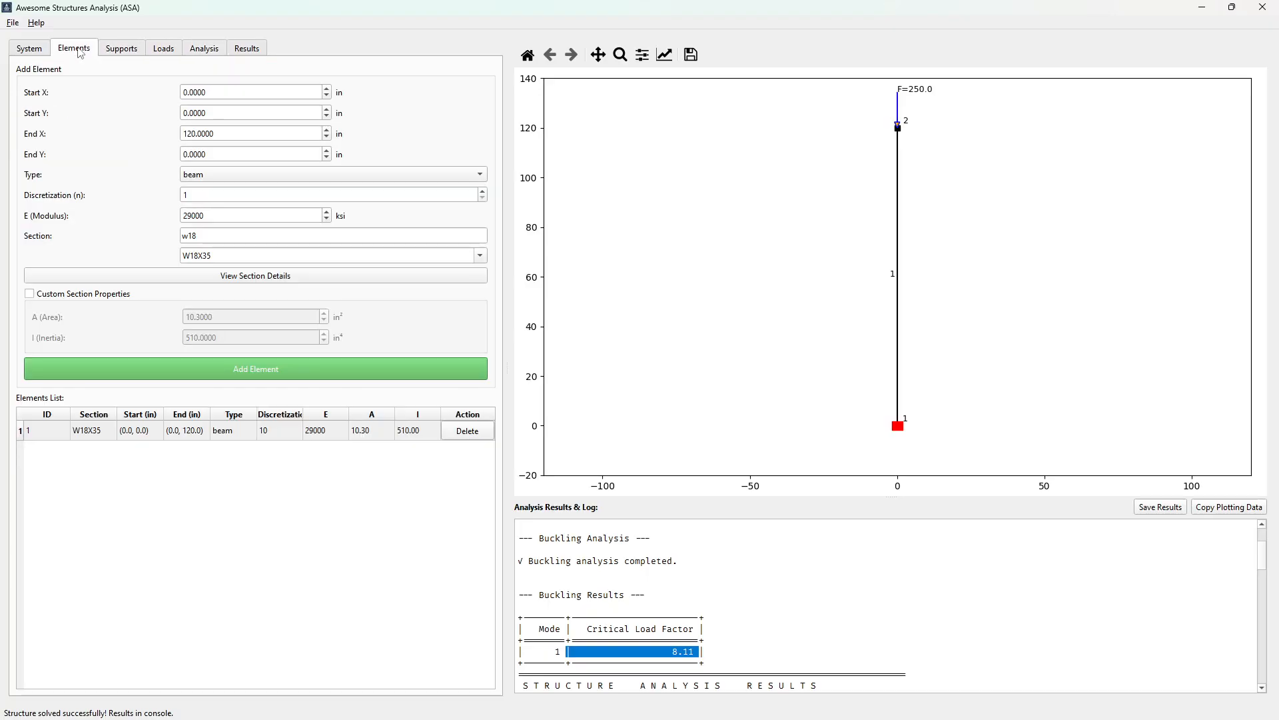
pyautogui.click(163, 50)
pyautogui.doubleClick(352, 453)
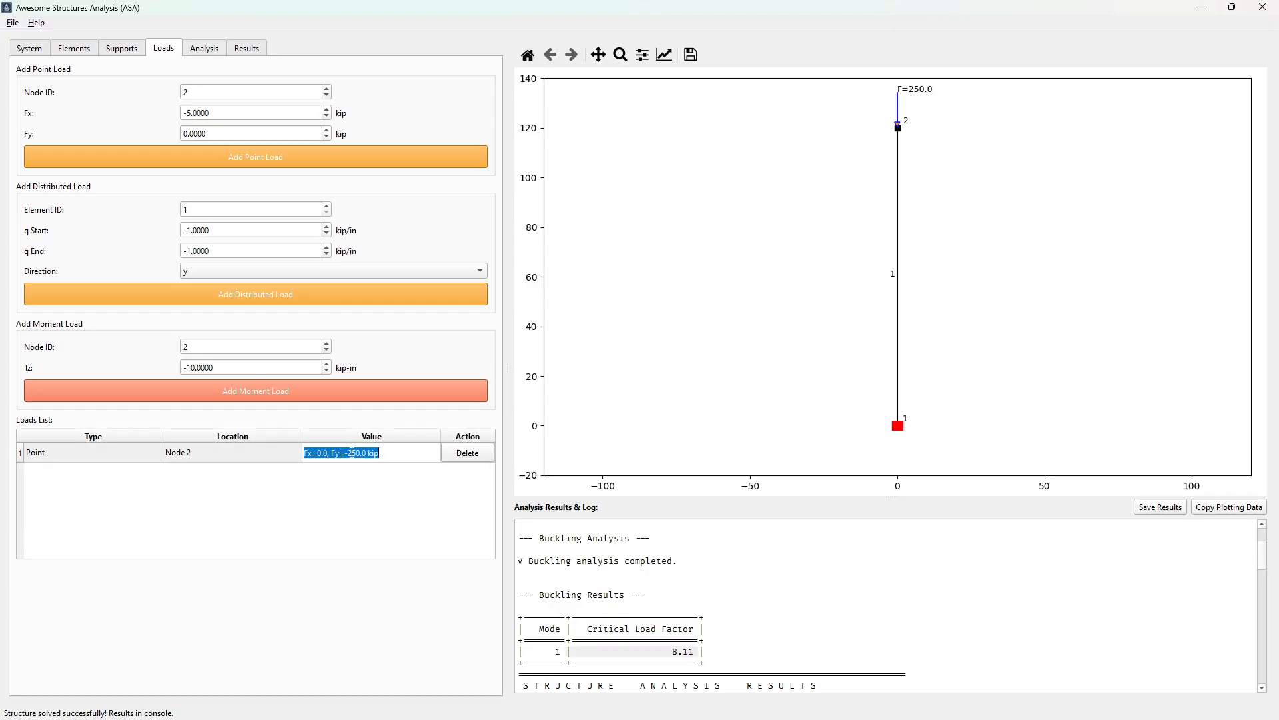
pyautogui.click(353, 453)
pyautogui.doubleClick(355, 454)
pyautogui.write('500')
pyautogui.click(244, 454)
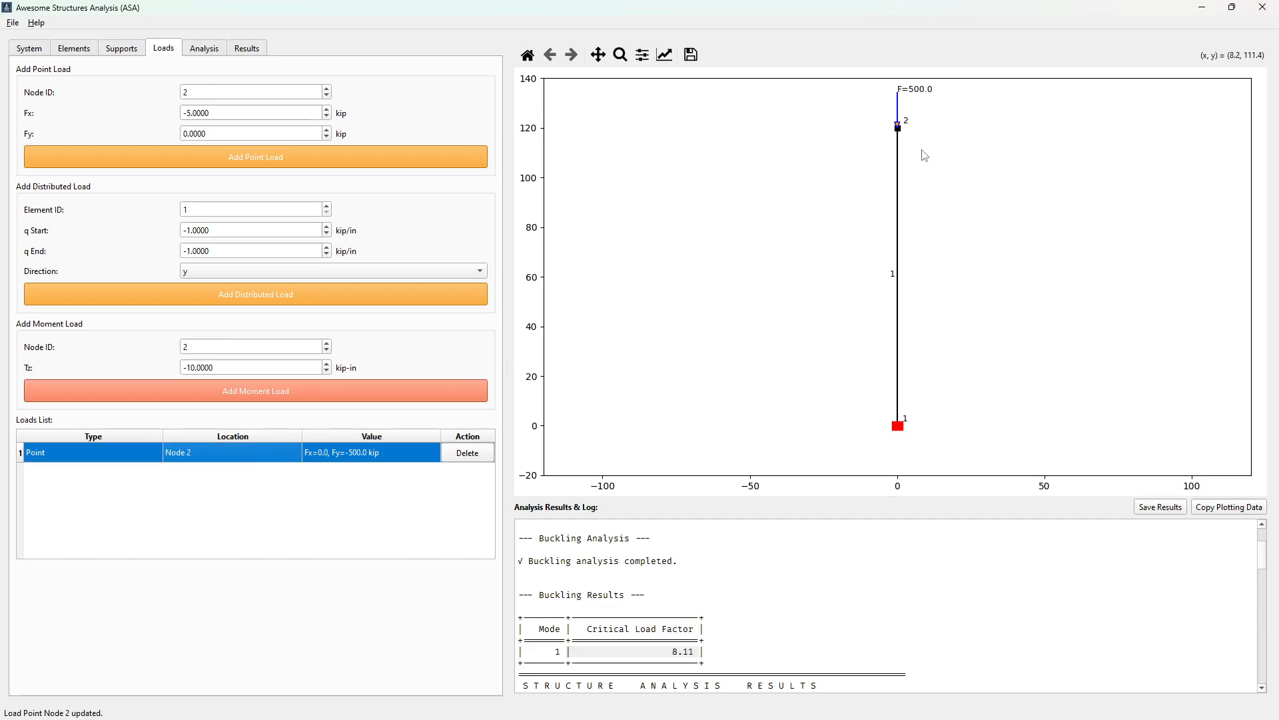
# Solve the column under the changed point load and check its critical load factor and unity check
pyautogui.click(204, 50)
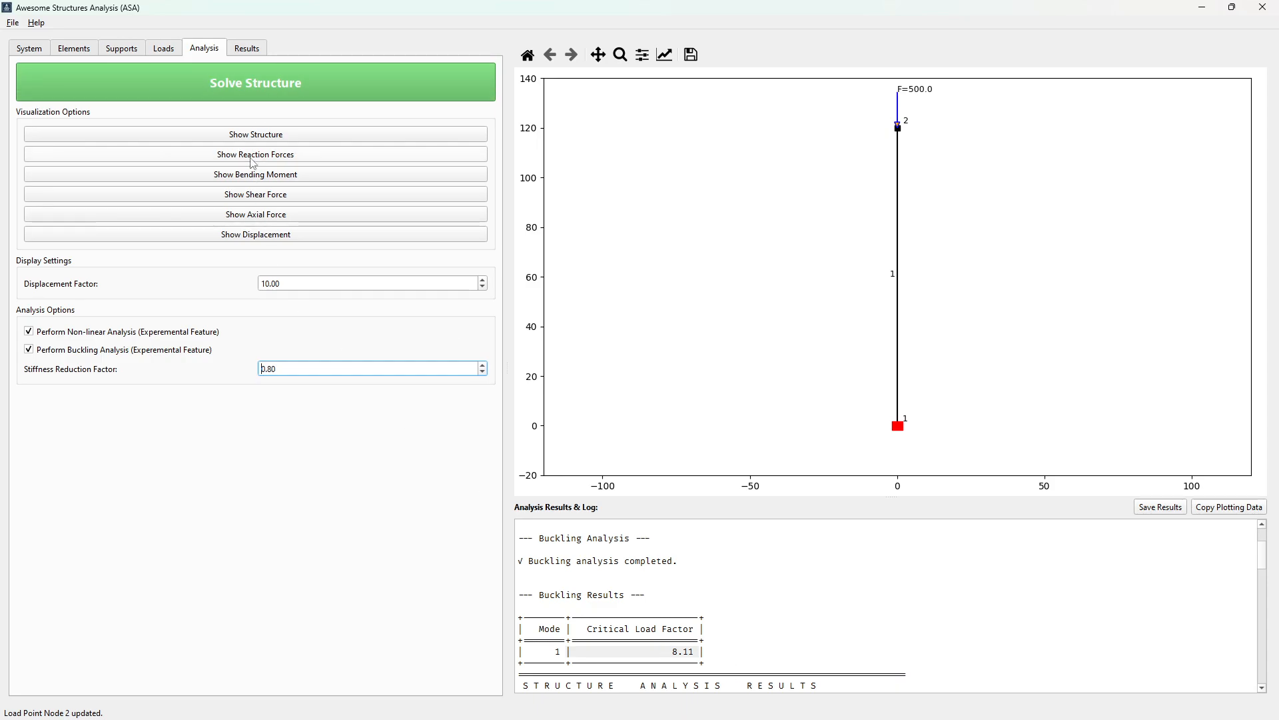
pyautogui.click(254, 82)
pyautogui.scroll(15, 827, 677)
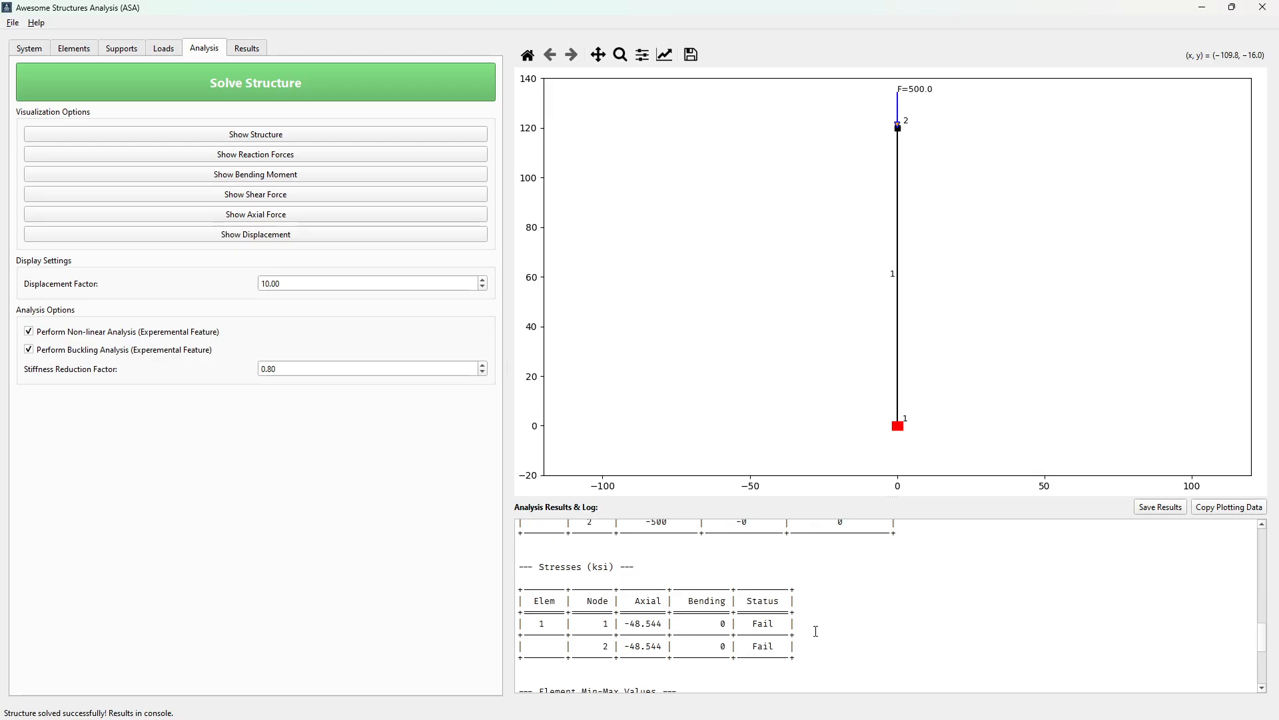
pyautogui.scroll(-3, 804, 630)
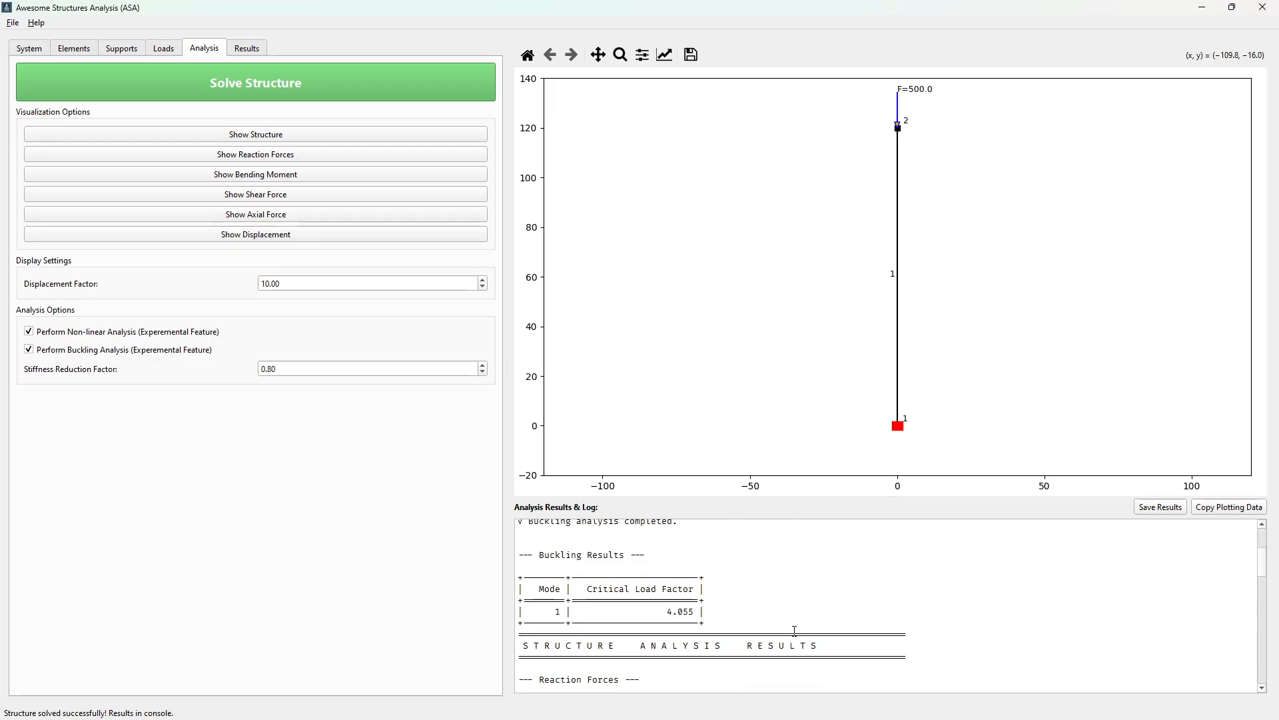
pyautogui.moveTo(665, 614); pyautogui.dragTo(696, 613)
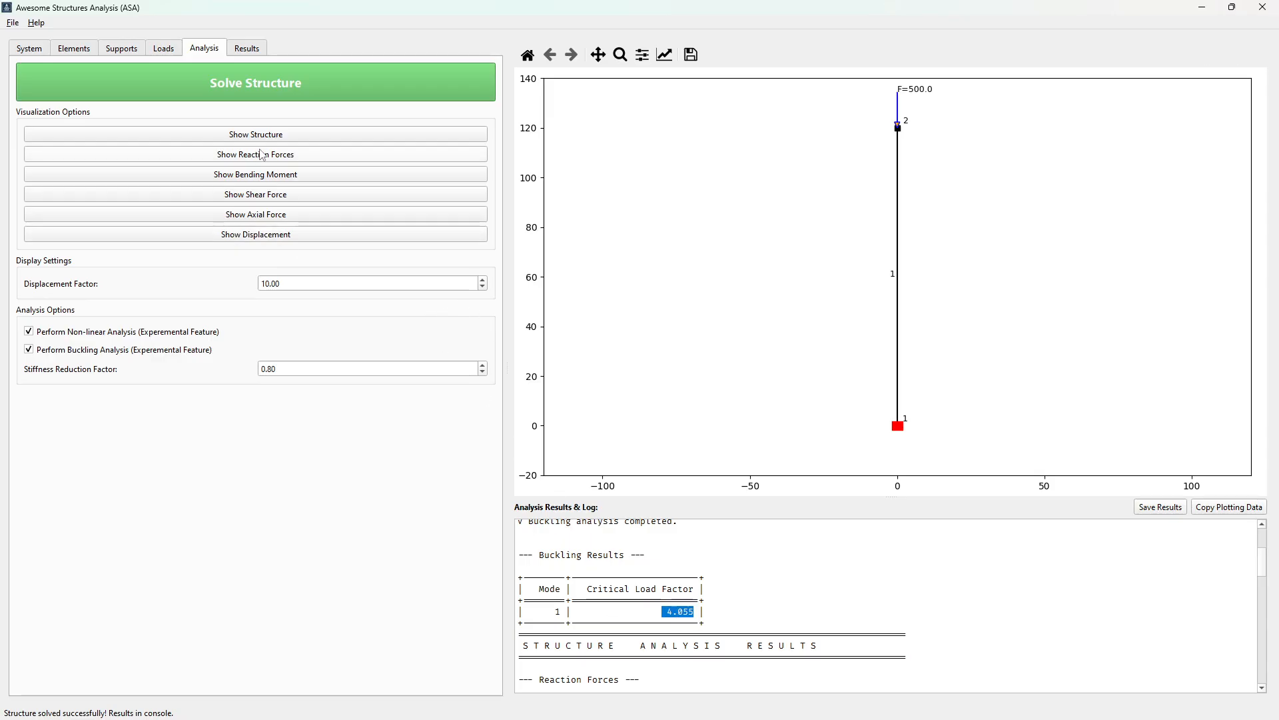
pyautogui.click(248, 49)
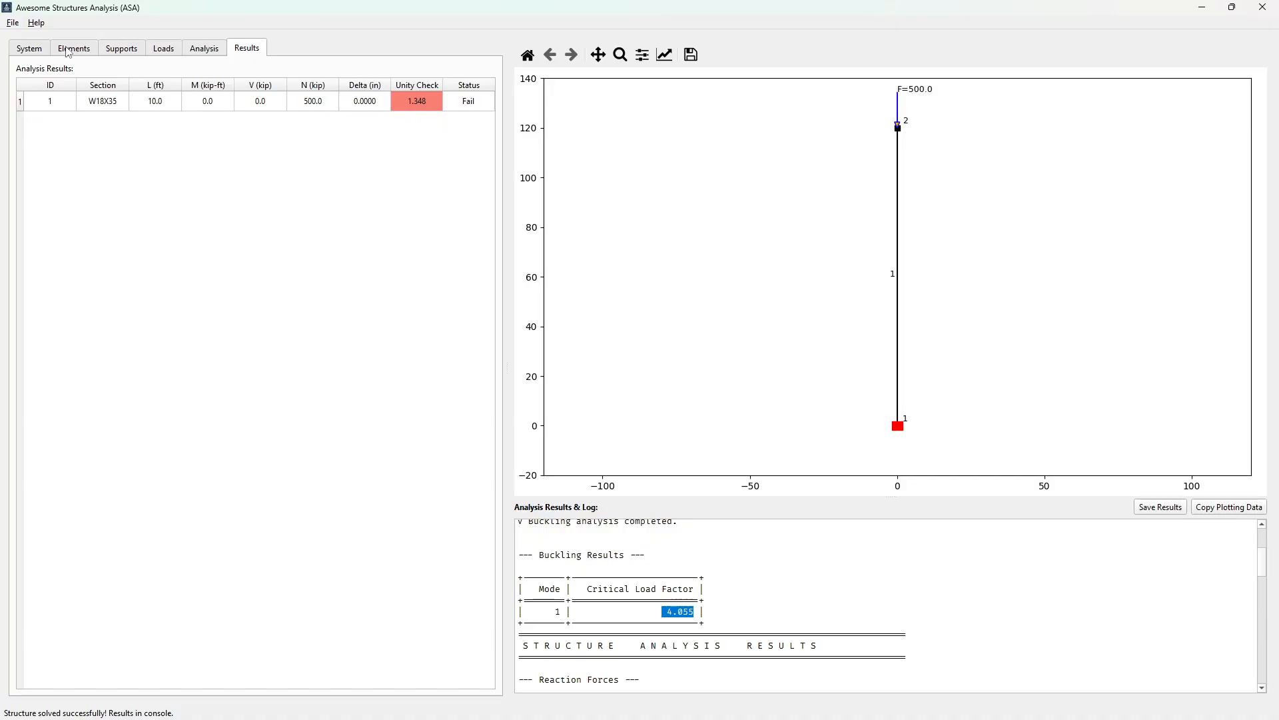
# Set the yield strength Fy to 50 ksi and apply the system properties
pyautogui.click(30, 48)
pyautogui.doubleClick(189, 120)
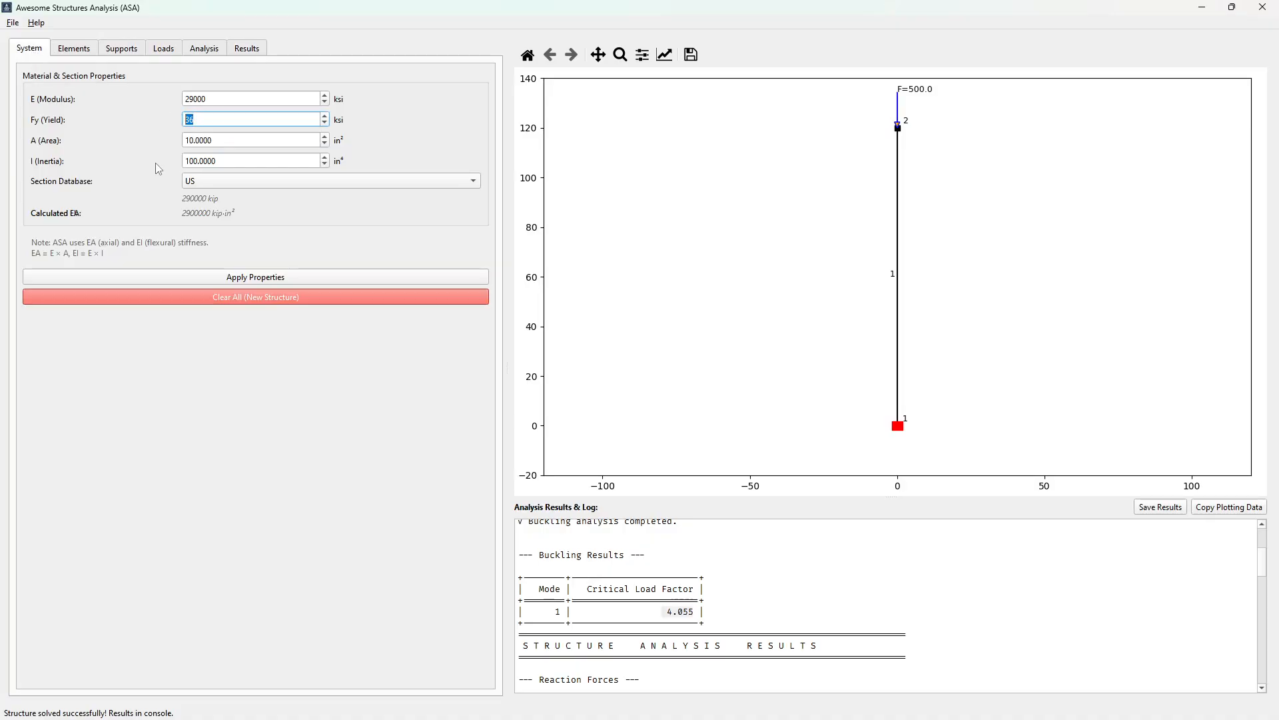
pyautogui.write('50')
pyautogui.click(222, 141)
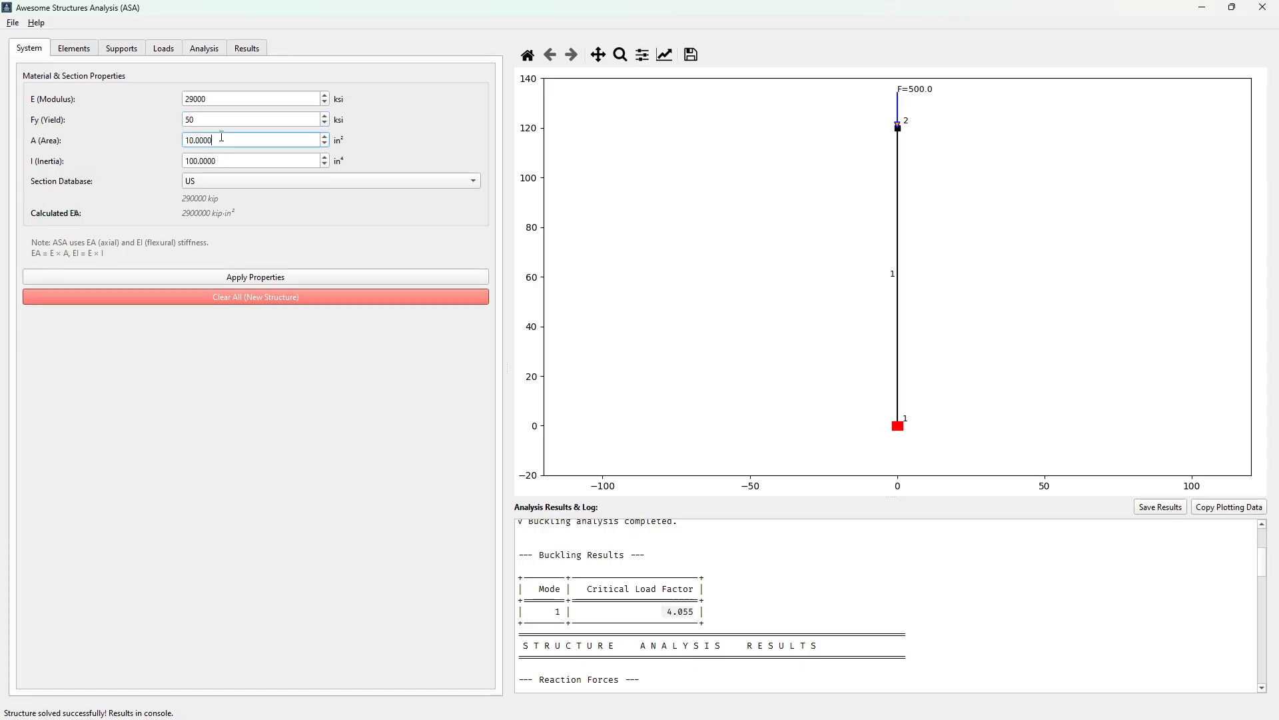
pyautogui.click(262, 280)
# Solve the column with the new yield strength and check its unity check result
pyautogui.click(248, 52)
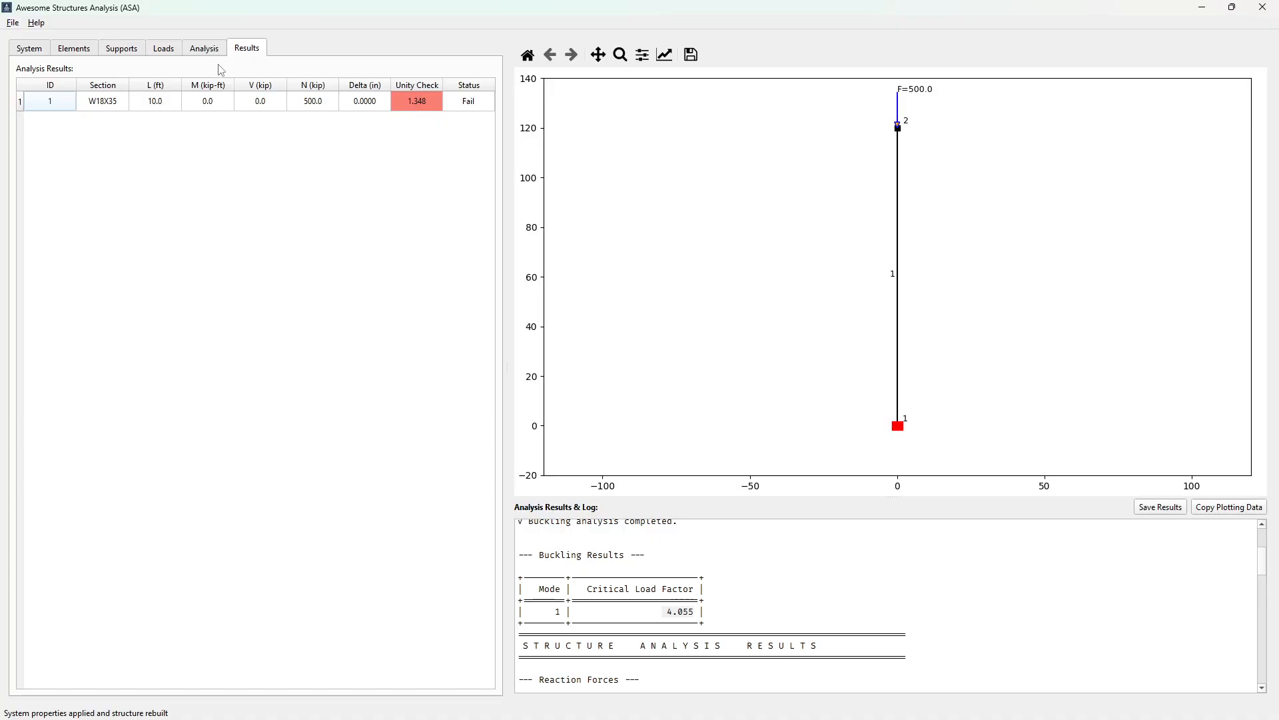
pyautogui.click(206, 51)
pyautogui.click(246, 82)
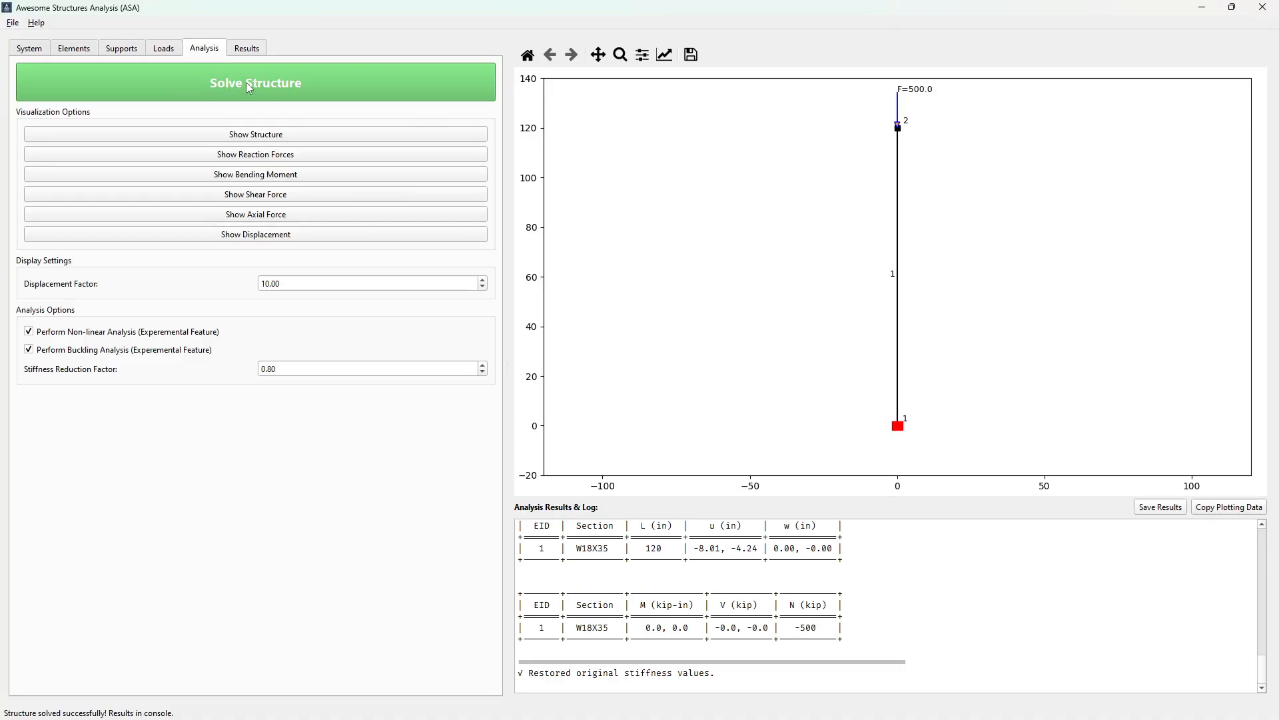
pyautogui.click(246, 48)
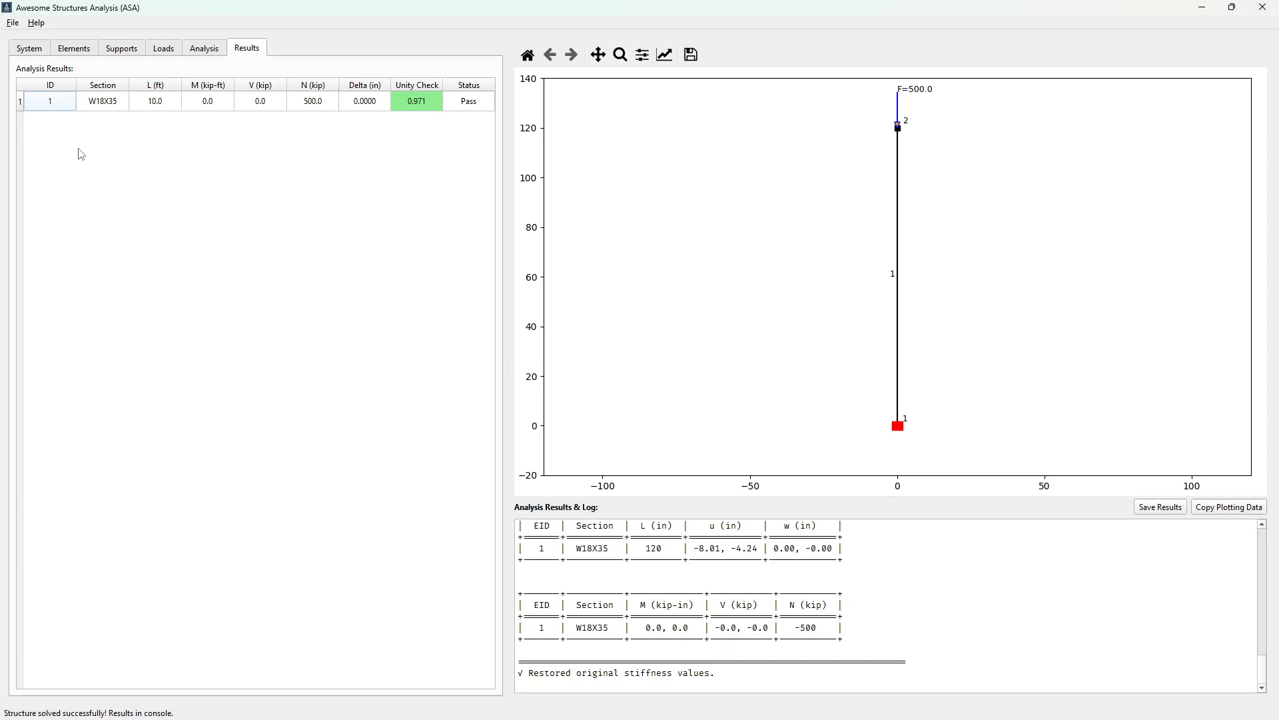
# Start a new system and open the example project frame.asa
pyautogui.click(13, 22)
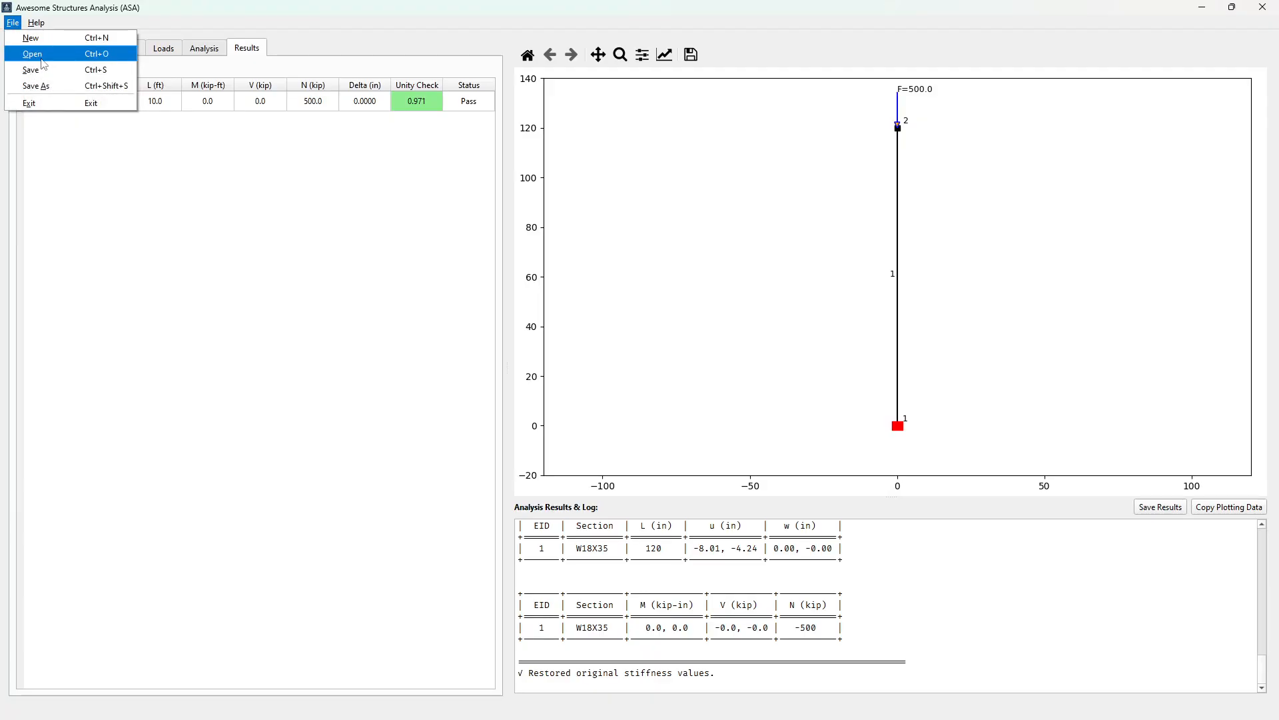
pyautogui.click(32, 39)
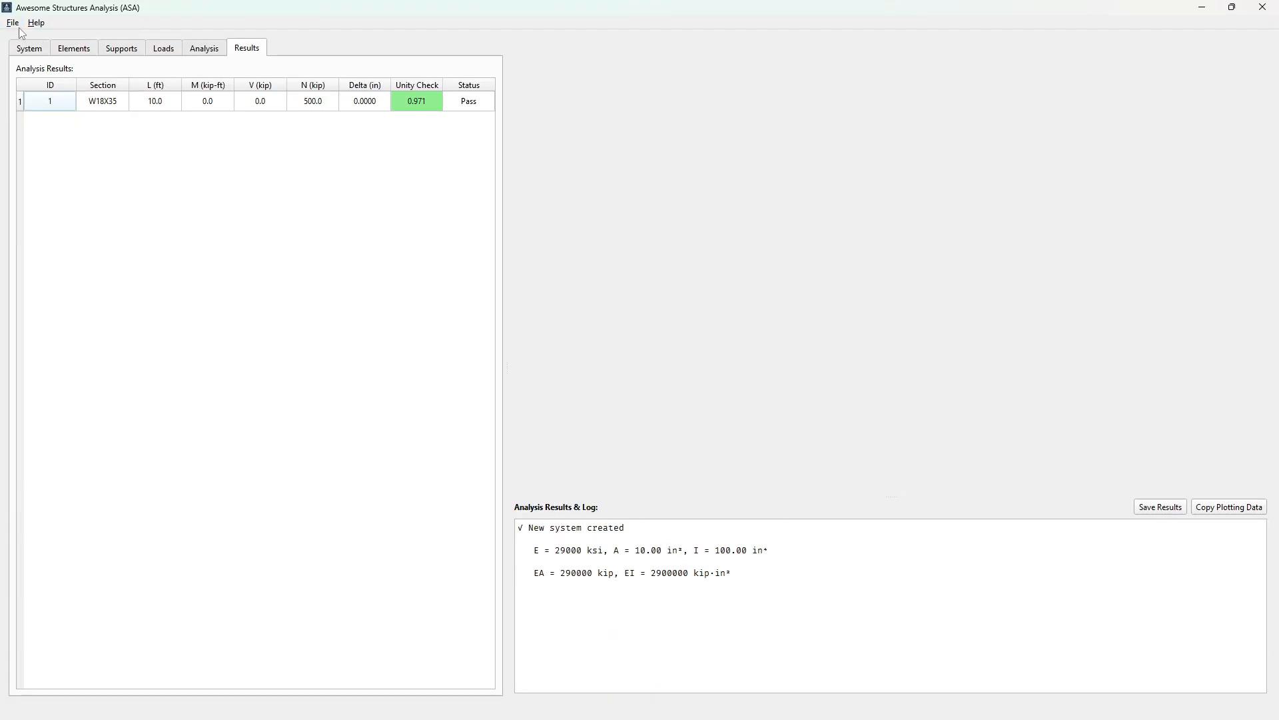
pyautogui.click(13, 23)
pyautogui.click(36, 61)
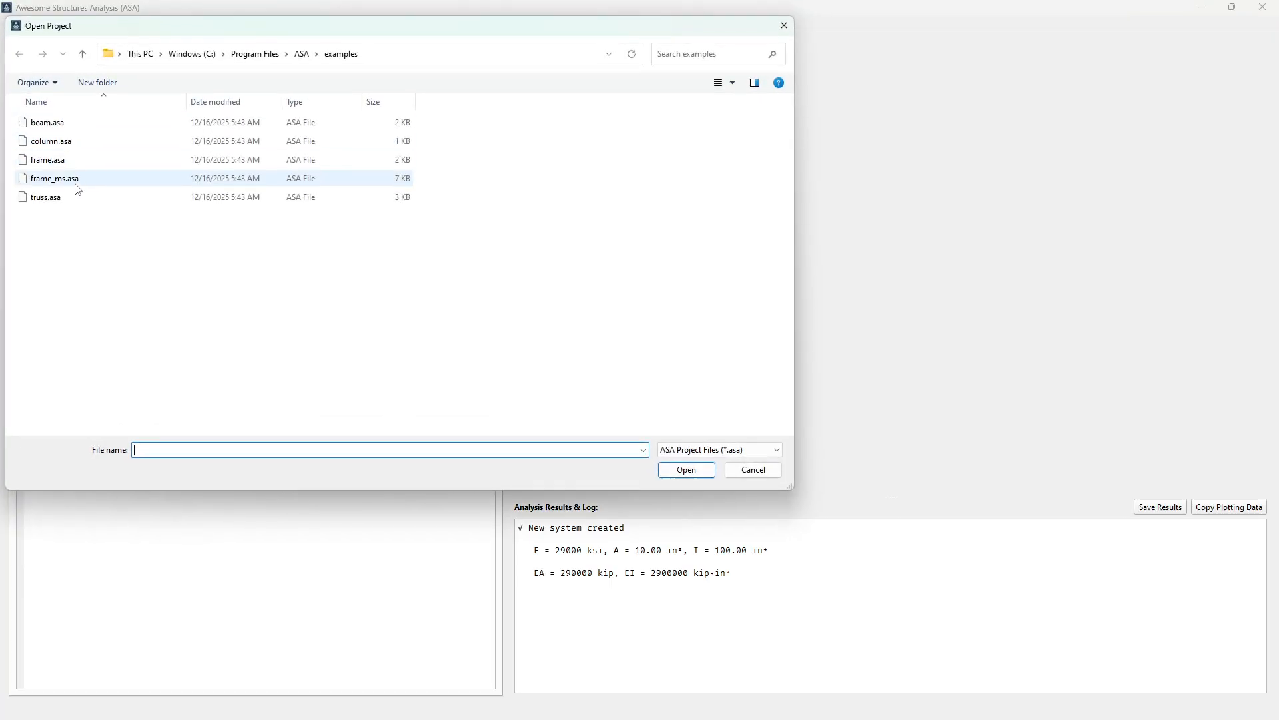
pyautogui.click(40, 165)
pyautogui.click(693, 470)
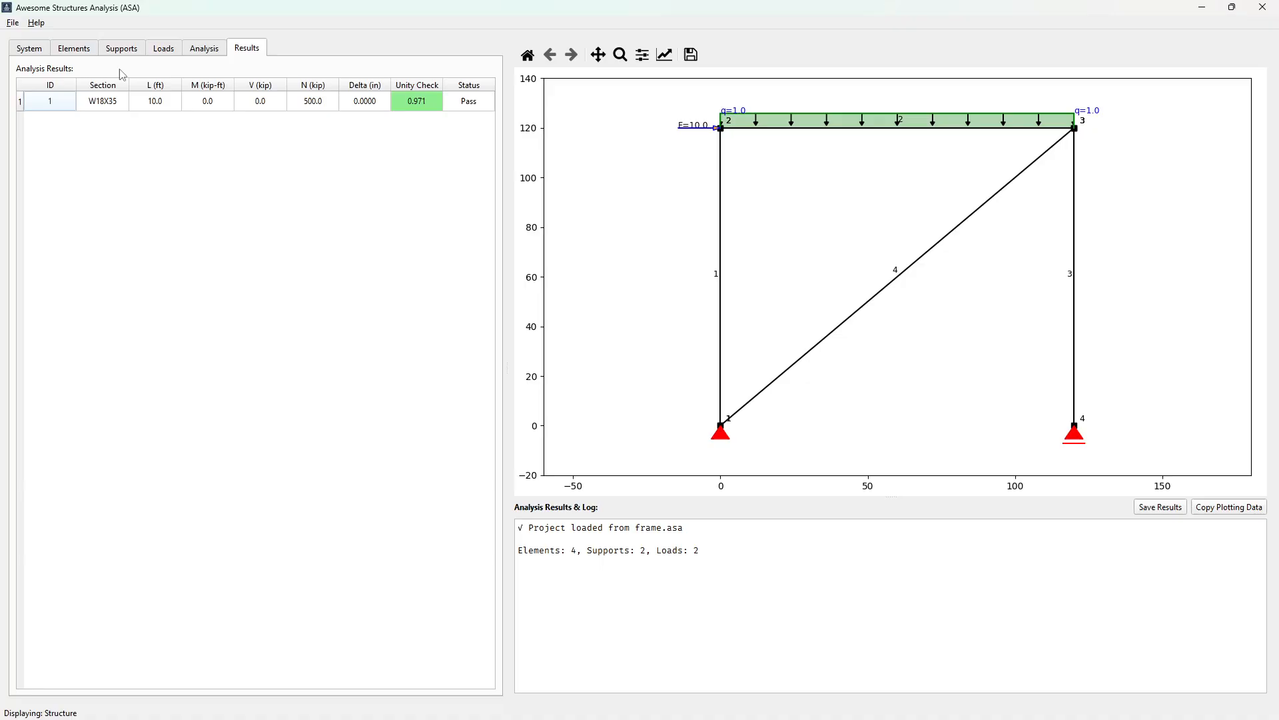
# Review the frame's element list, including the discretization of the diagonal, and solve the structure with non-linear and buckling analysis enabled
pyautogui.click(81, 47)
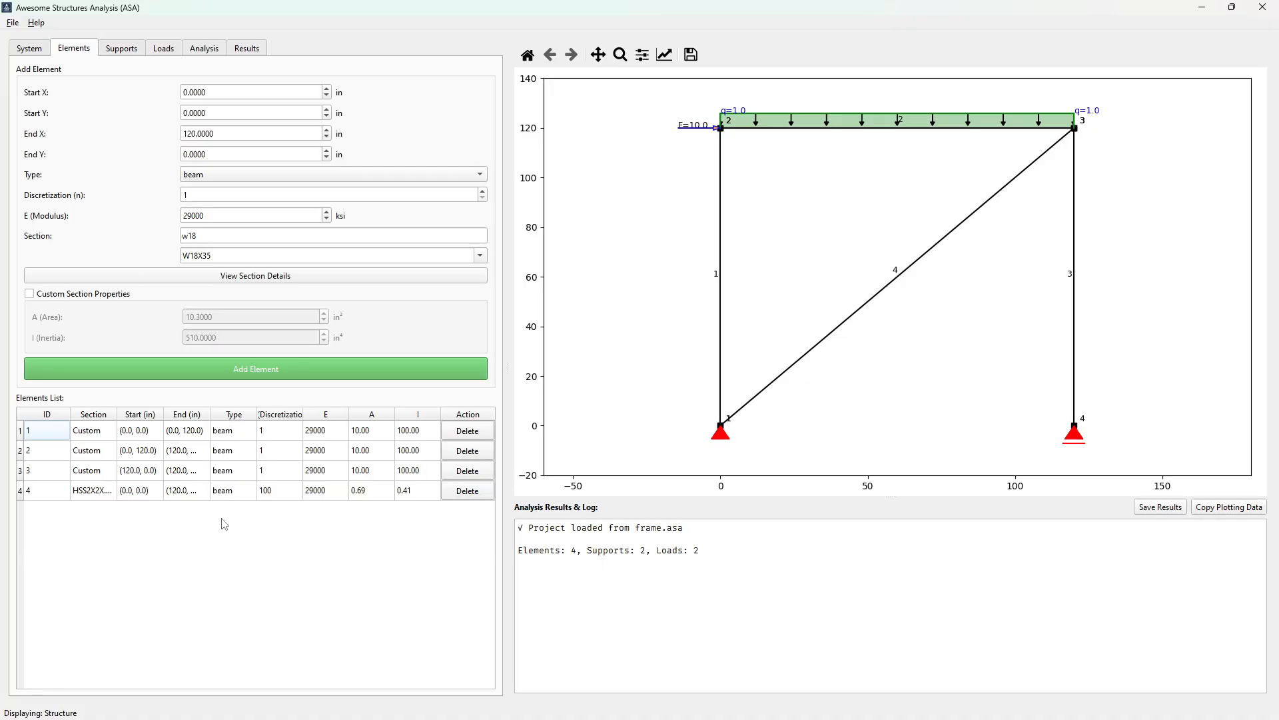
pyautogui.click(277, 492)
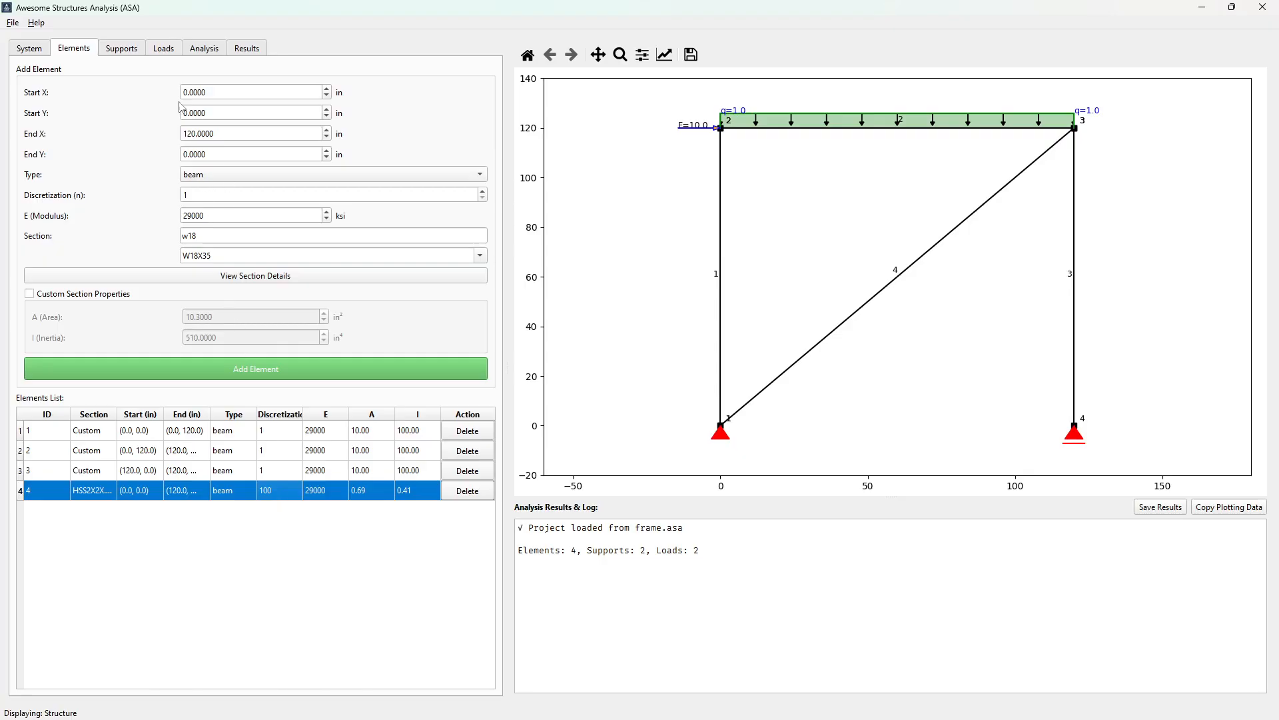
pyautogui.click(244, 53)
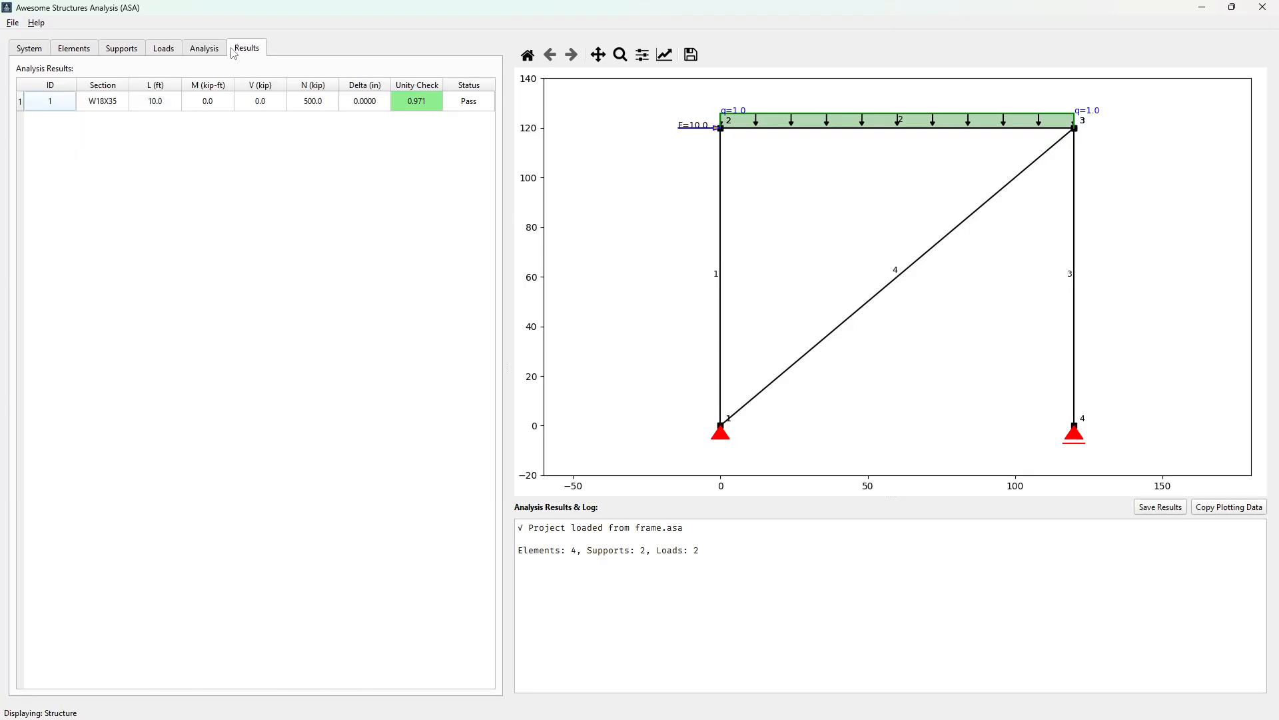
pyautogui.click(212, 53)
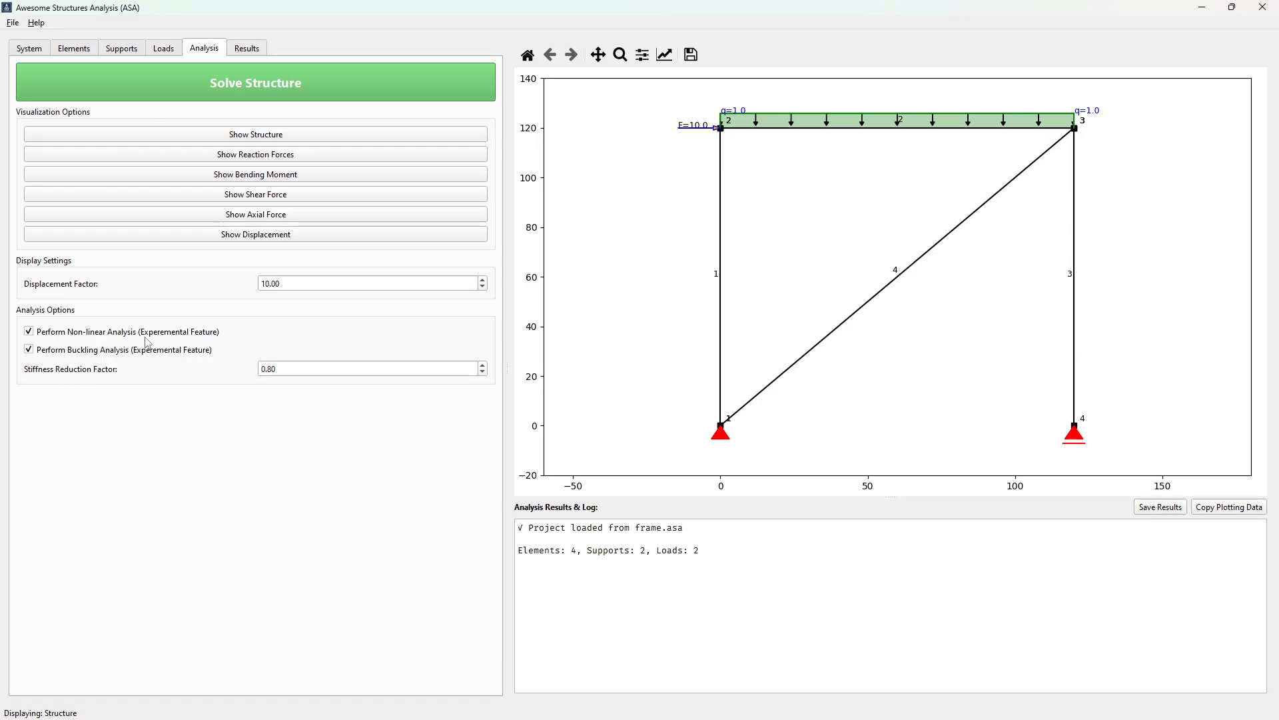
pyautogui.click(225, 83)
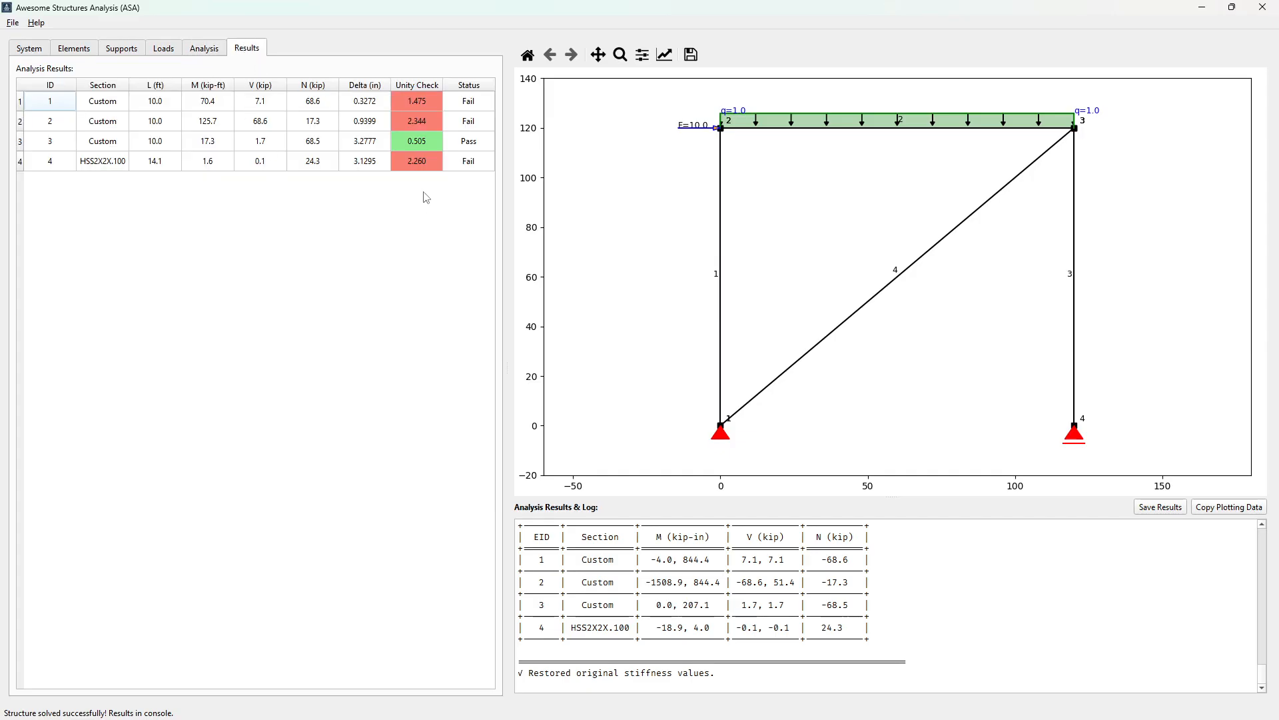
# Display the frame's reaction forces and inspect the values at both supports
pyautogui.click(204, 46)
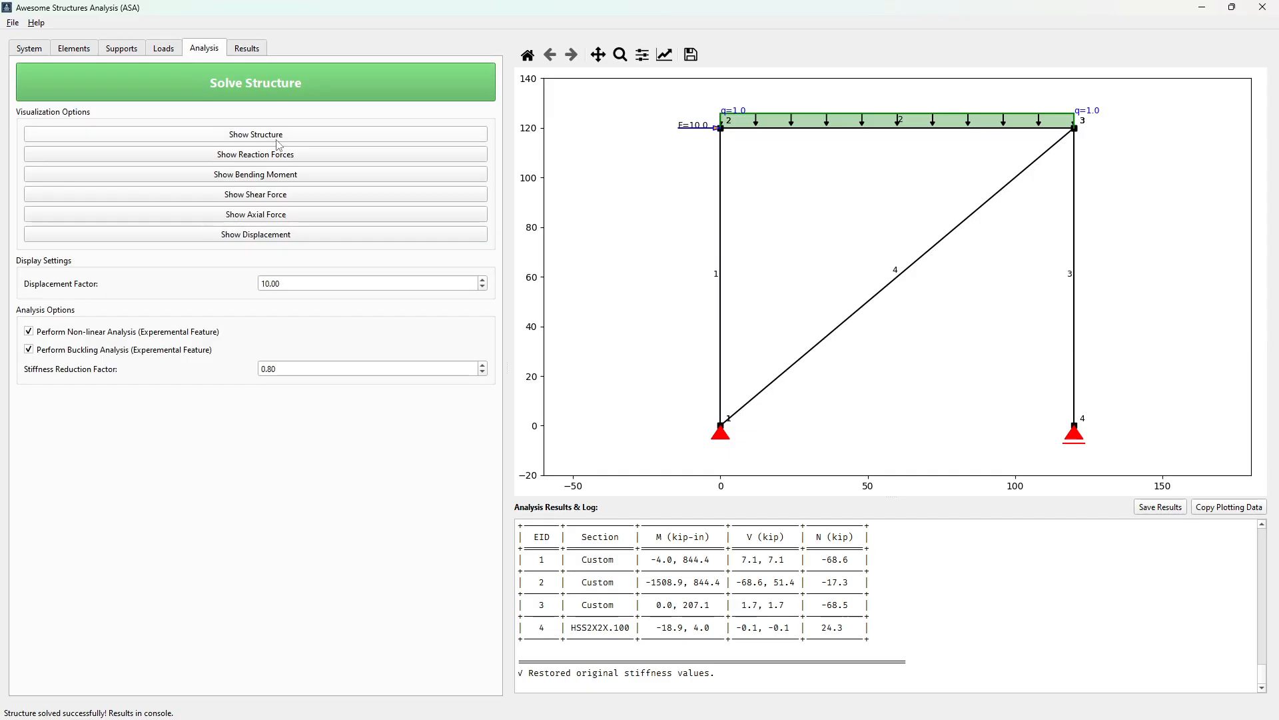
pyautogui.click(293, 155)
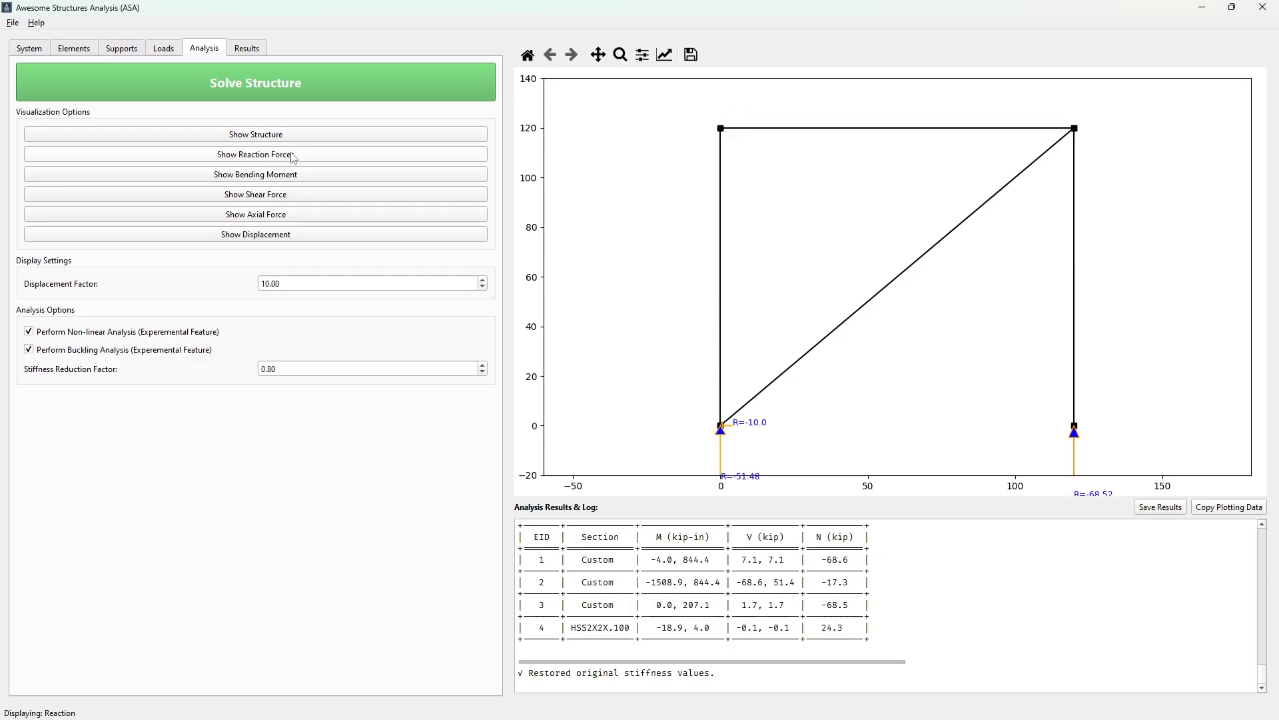
pyautogui.click(597, 54)
pyautogui.moveTo(944, 386); pyautogui.dragTo(897, 286)
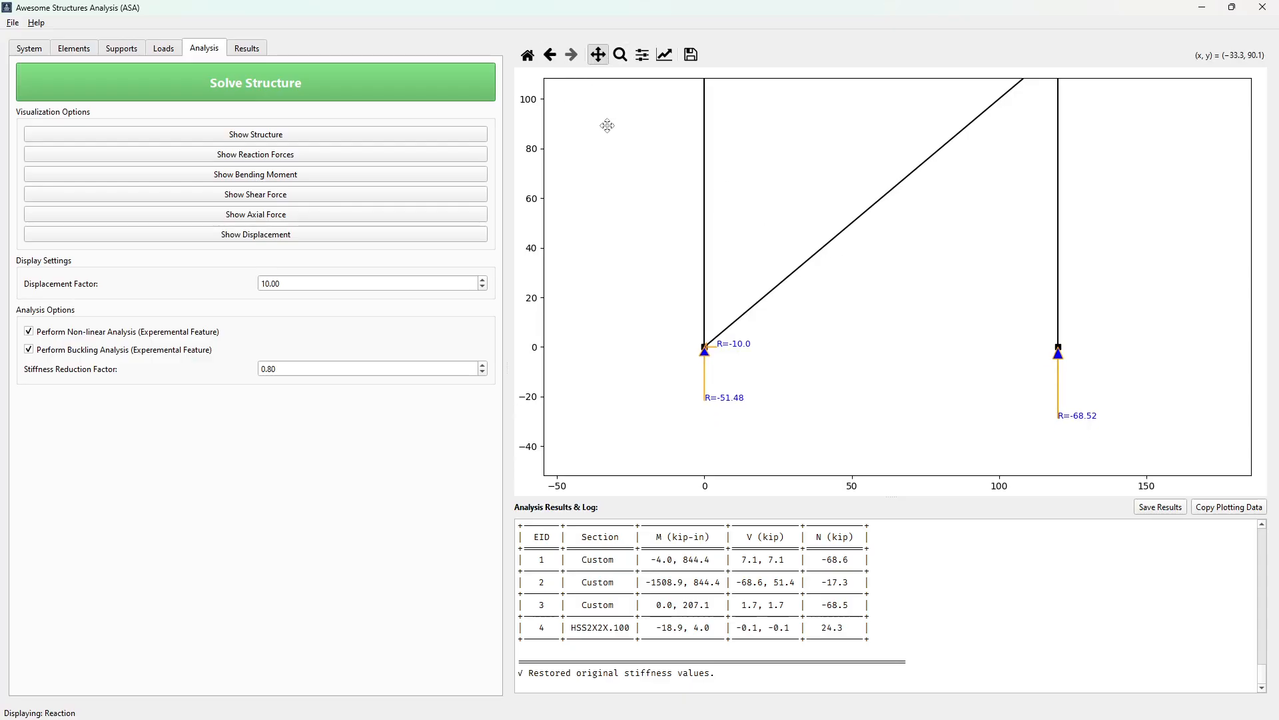
pyautogui.click(621, 54)
pyautogui.moveTo(654, 272); pyautogui.dragTo(810, 430)
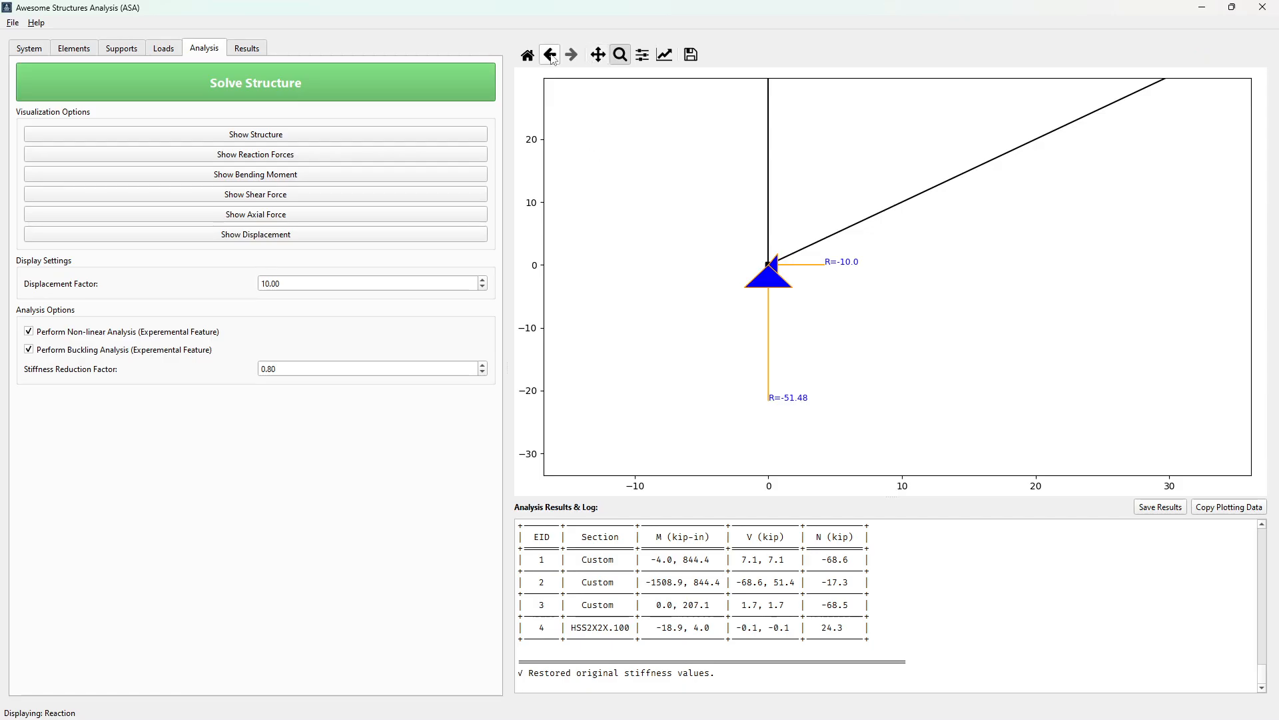
pyautogui.click(528, 55)
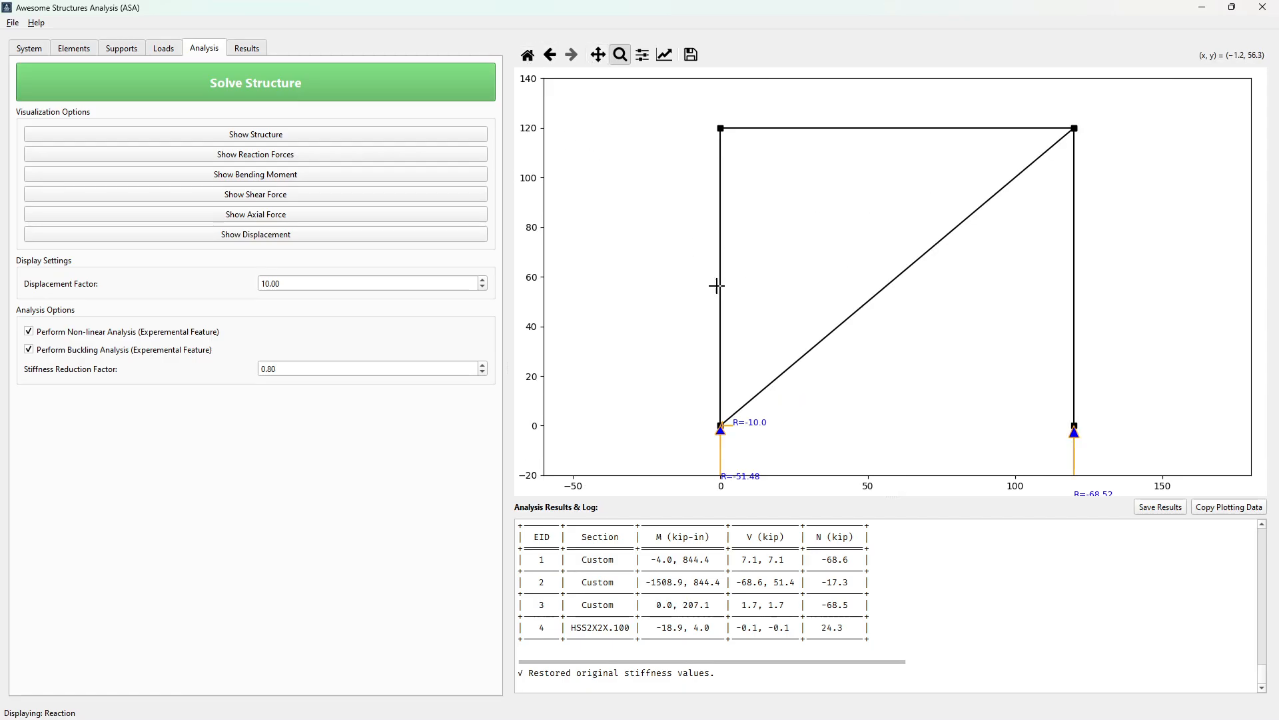
pyautogui.click(598, 55)
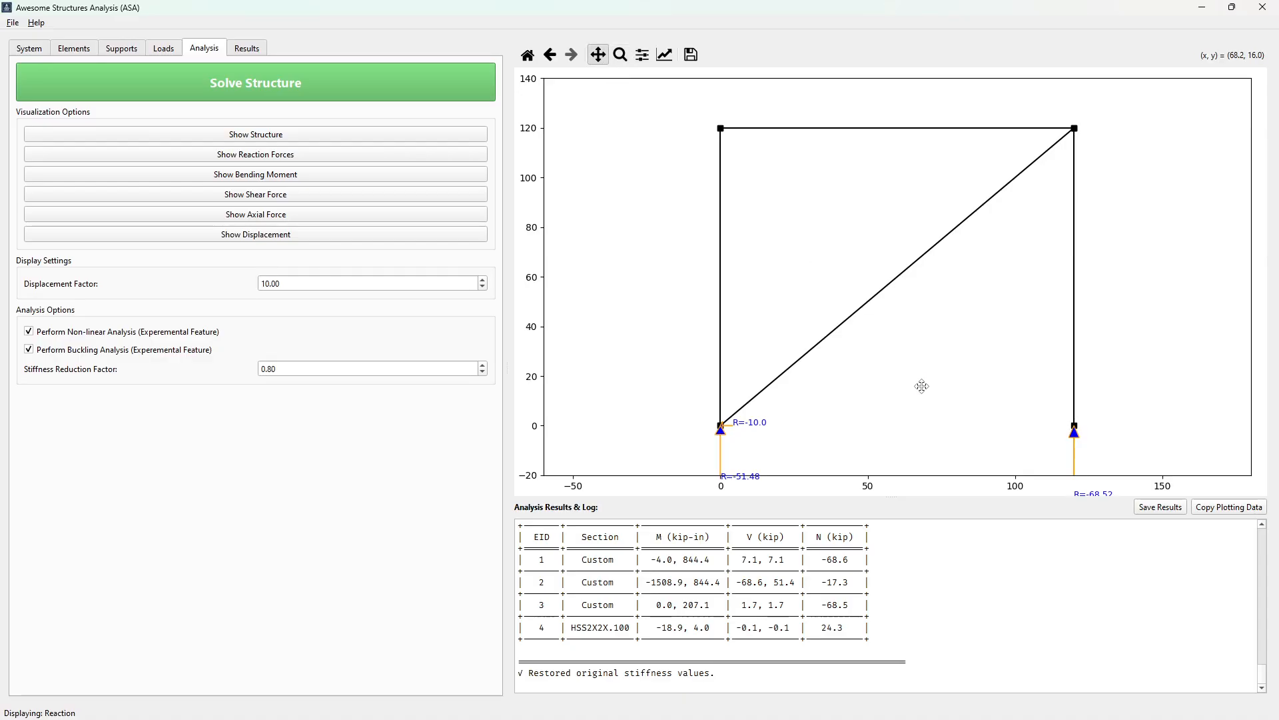
pyautogui.moveTo(922, 386); pyautogui.dragTo(899, 327)
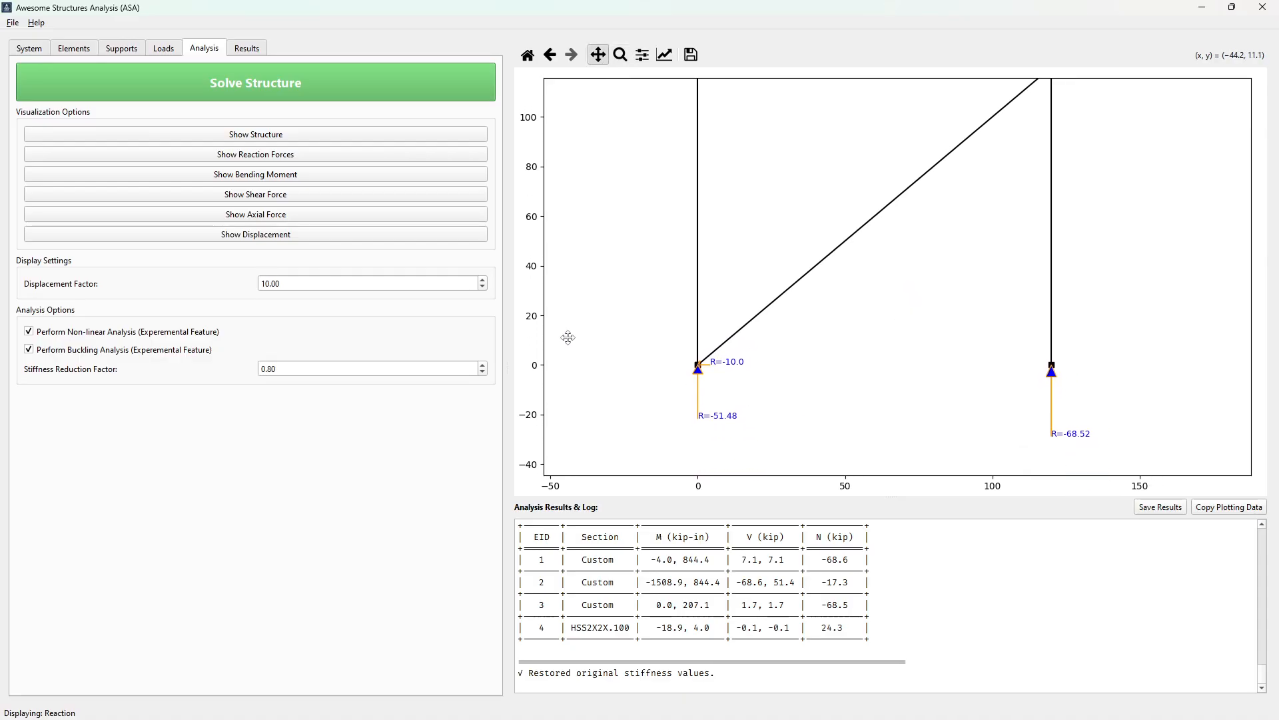
# View the frame's bending moment, shear force and axial force diagrams in turn
pyautogui.click(275, 176)
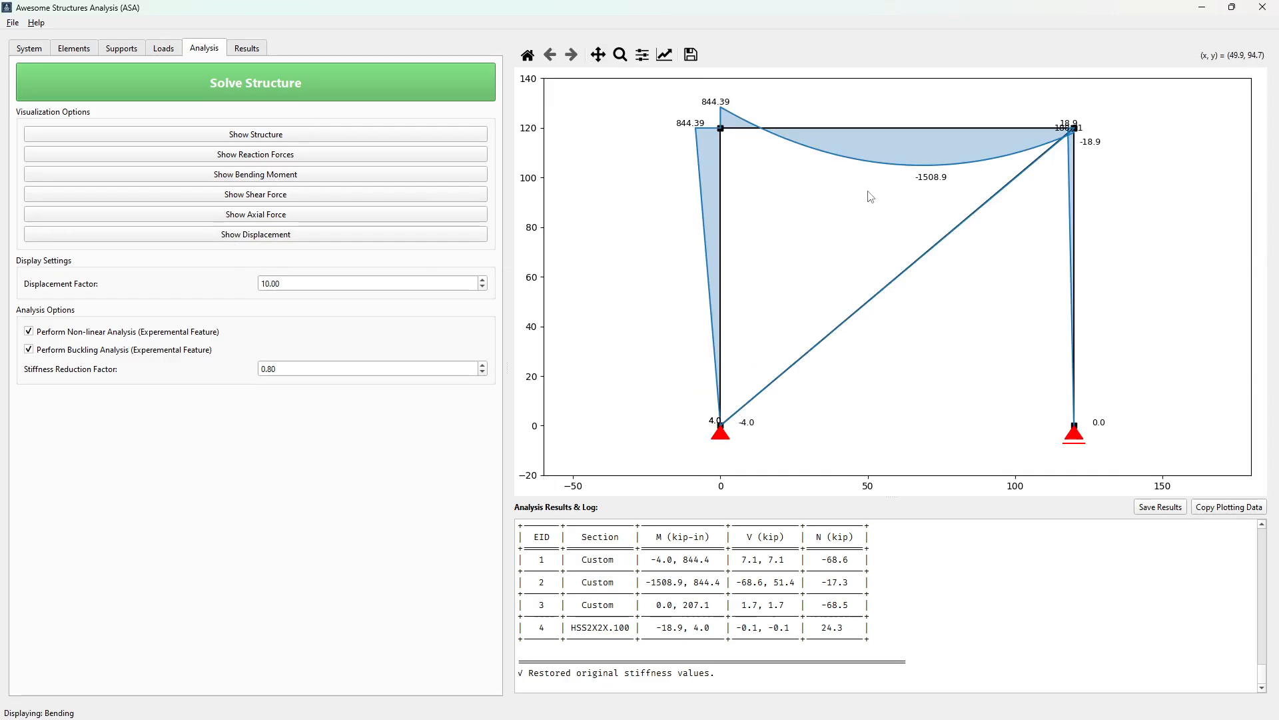
pyautogui.click(279, 200)
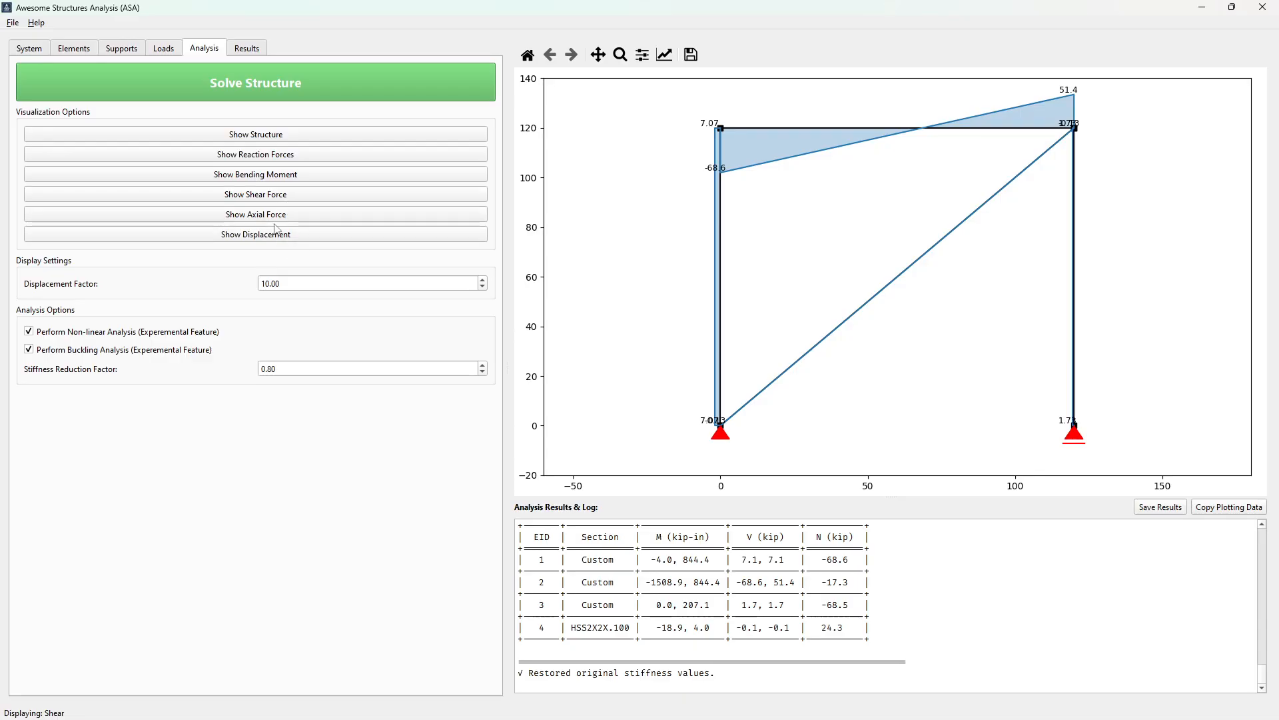
pyautogui.click(281, 216)
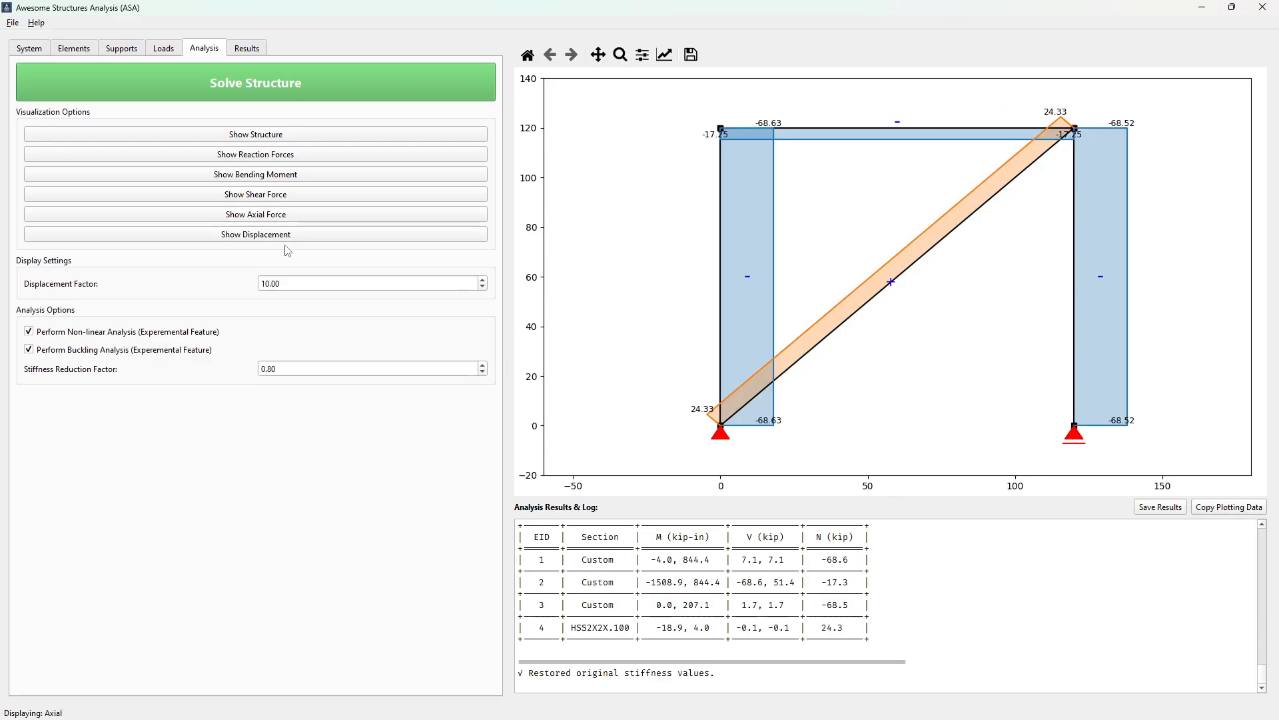
# Display the frame's displaced shape with the displacement factor set to 5.00
pyautogui.click(285, 239)
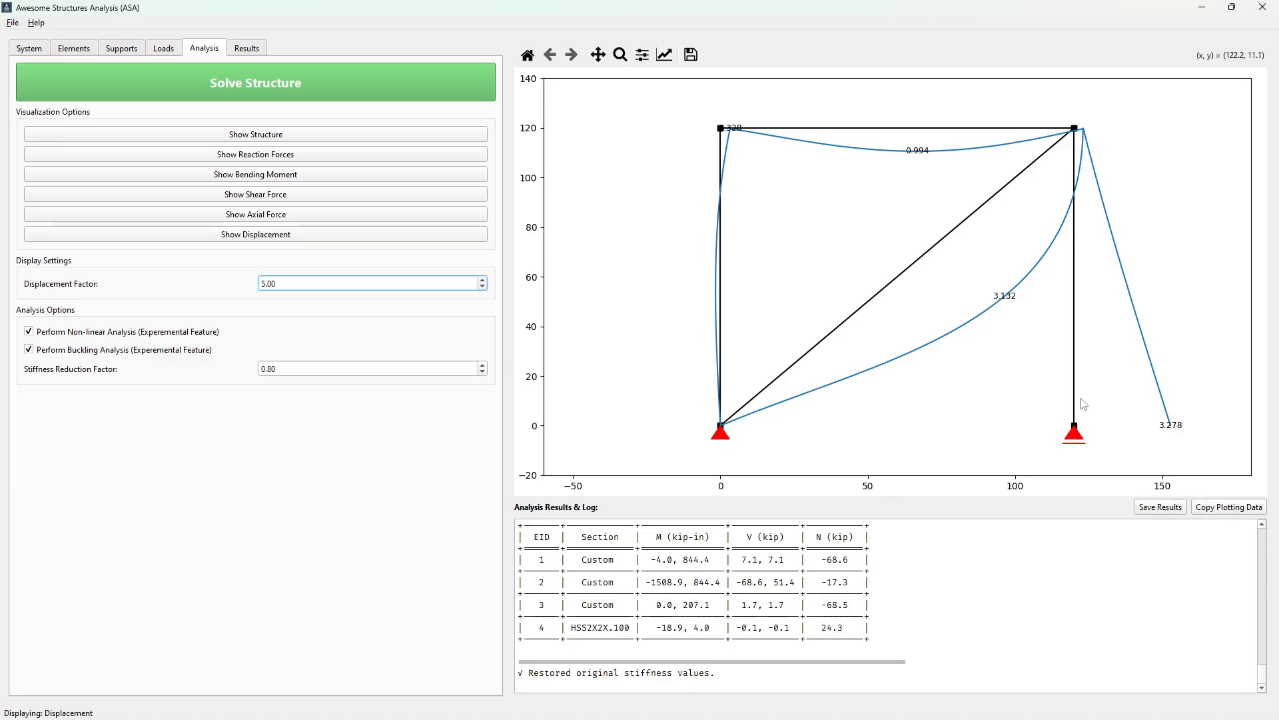
pyautogui.click(309, 238)
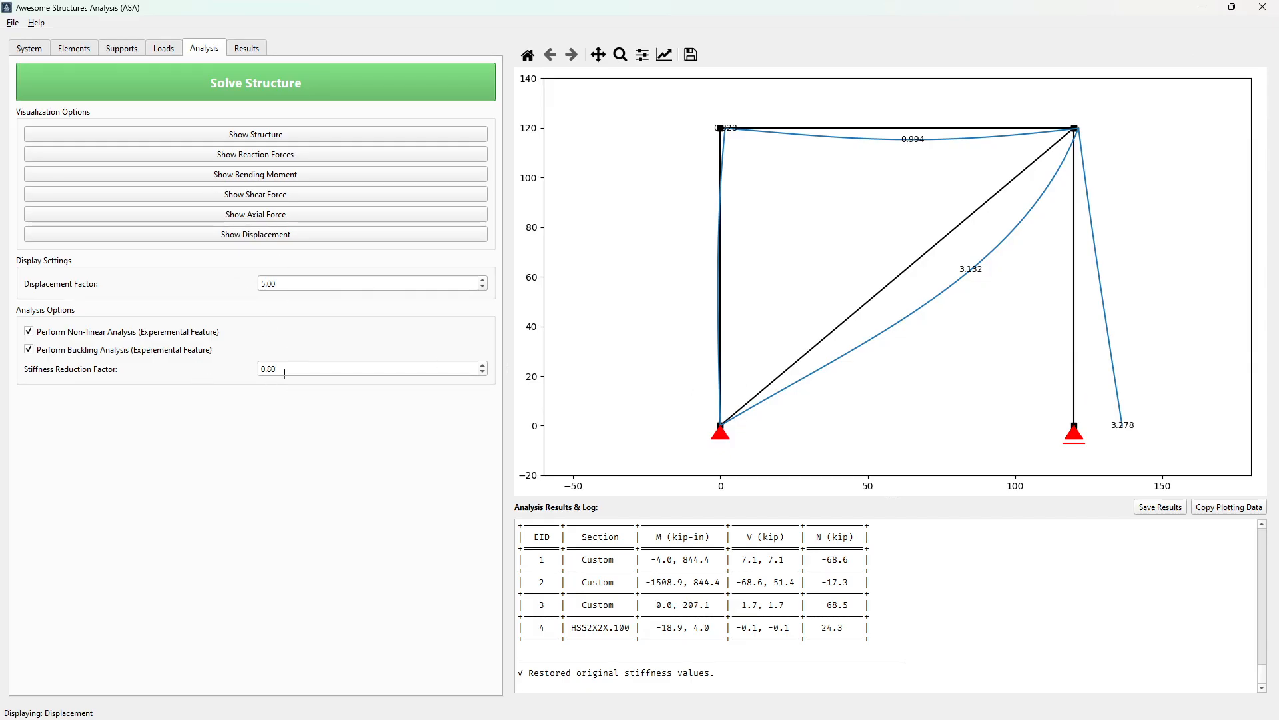
pyautogui.doubleClick(285, 373)
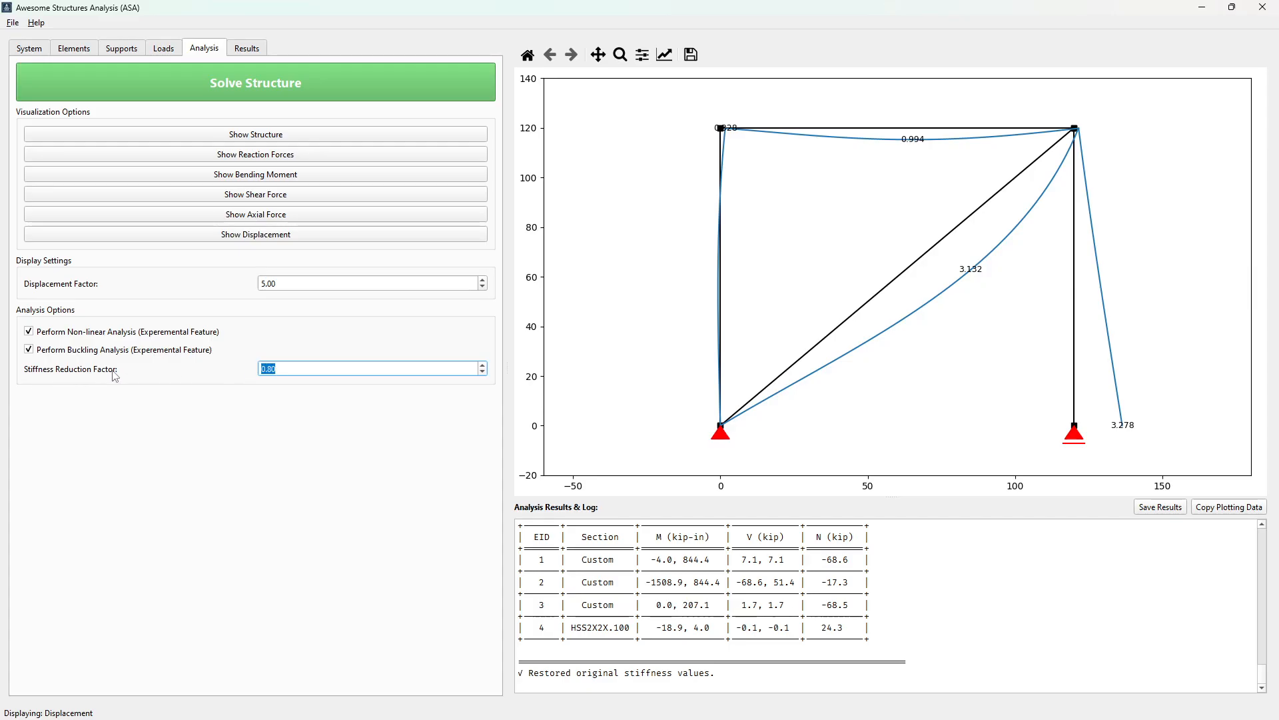
pyautogui.click(279, 371)
pyautogui.doubleClick(290, 368)
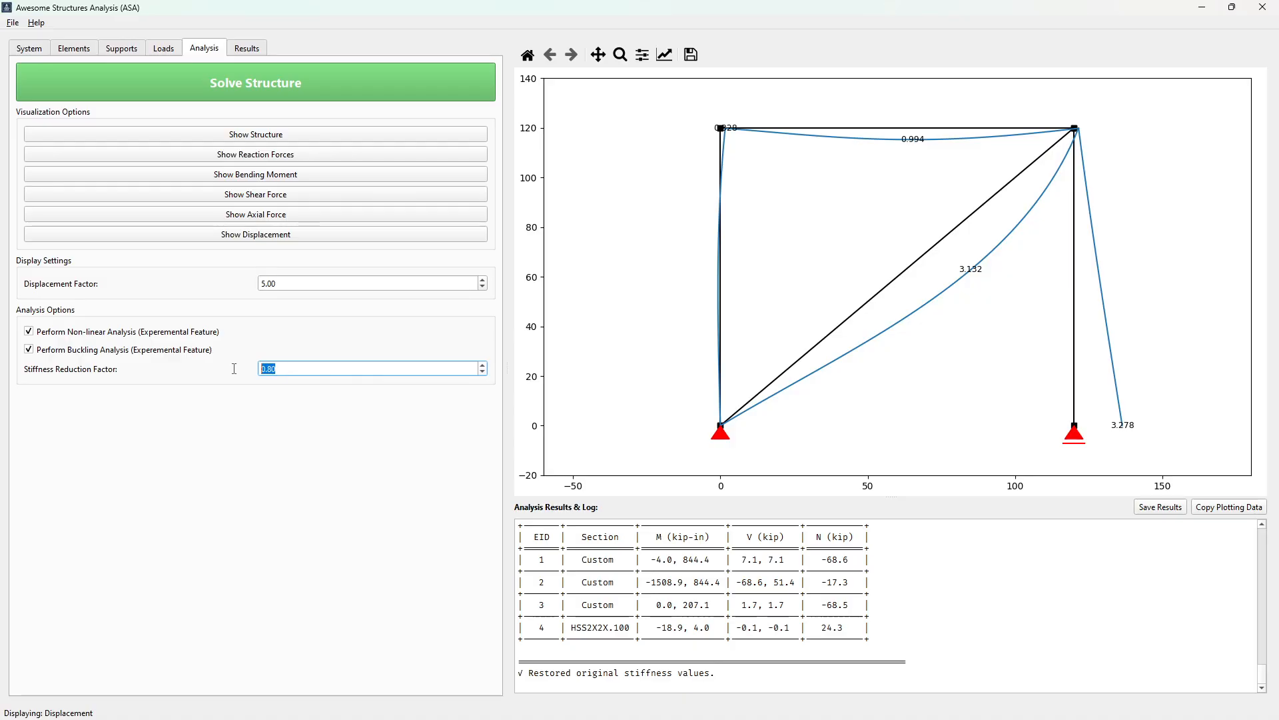
pyautogui.click(285, 370)
# Start a new system and open the example project frame_ms.asa
pyautogui.click(12, 23)
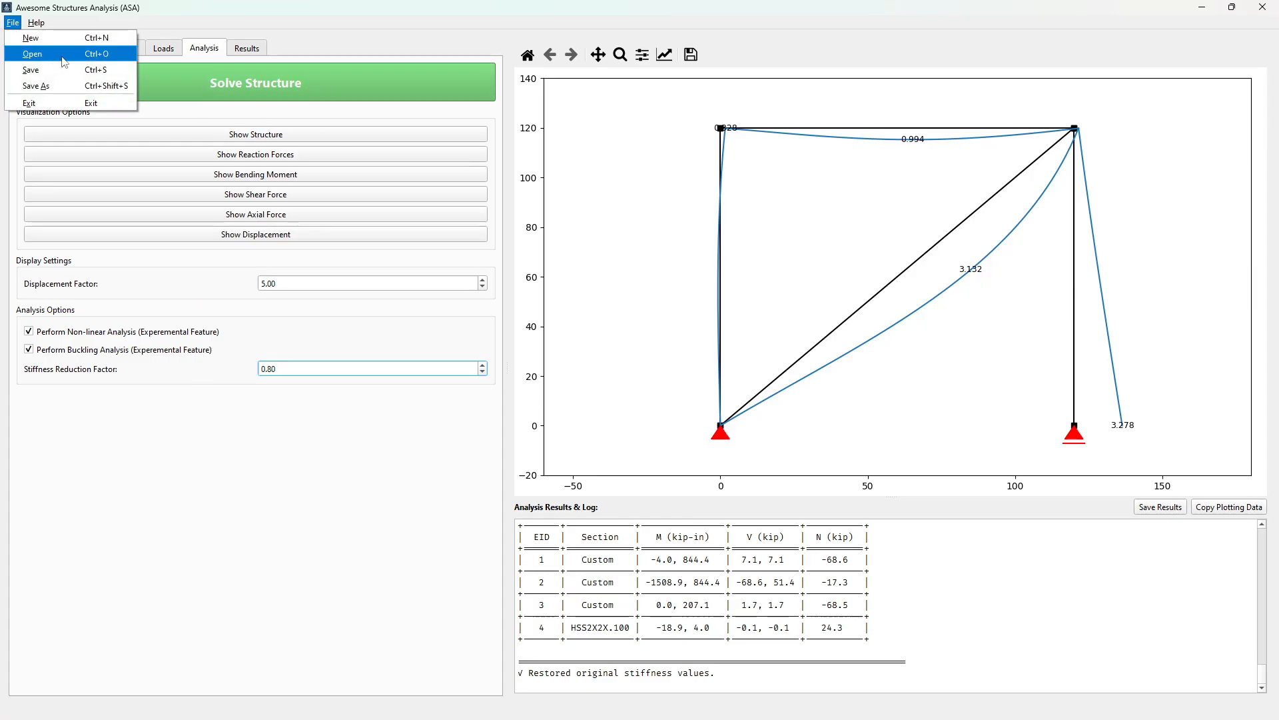
pyautogui.click(31, 38)
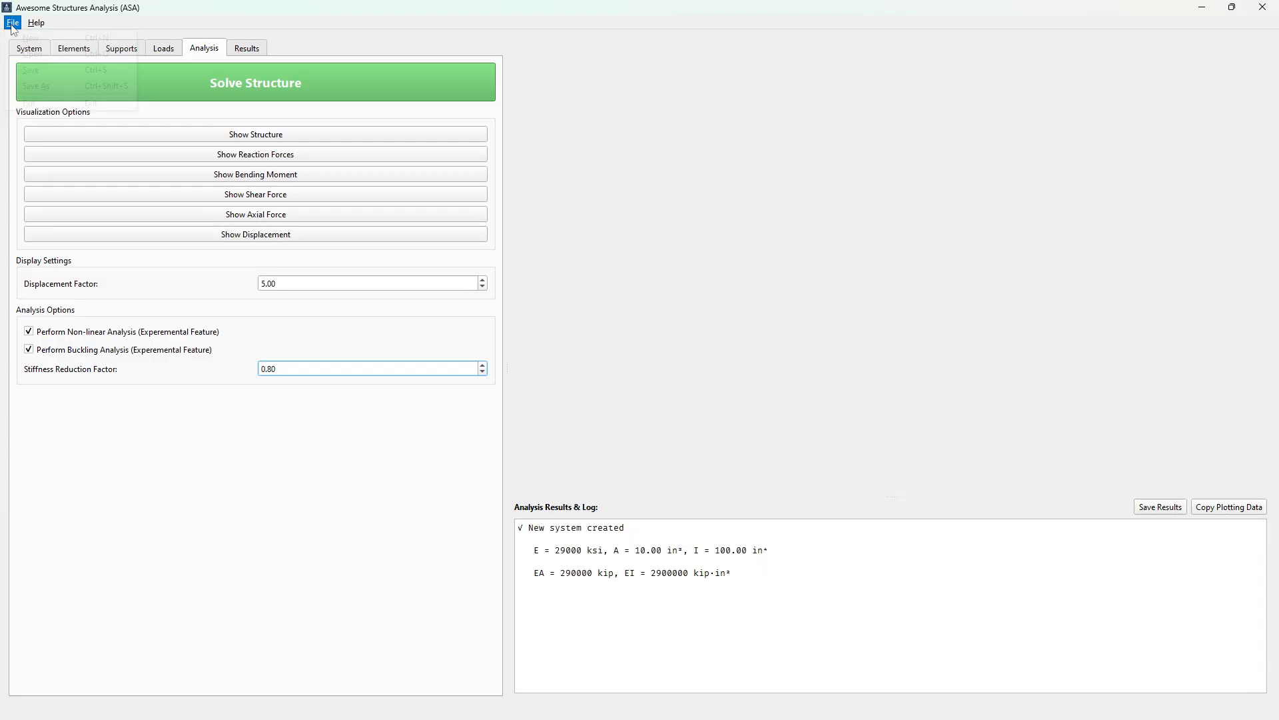
pyautogui.click(13, 22)
pyautogui.click(53, 59)
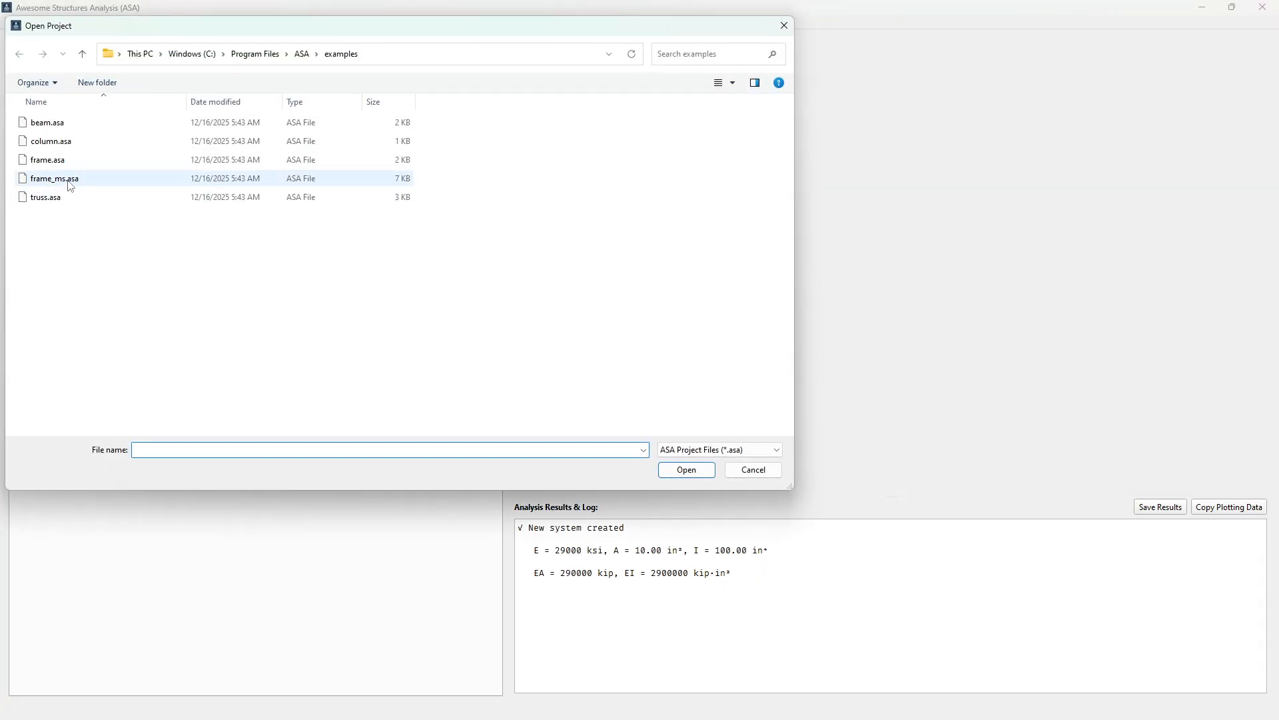
pyautogui.doubleClick(67, 179)
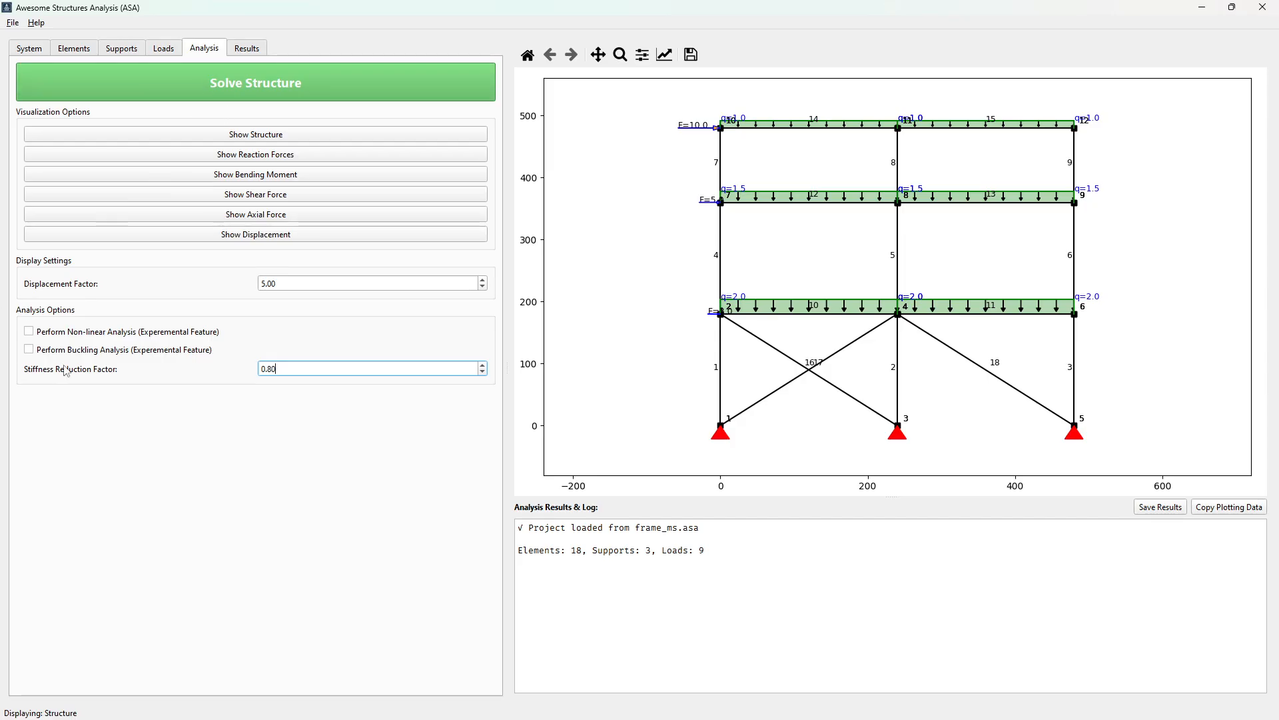
# Enable non-linear and buckling analysis for the multi-storey frame and solve the structure
pyautogui.click(98, 332)
pyautogui.click(110, 350)
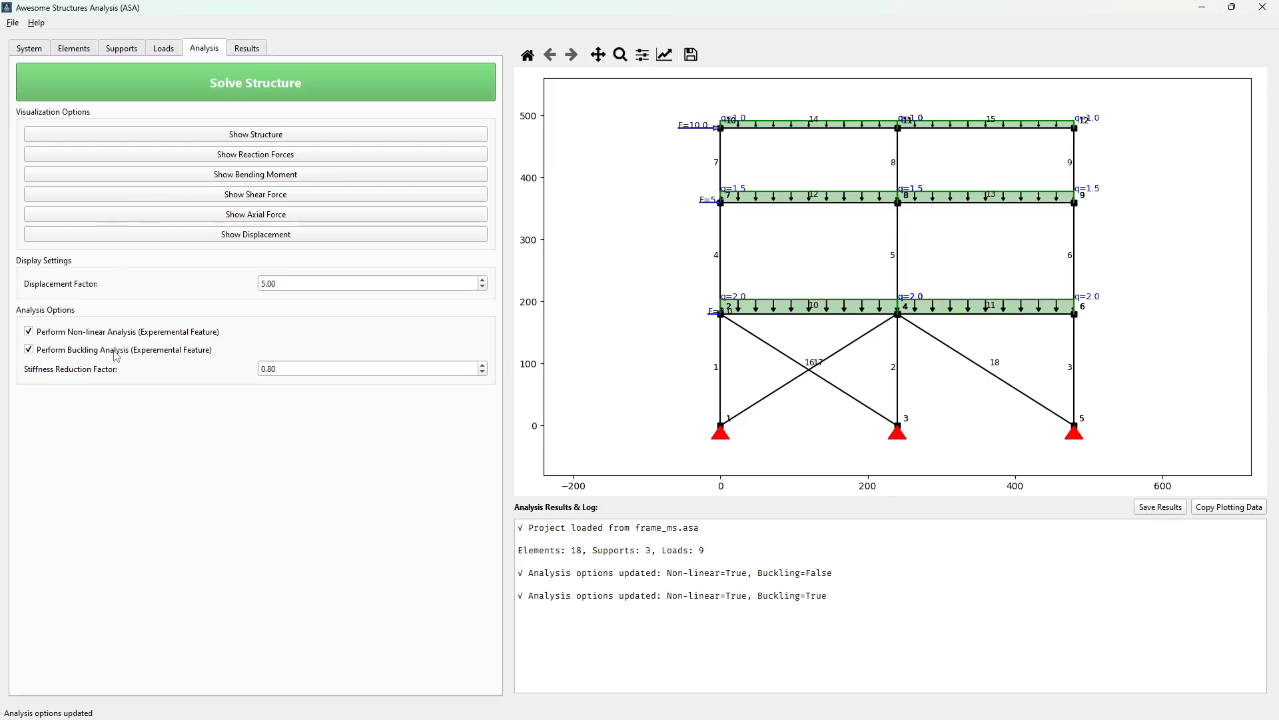
pyautogui.click(87, 52)
pyautogui.scroll(-2, 204, 506)
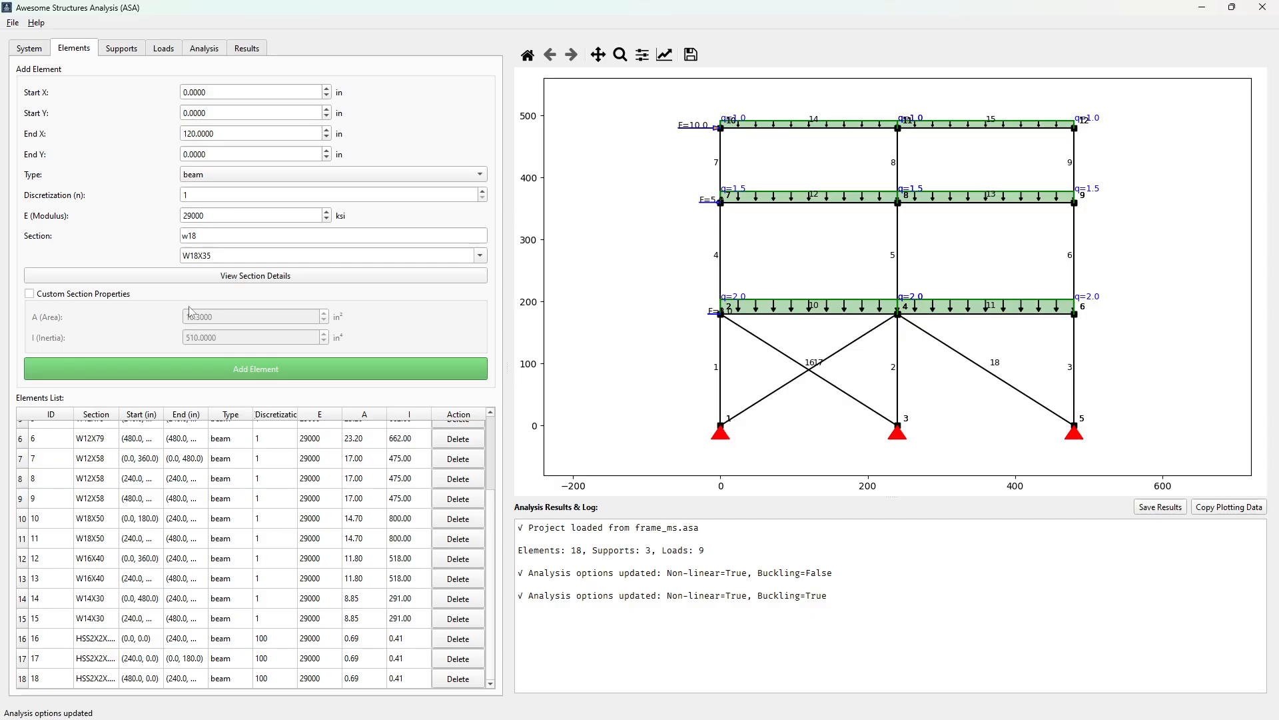
pyautogui.click(204, 50)
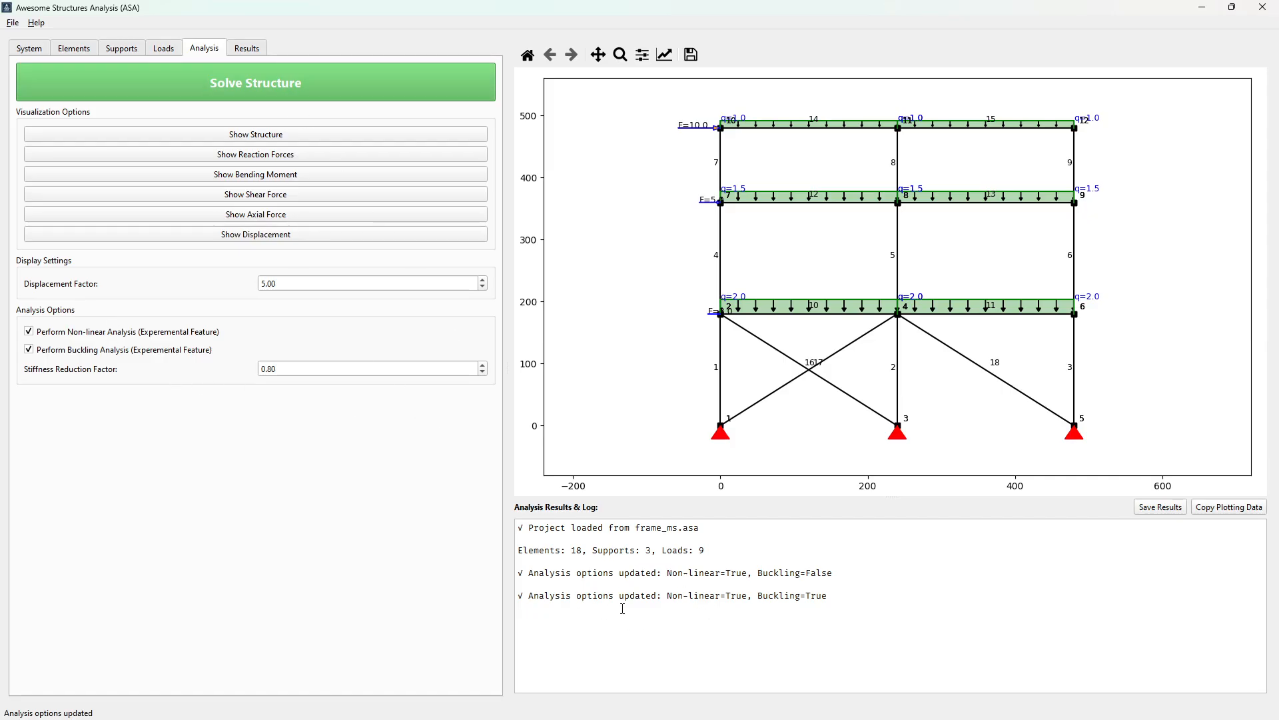
pyautogui.click(287, 84)
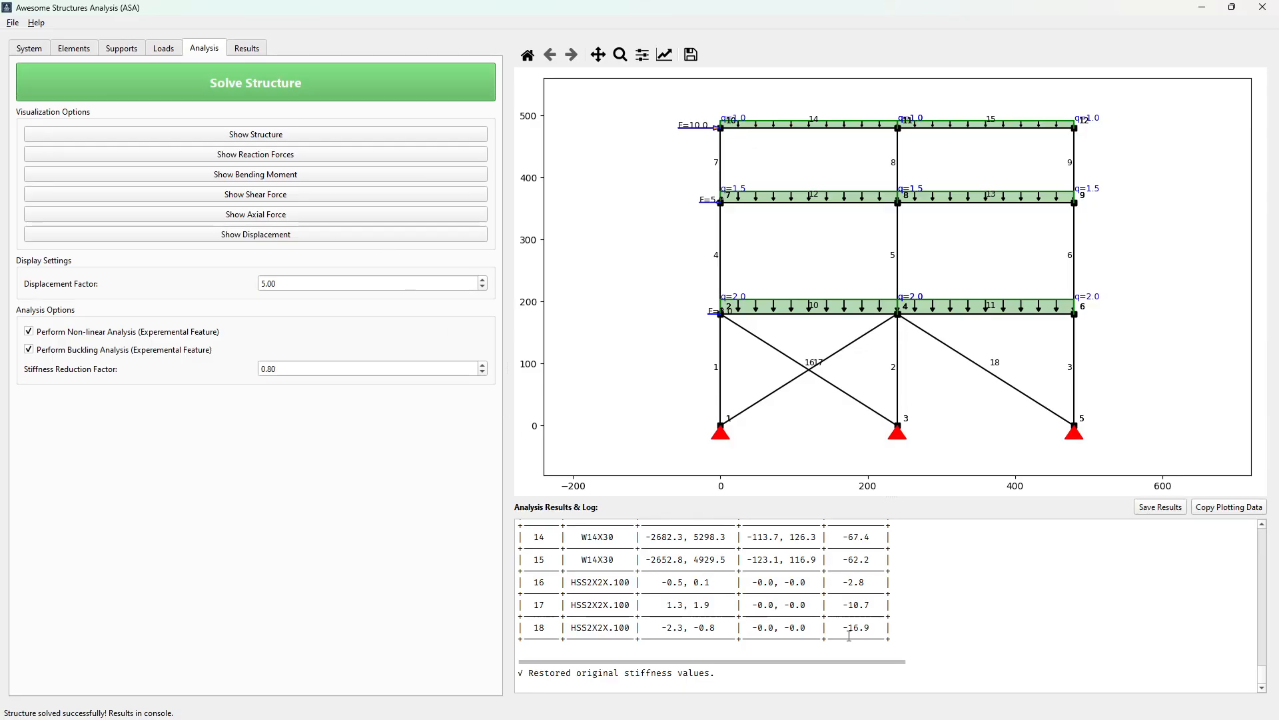
# Review the multi-storey frame's internal forces in the log and the unity checks of its elements
pyautogui.scroll(2, 849, 637)
pyautogui.scroll(-2, 848, 636)
pyautogui.scroll(2, 849, 636)
pyautogui.scroll(-1, 849, 637)
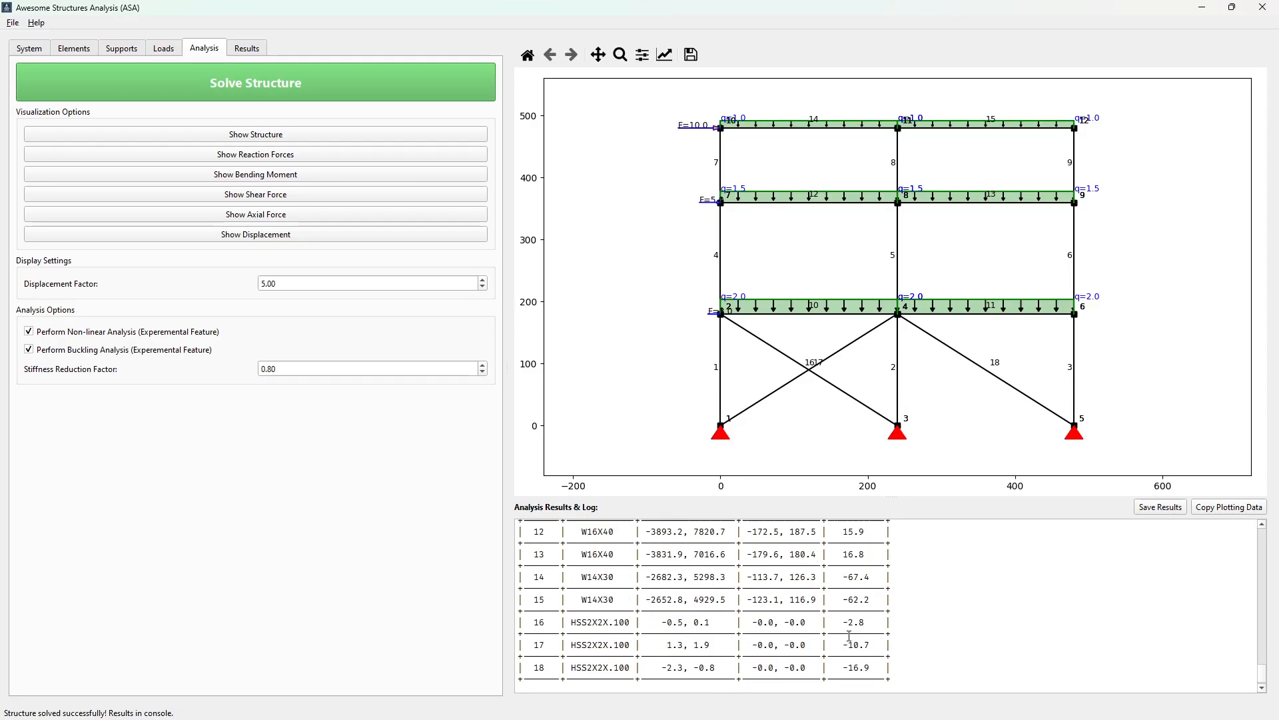
pyautogui.scroll(-1, 849, 637)
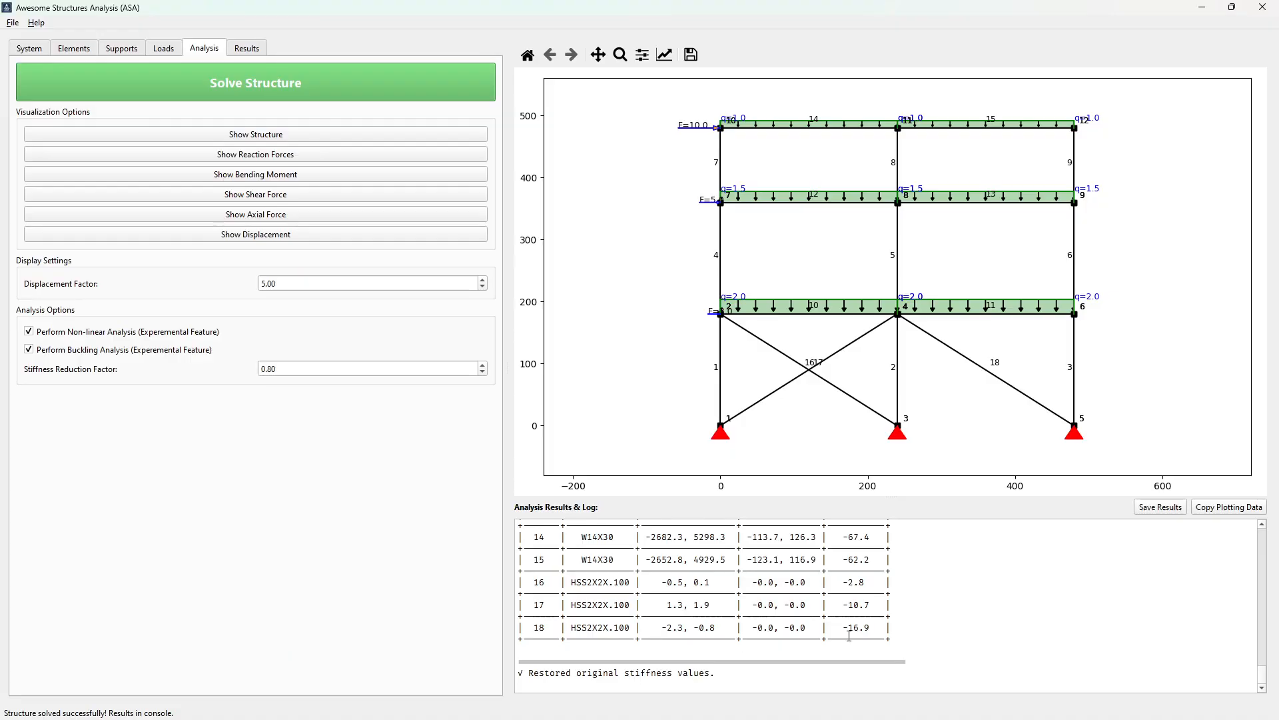
pyautogui.click(241, 54)
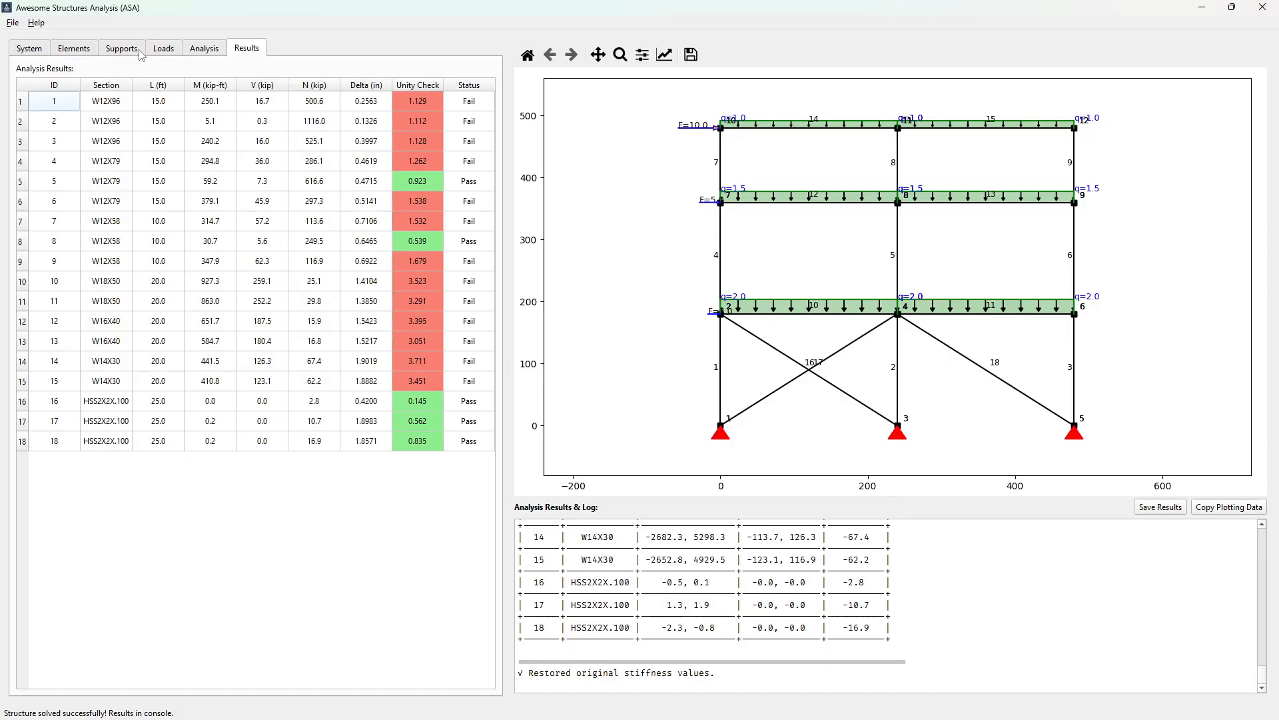
pyautogui.click(88, 53)
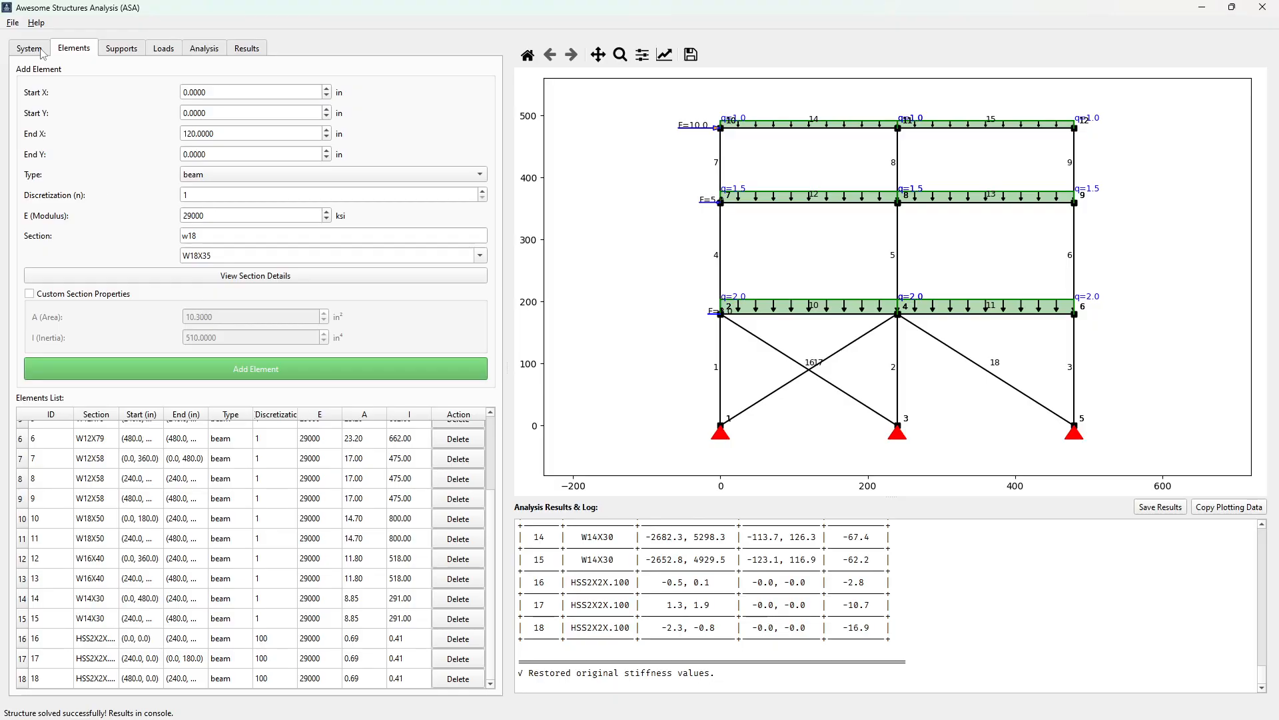
# Start a new system and open the example project truss.asa
pyautogui.click(13, 23)
pyautogui.click(31, 38)
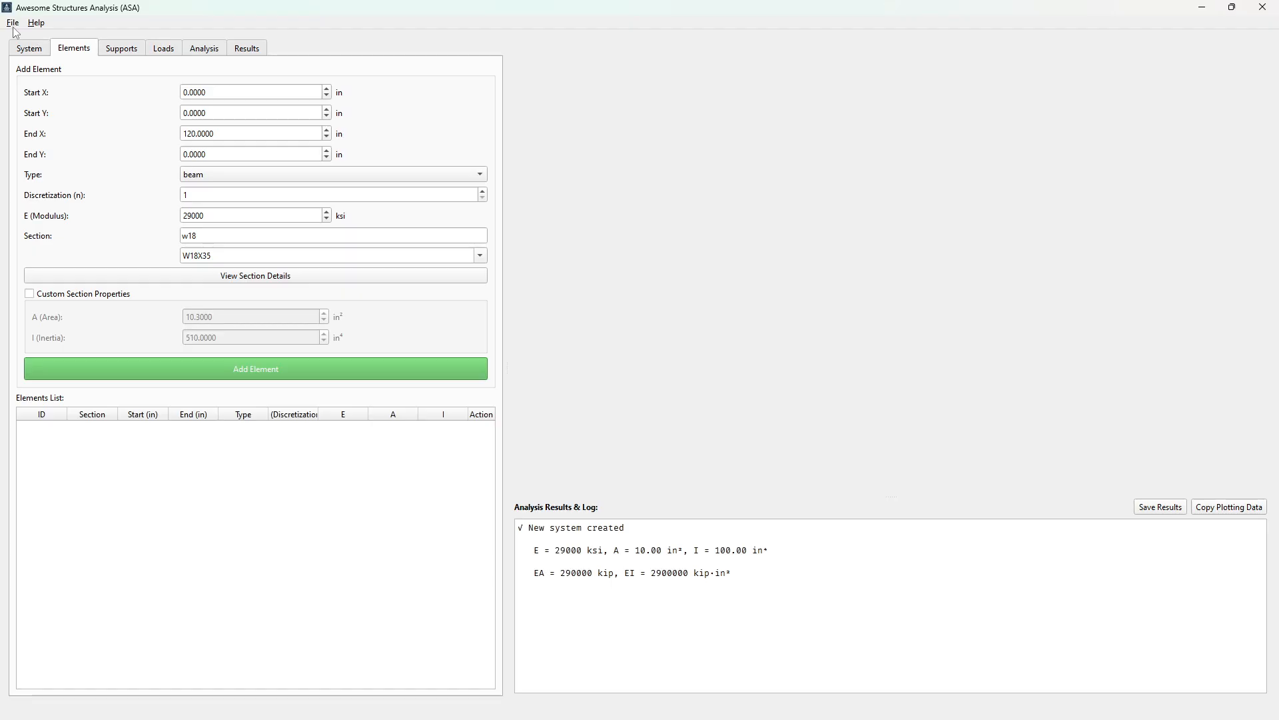
pyautogui.click(13, 22)
pyautogui.click(23, 54)
pyautogui.doubleClick(47, 197)
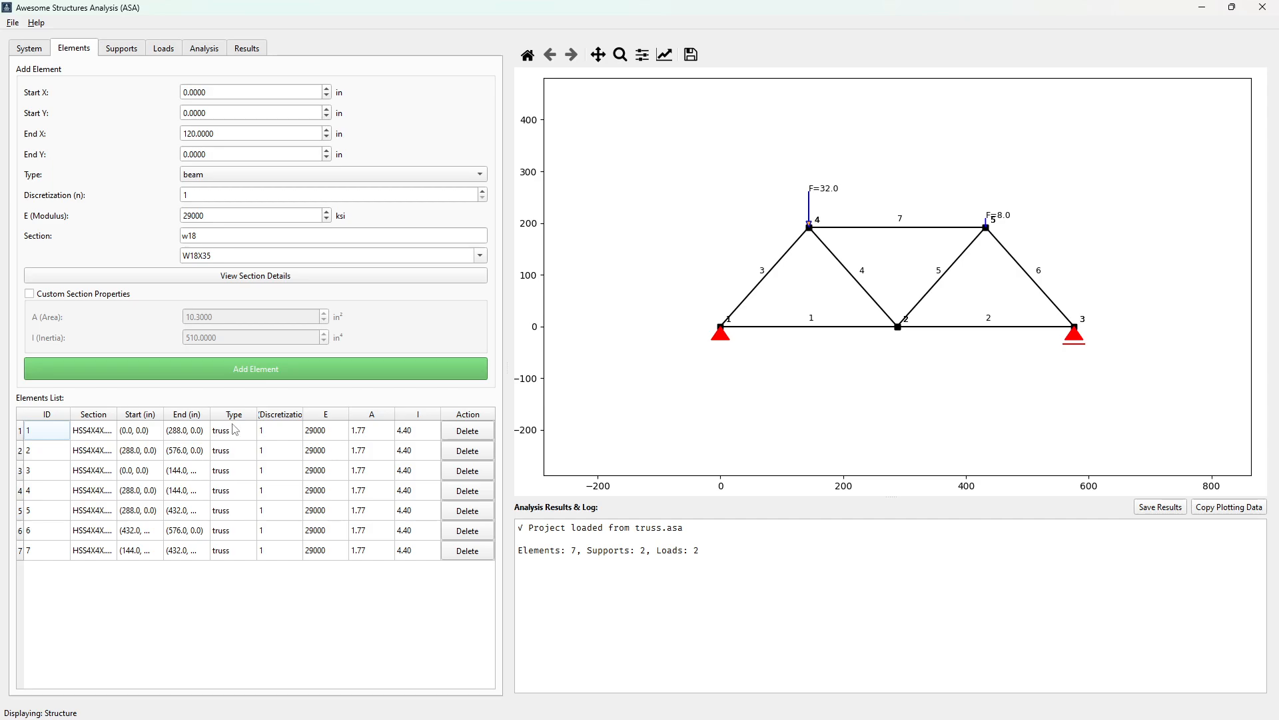
# Solve the truss and read its element forces in the results log
pyautogui.click(204, 48)
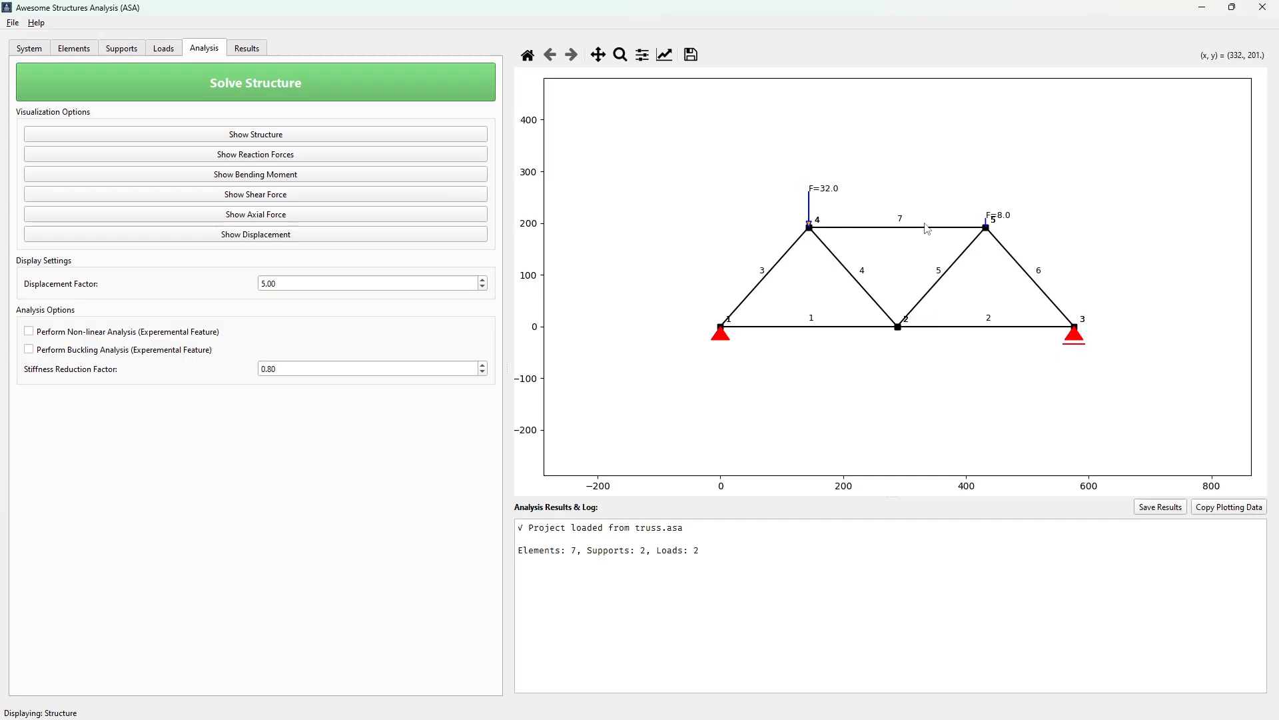
pyautogui.click(330, 84)
pyautogui.scroll(2, 793, 607)
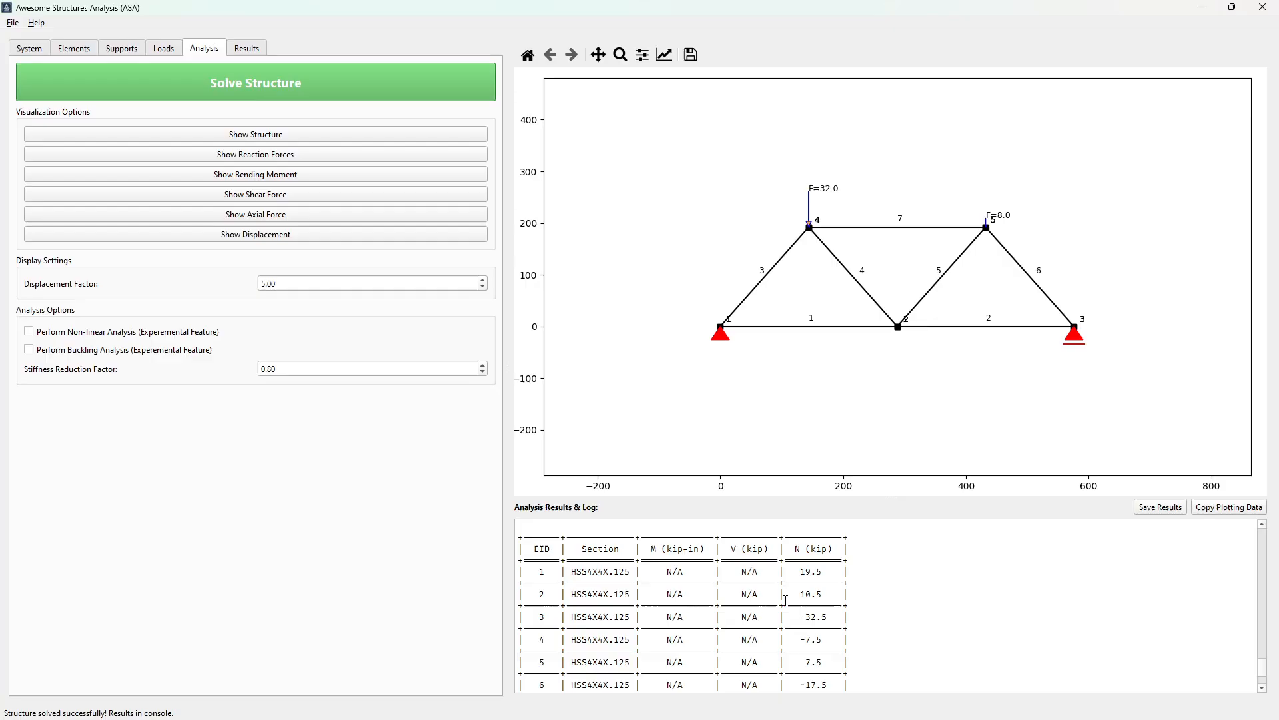
# View the truss's reaction forces, shear and axial force diagrams, and inspect the axial forces around the pinned support up close
pyautogui.click(261, 157)
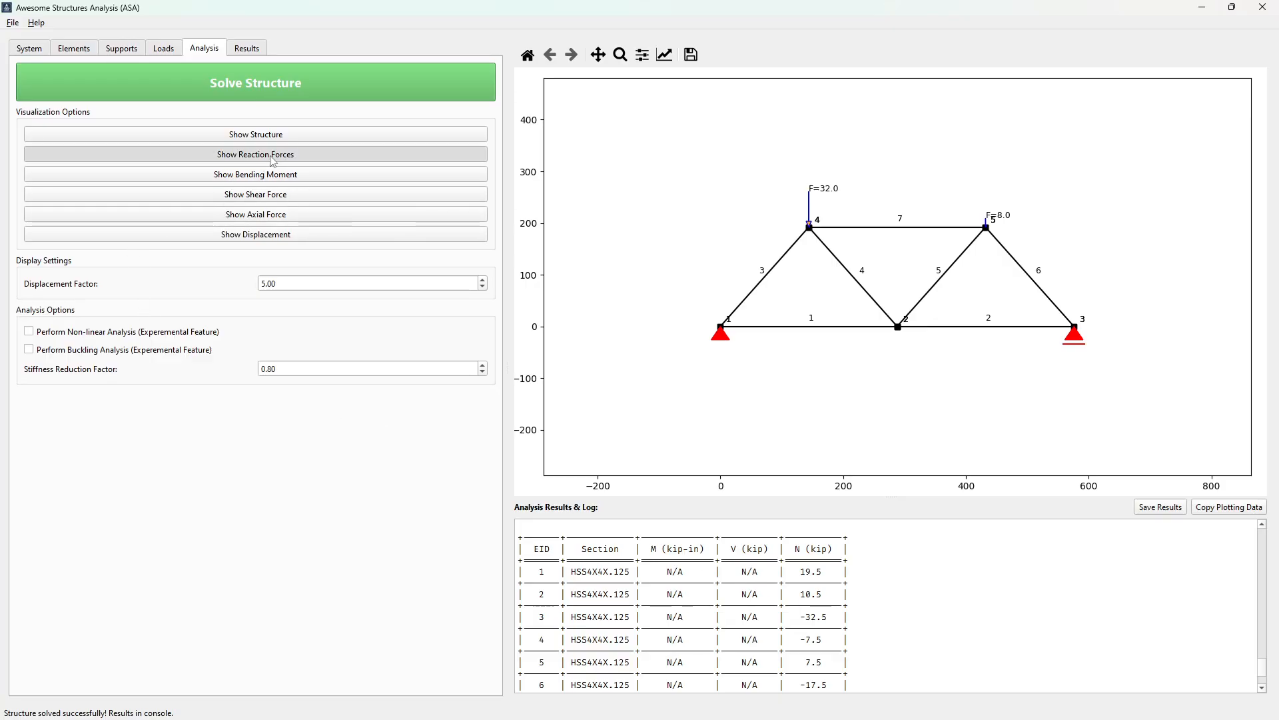
pyautogui.click(294, 180)
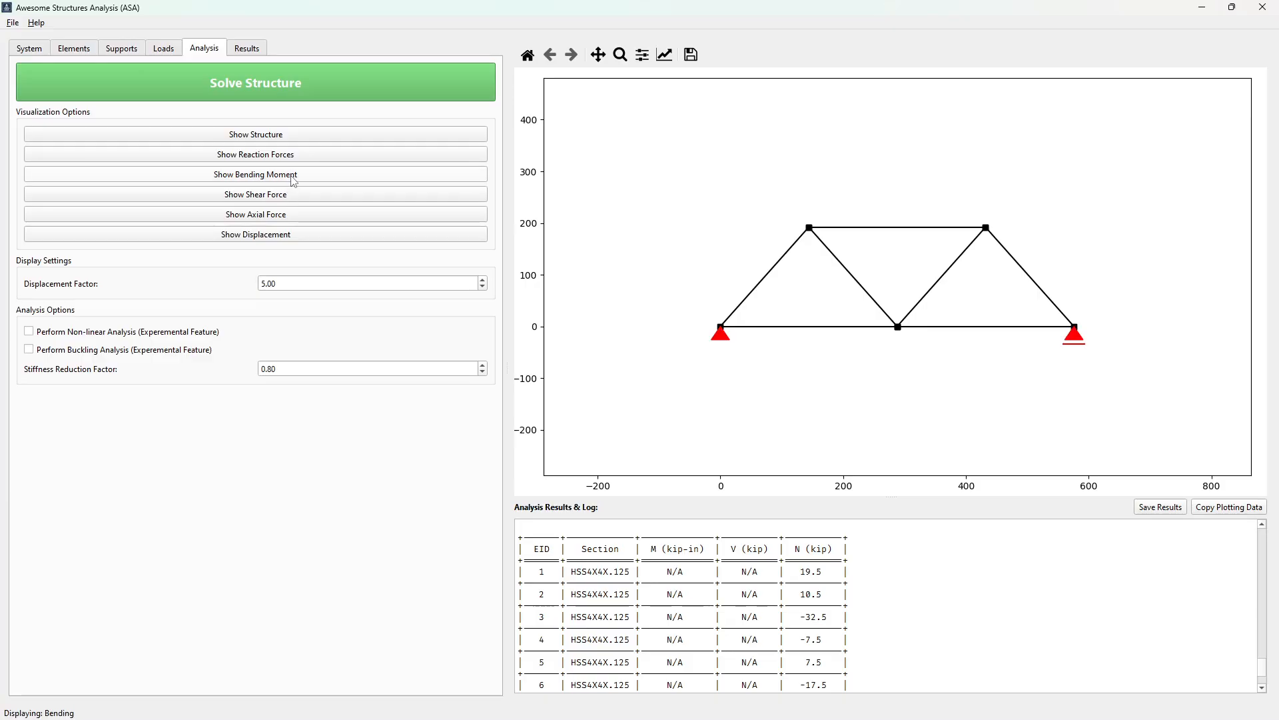
pyautogui.click(269, 214)
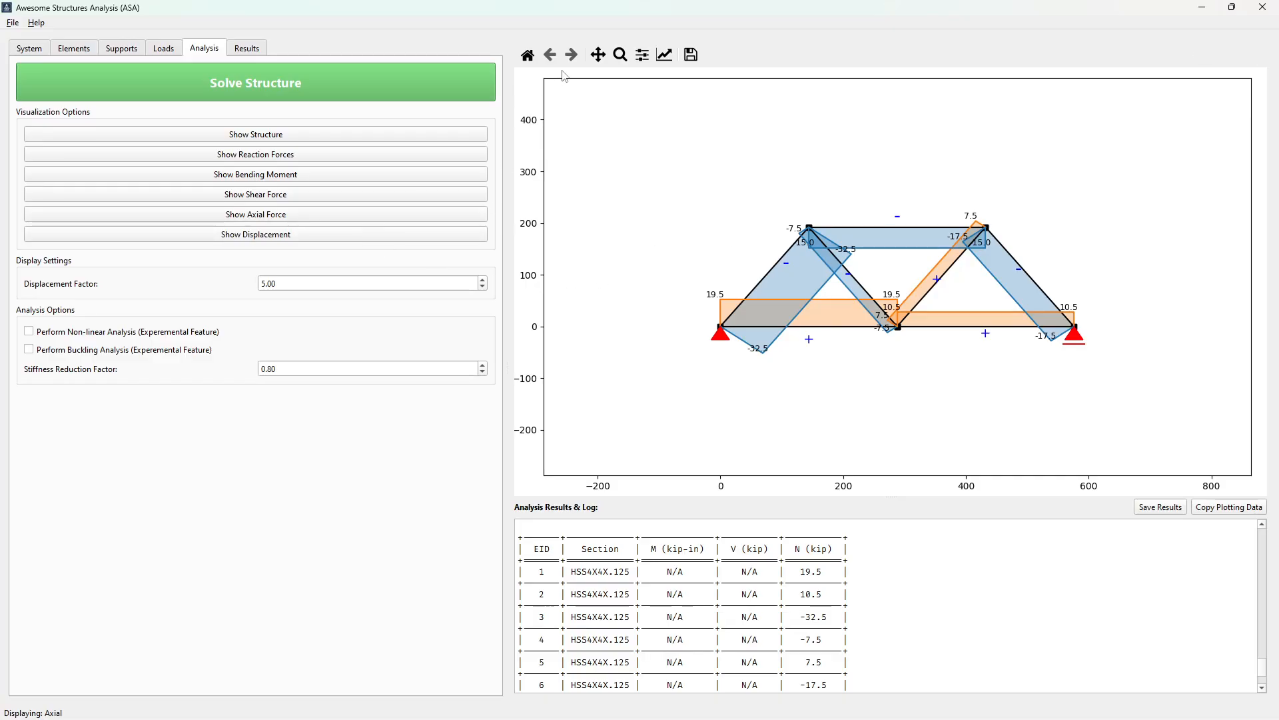
pyautogui.click(620, 54)
pyautogui.moveTo(629, 168); pyautogui.dragTo(943, 379)
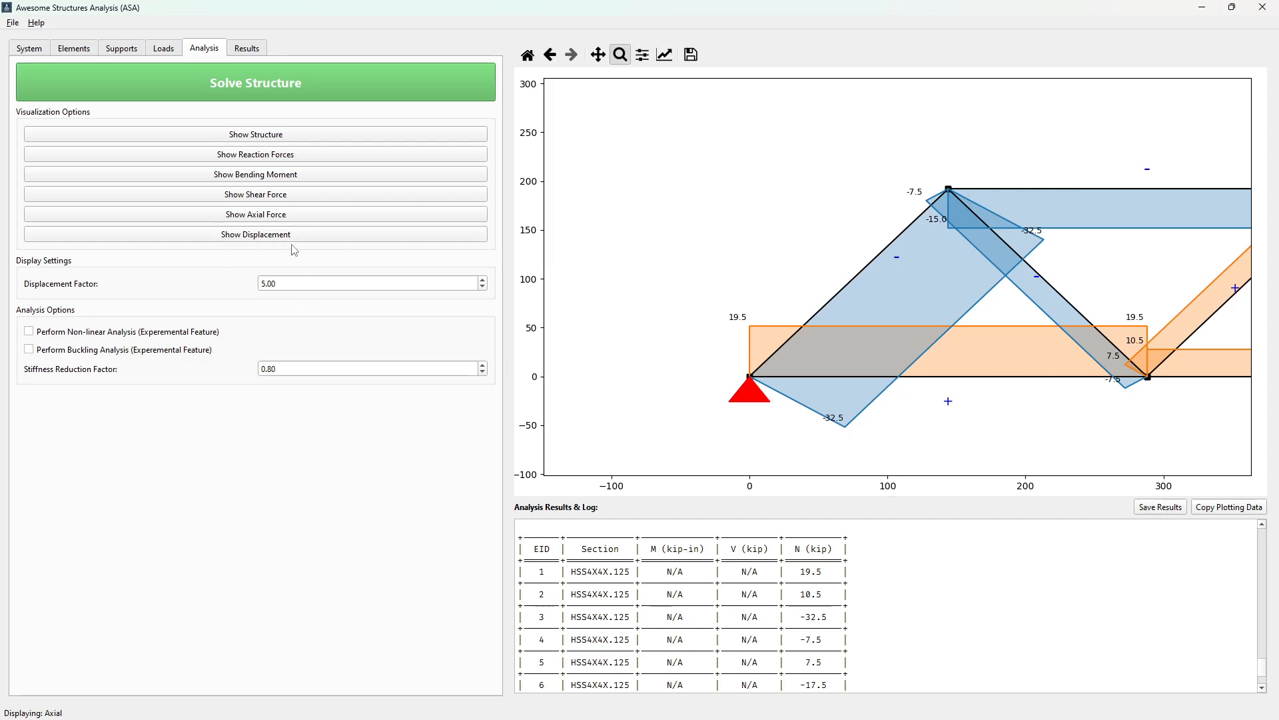
pyautogui.click(548, 56)
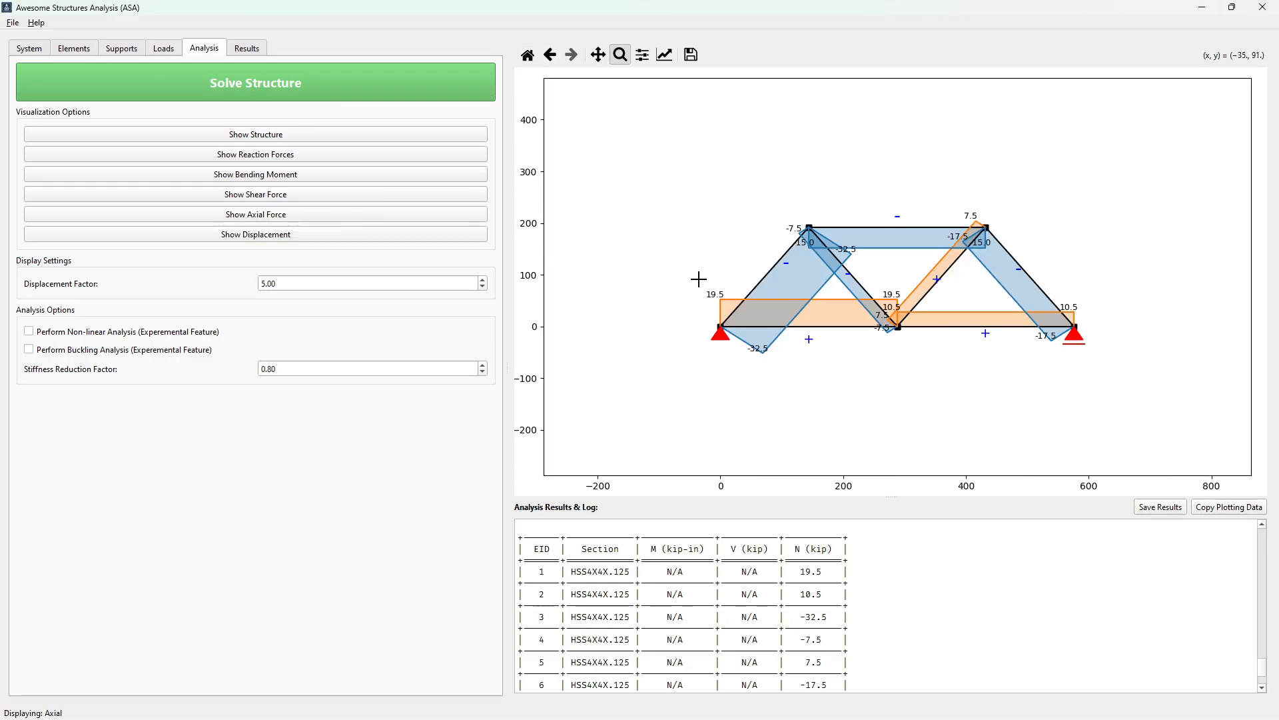